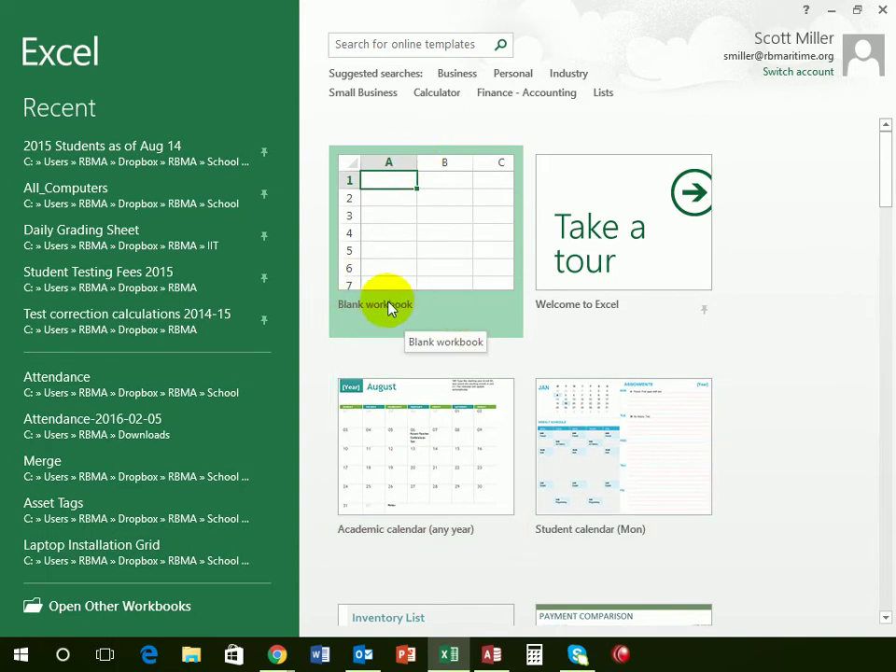
Step: Create a new blank workbook
click(392, 260)
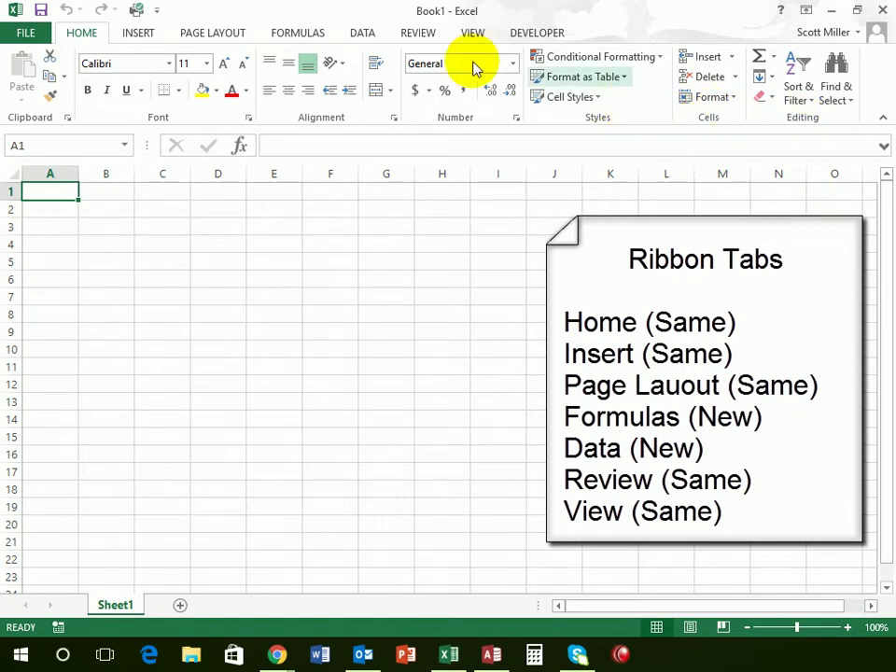
Step: Examine the ribbon's command groups for inserting, page layout, formulas, data, reviewing and viewing, and return to the home commands
click(140, 34)
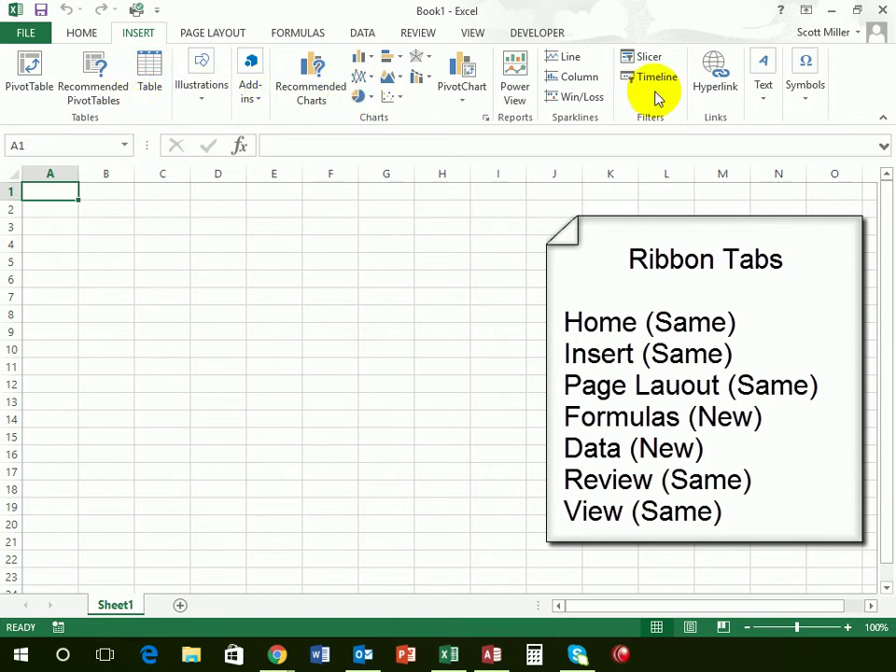
click(764, 100)
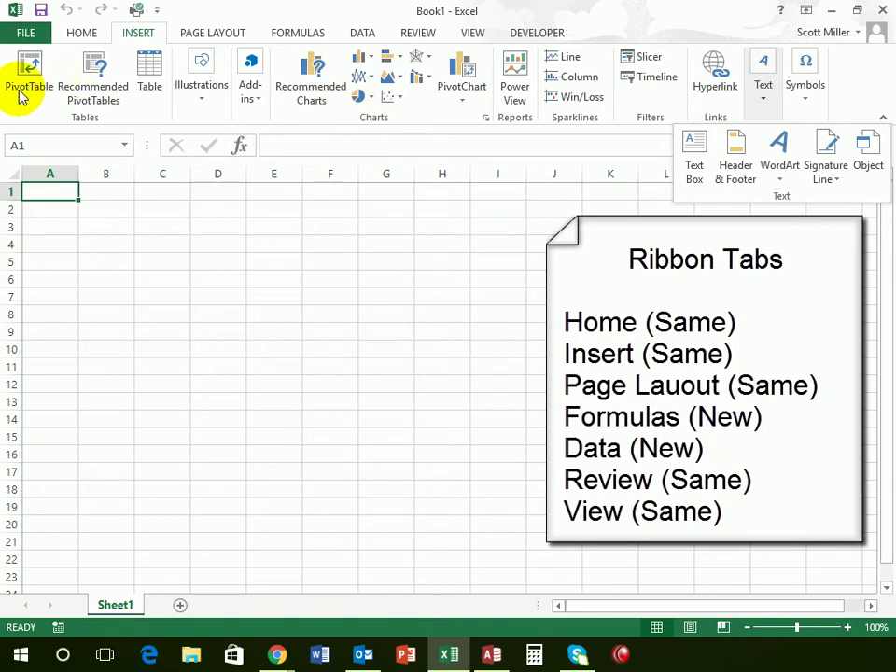
click(213, 37)
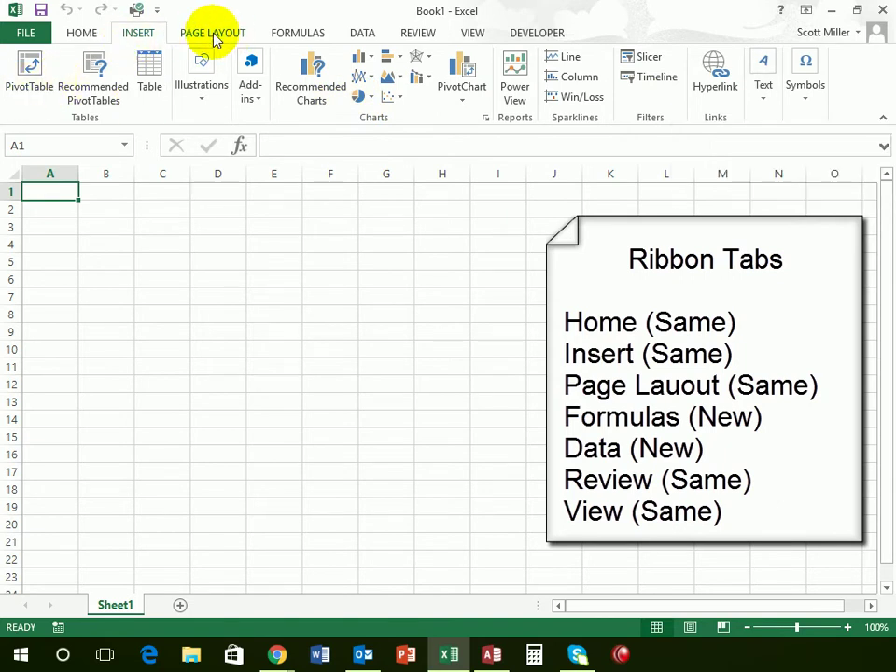
click(213, 35)
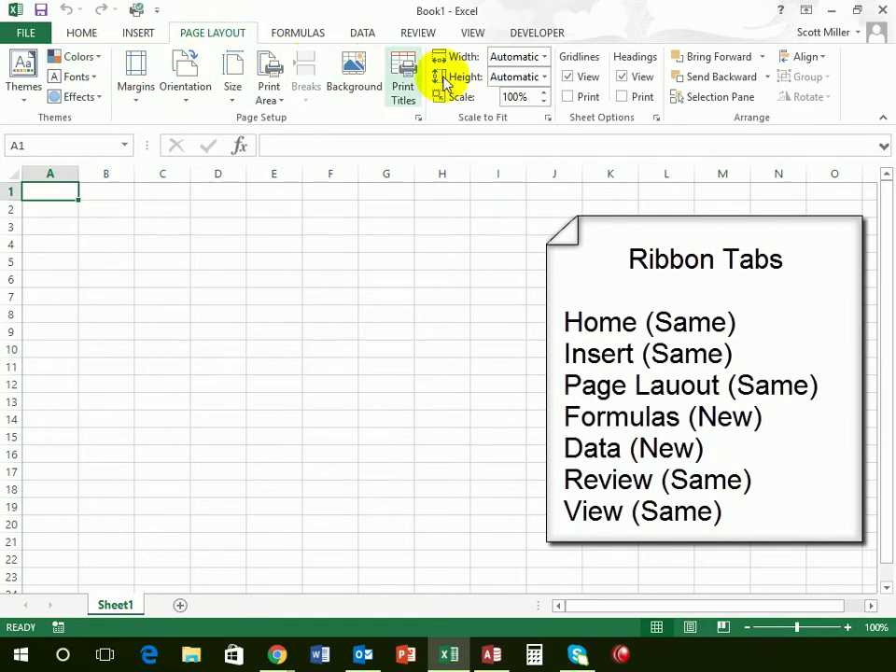
click(300, 37)
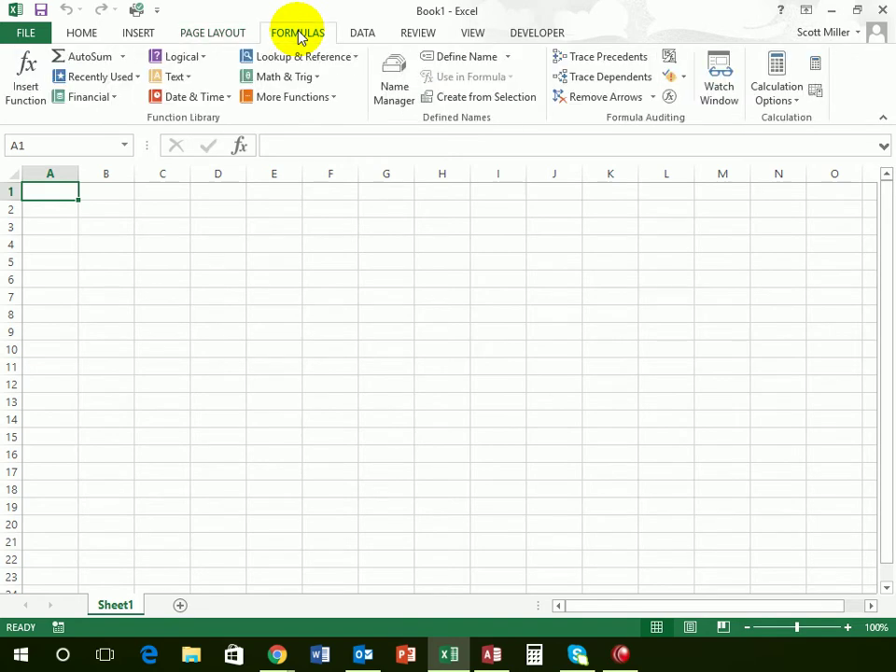
click(359, 36)
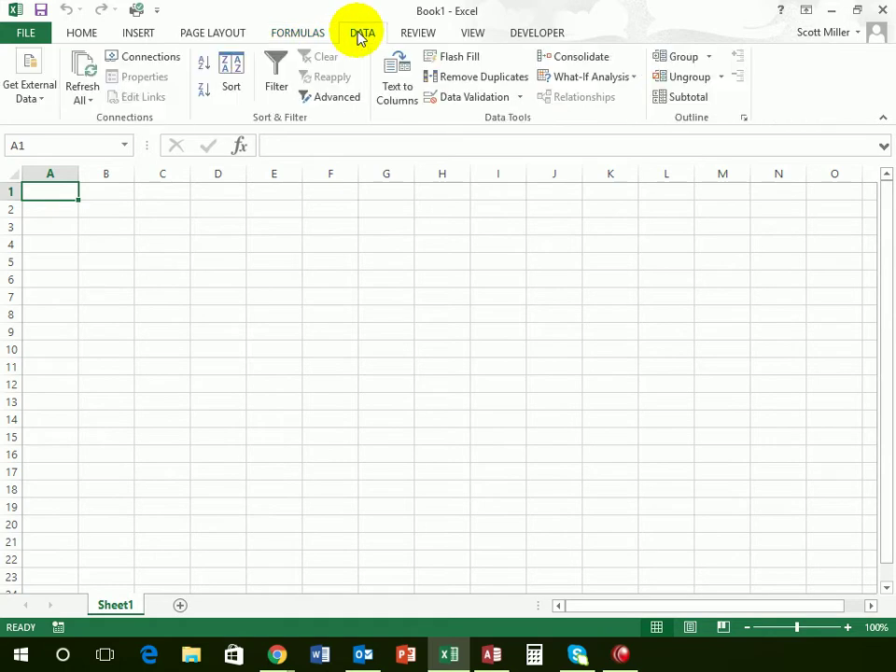
click(420, 38)
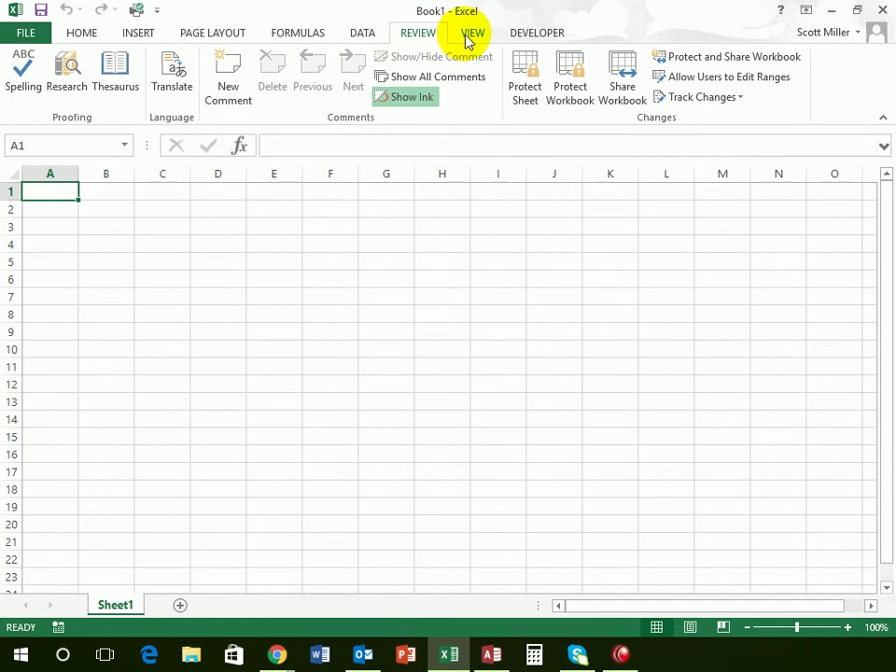
click(469, 37)
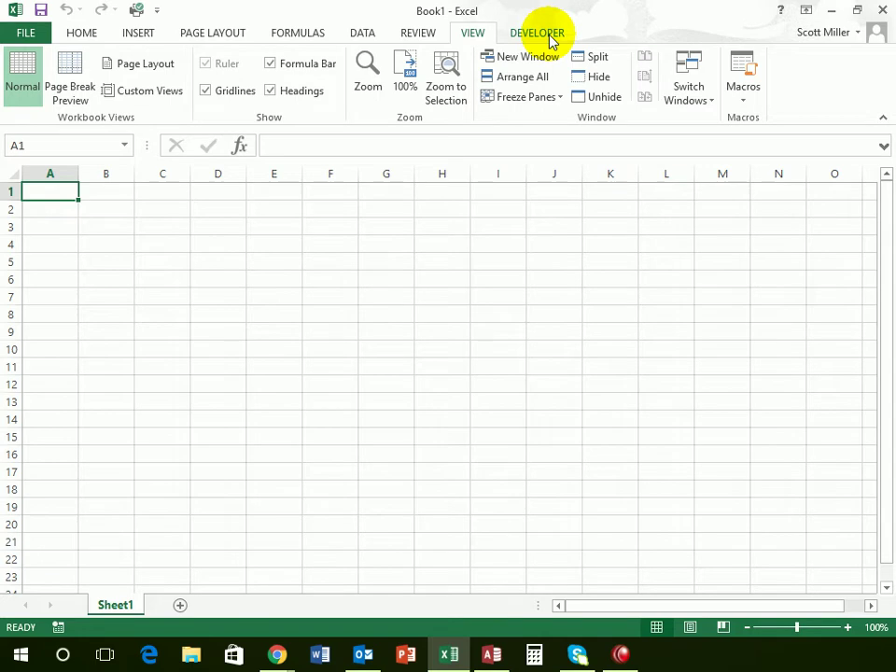
click(87, 39)
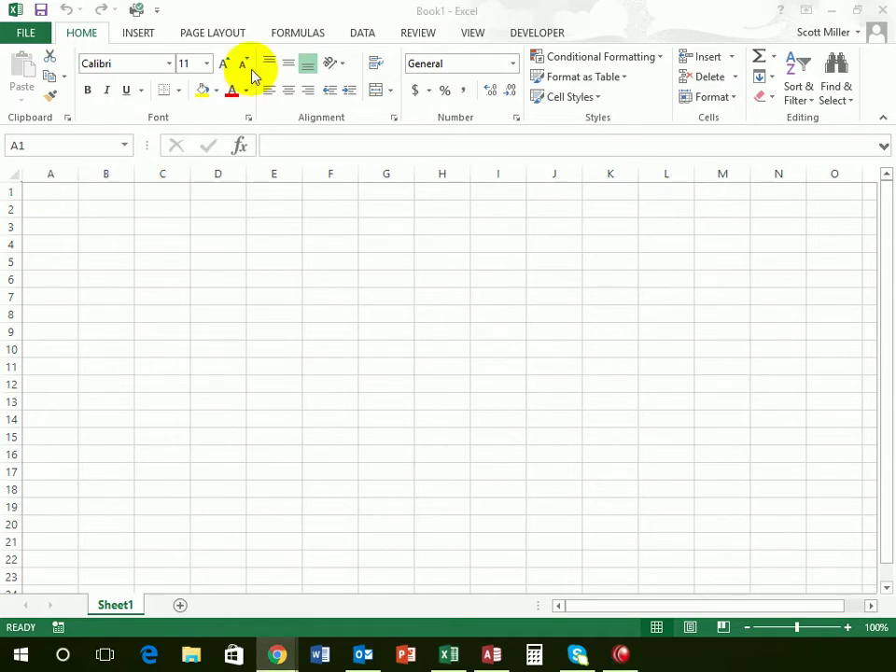
Step: Examine how cells are addressed by selecting A1, A3, B3 and D3 in the empty worksheet
click(51, 192)
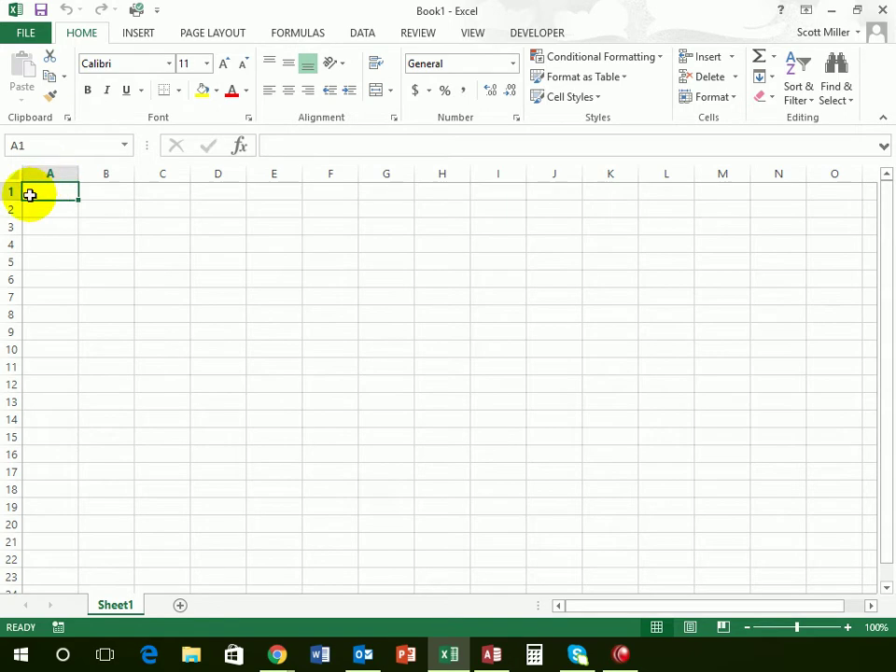
key(Down)
click(44, 230)
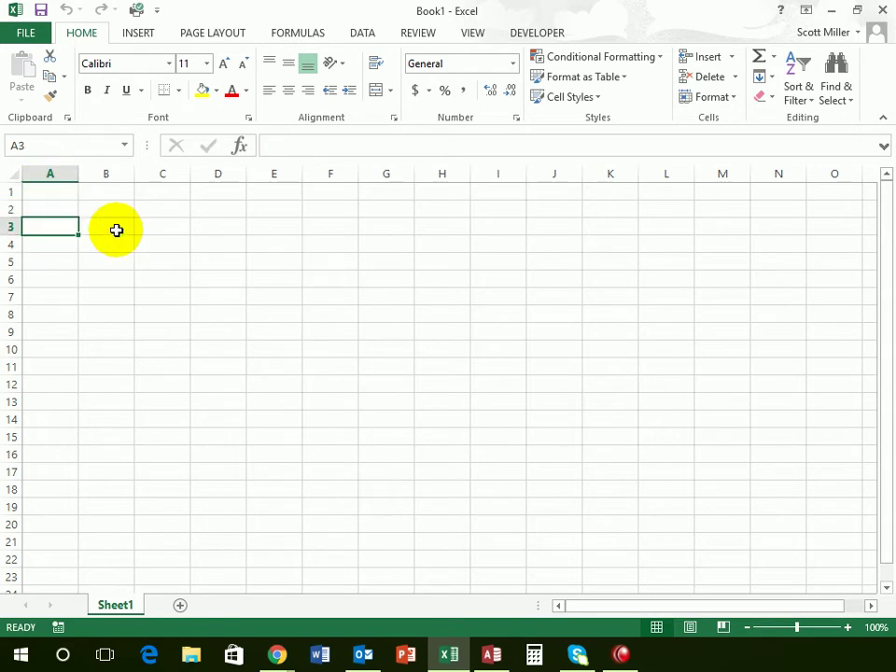
click(99, 225)
click(56, 194)
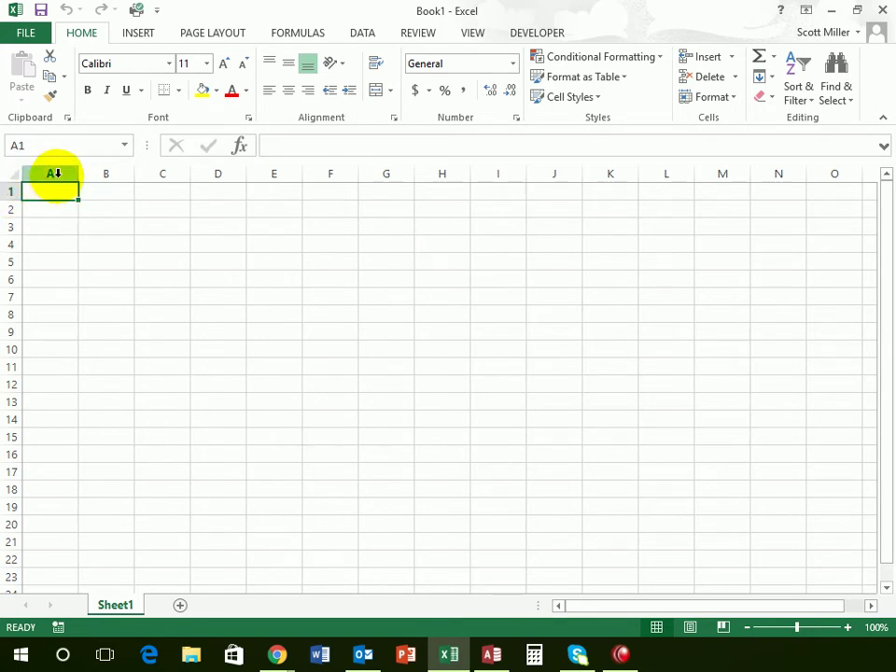
click(218, 226)
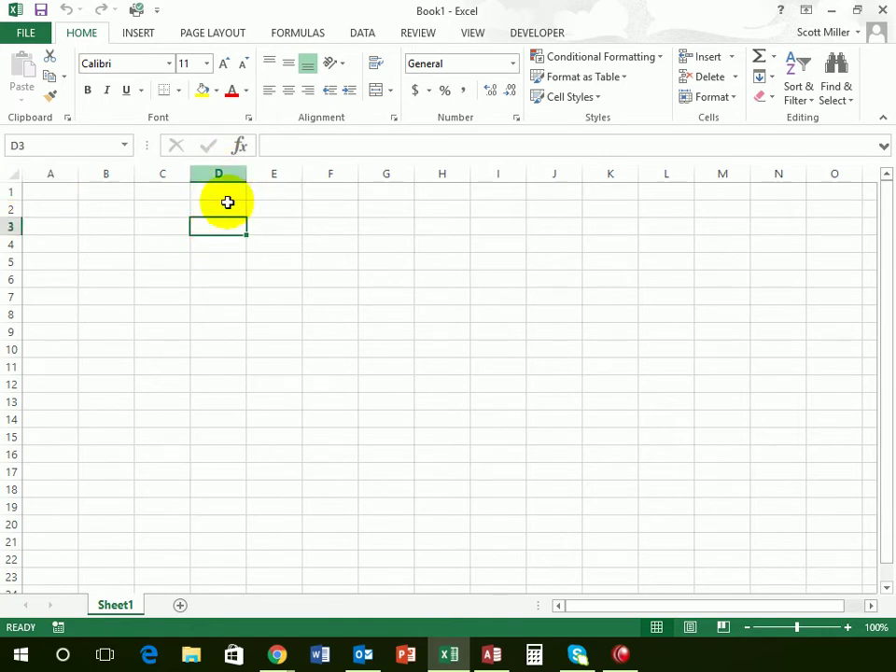
Step: Enter the title "Client Survey" in cell A1
click(51, 191)
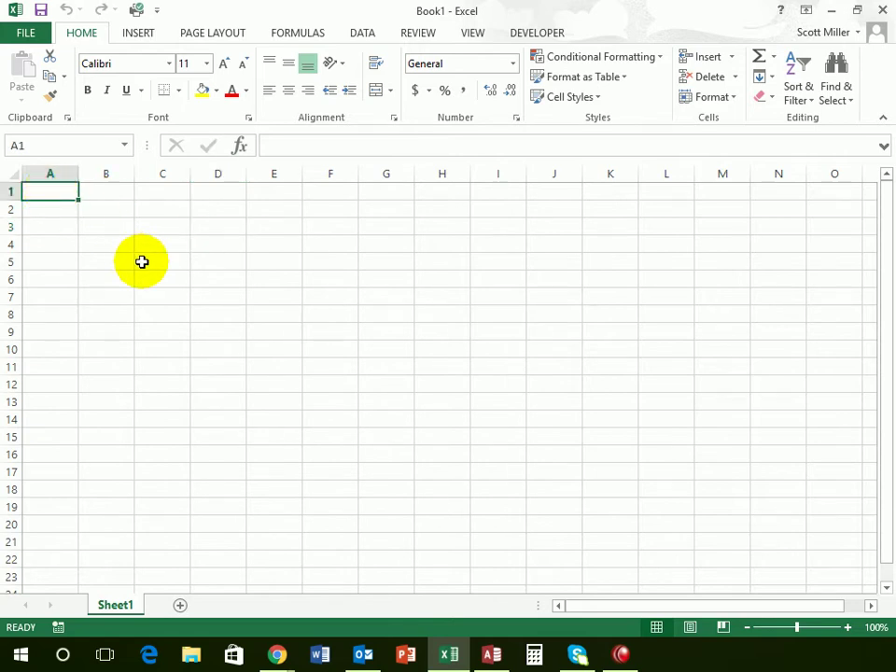
text(Client Survey)
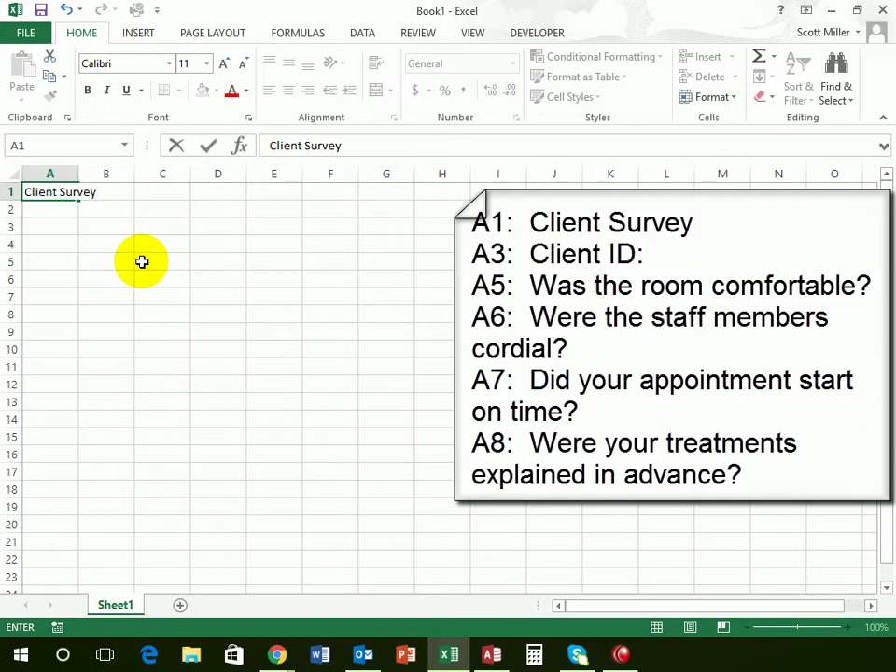
key(Return)
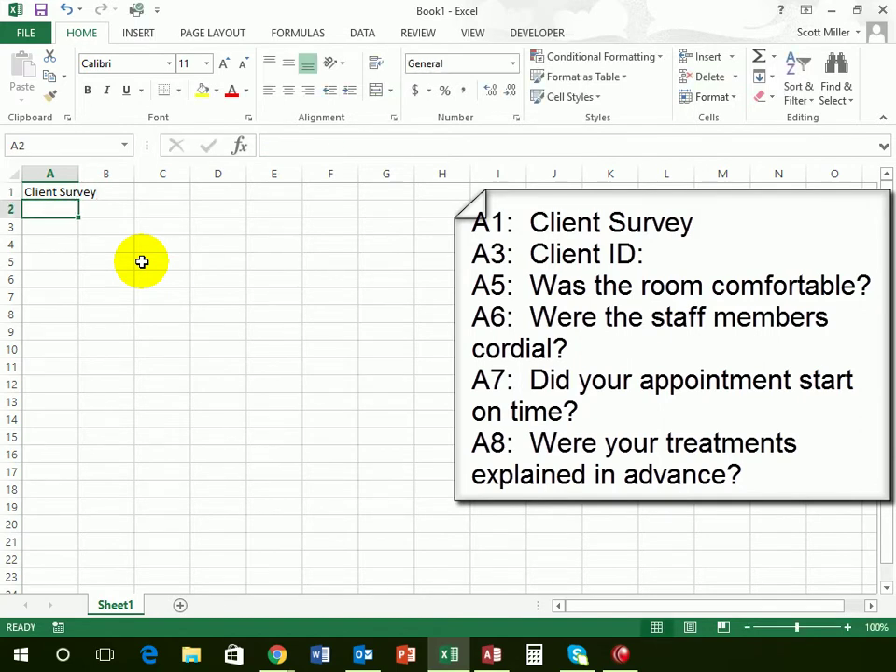
Step: Enter the label "Client ID:" in cell A3, leaving row 2 empty below the title
key(Return)
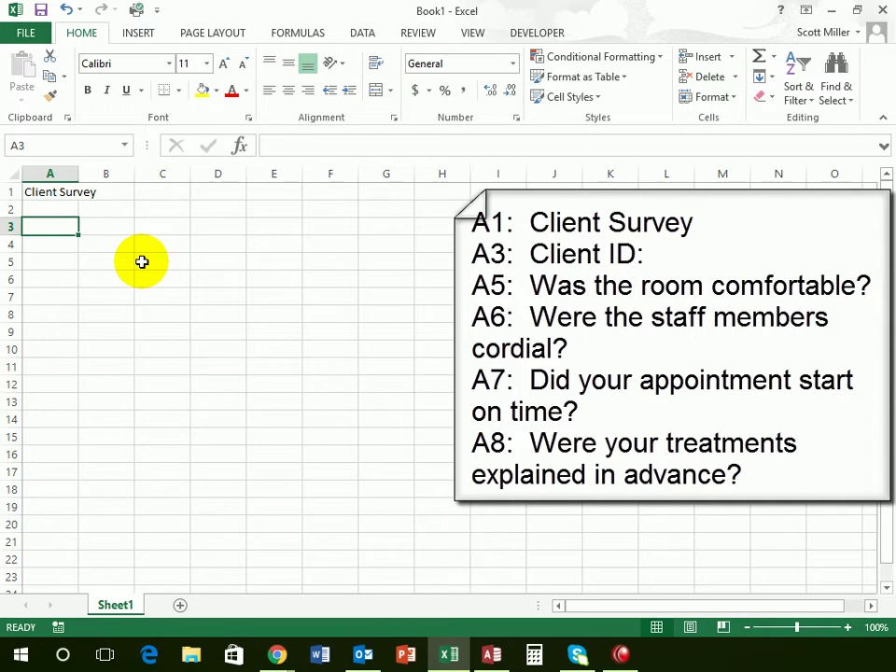
click(848, 627)
click(847, 627)
click(847, 627)
click(847, 627)
click(848, 627)
click(848, 627)
click(847, 627)
click(848, 628)
click(848, 627)
click(847, 627)
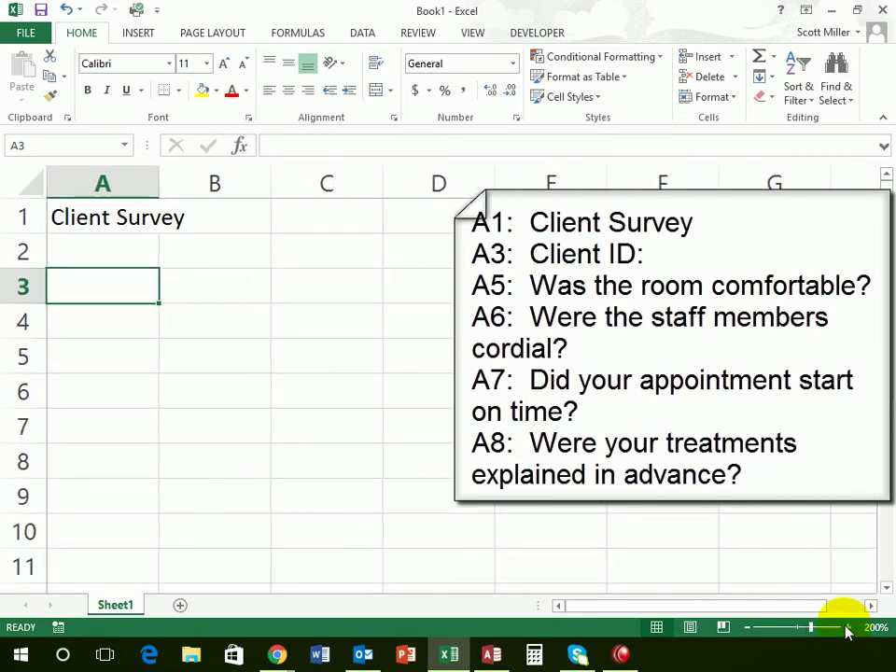
text(Client)
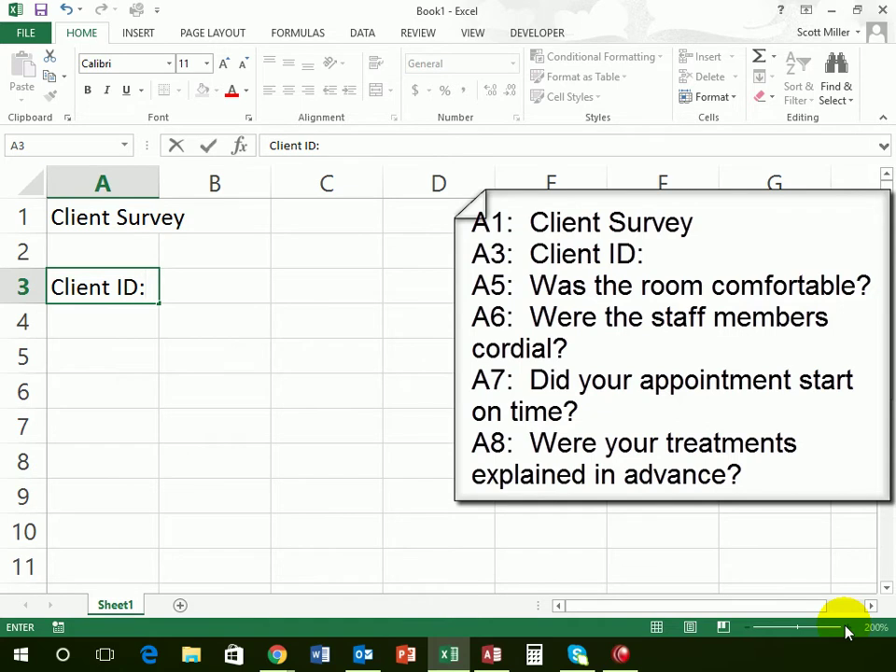
text(ID:)
key(Return)
Step: Enter the survey question "Was the room comfortable?" in cell A5, leaving row 4 empty
key(Return)
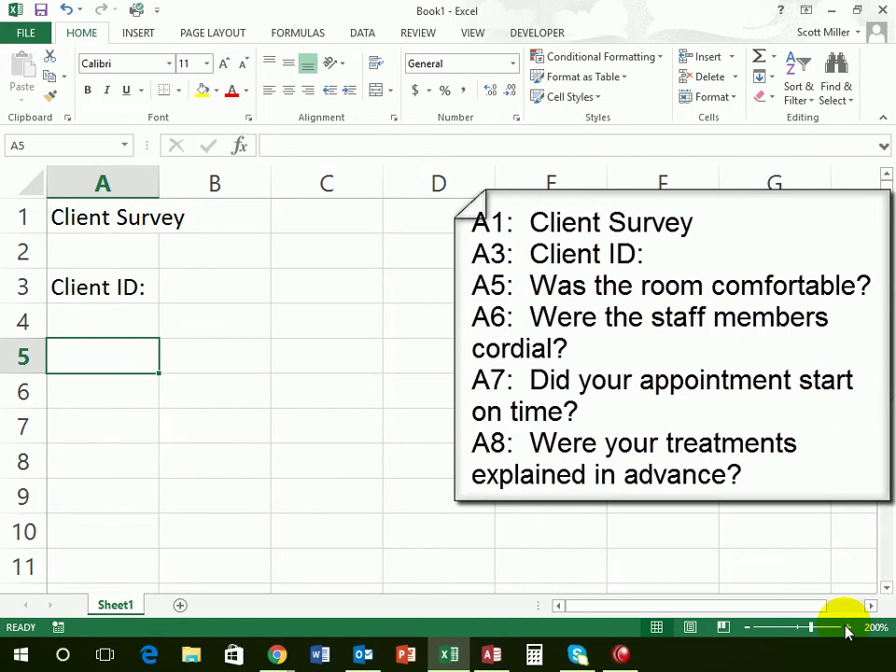
text(W)
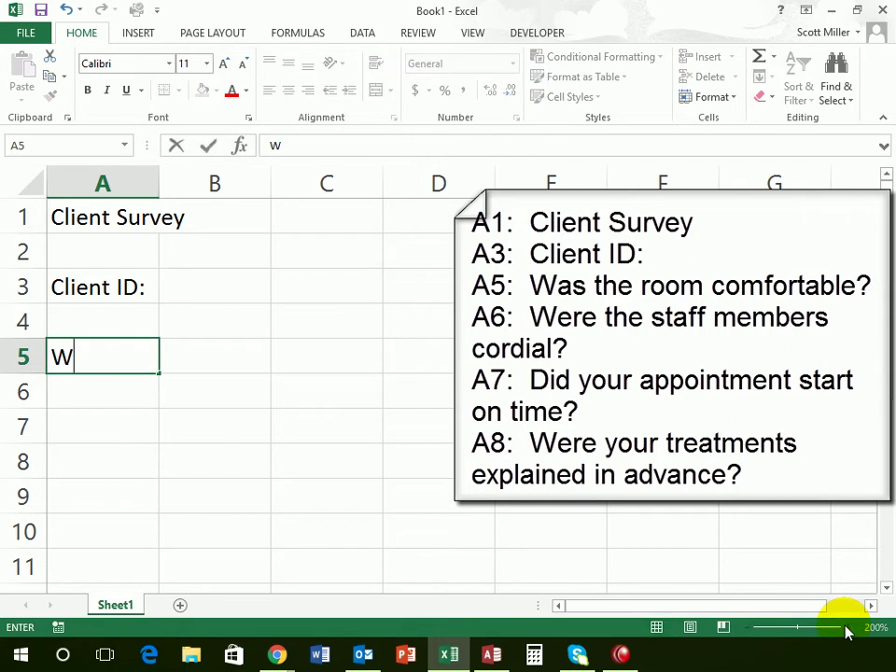
text(as the)
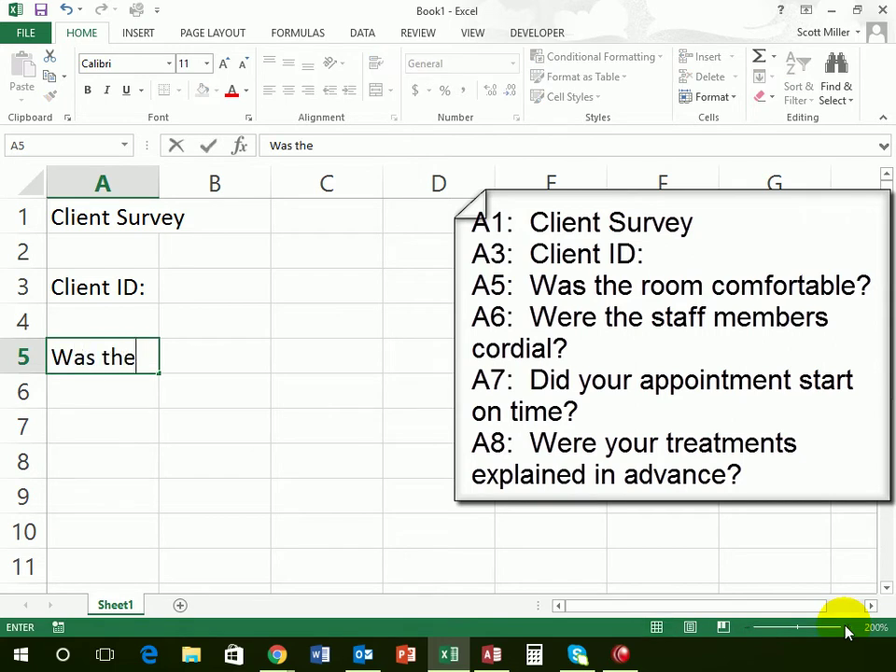
text( room com)
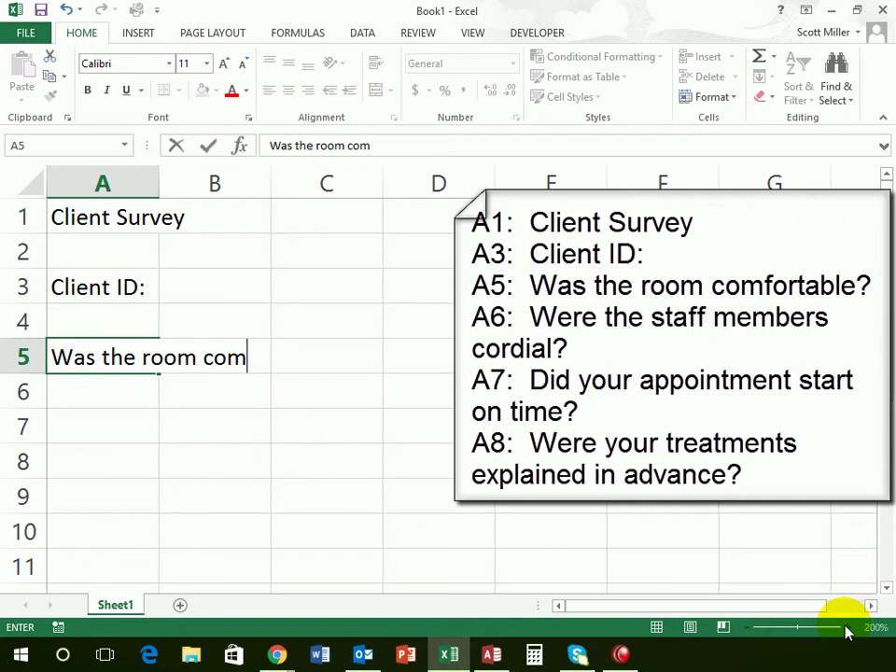
text(fort)
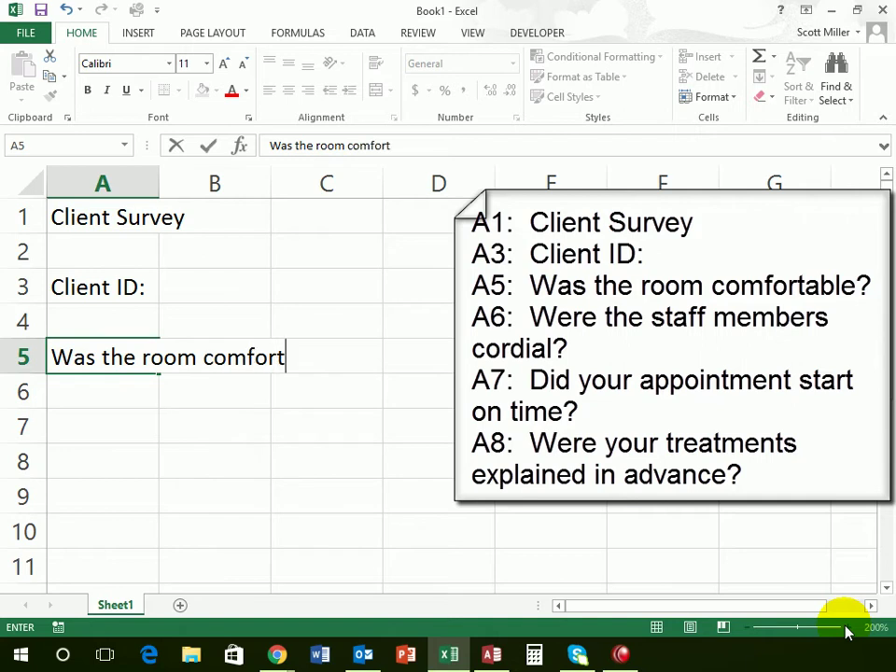
text(able?)
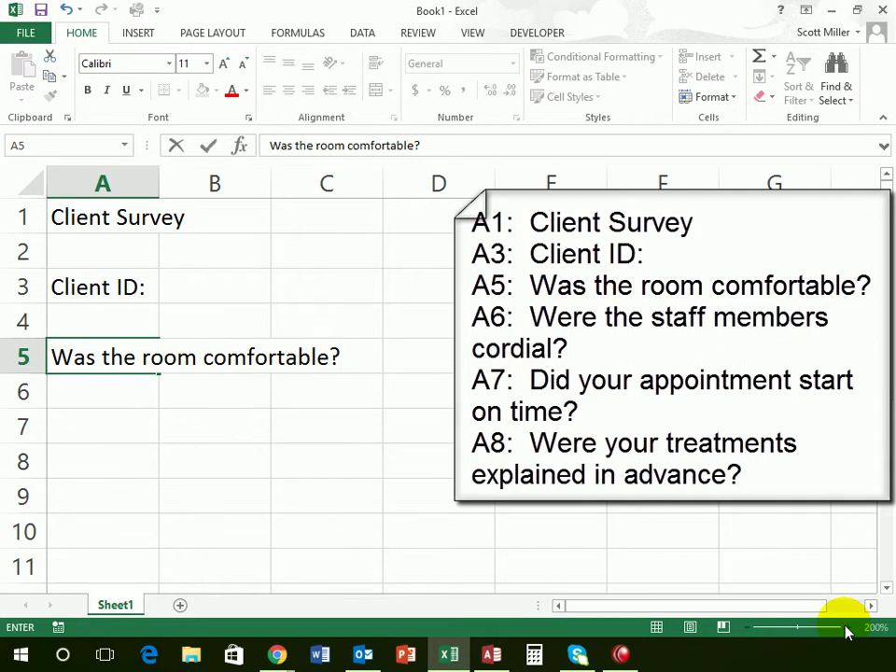
key(Return)
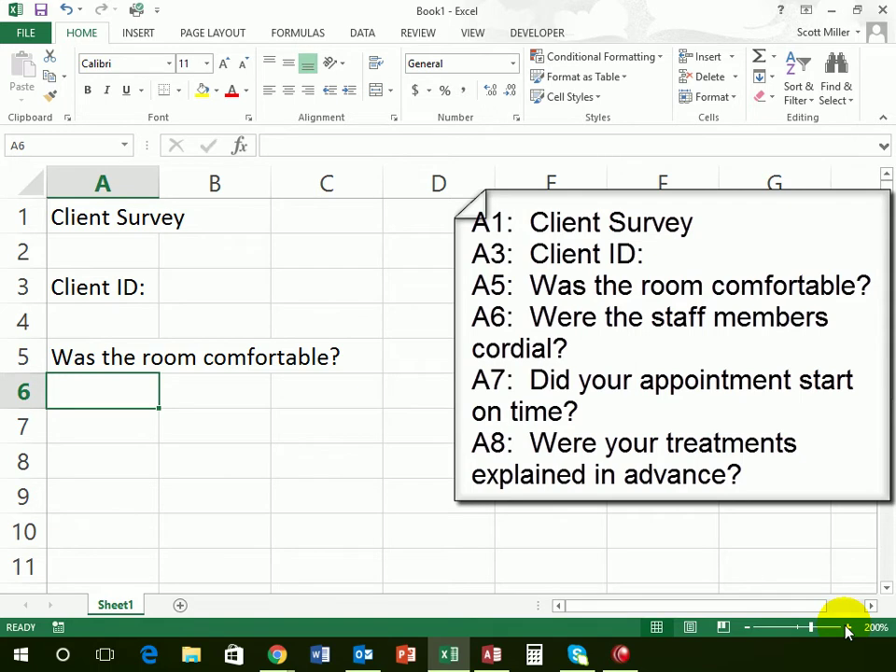
Step: Enter the survey question "Were the staff members cordial?" in cell A6
text(Were)
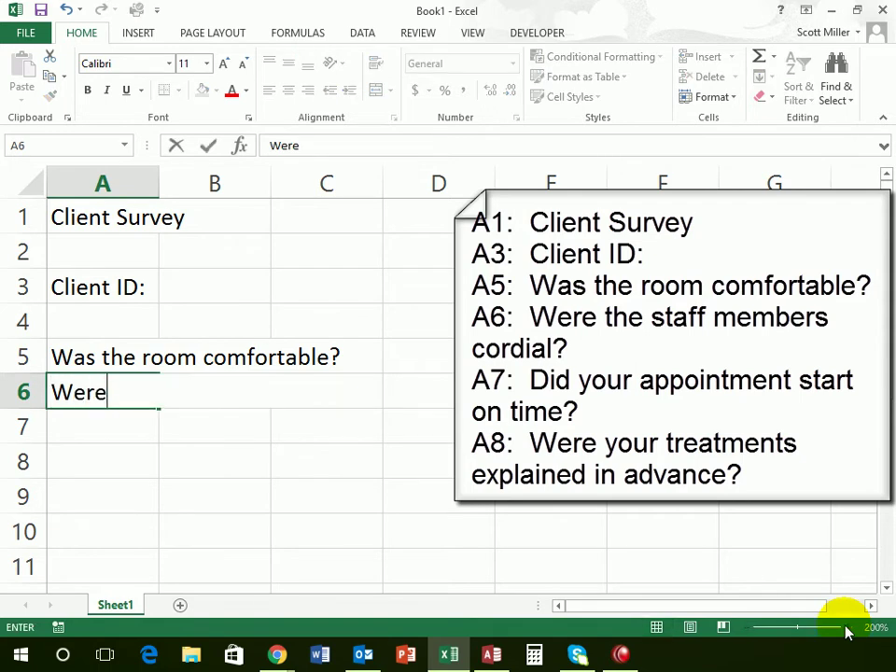
text( the staf)
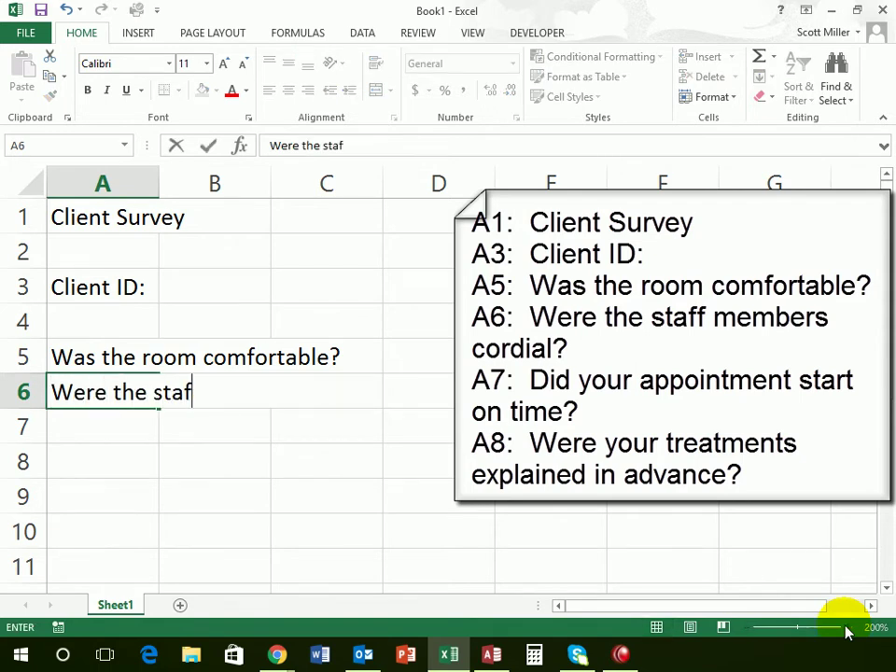
text(f members )
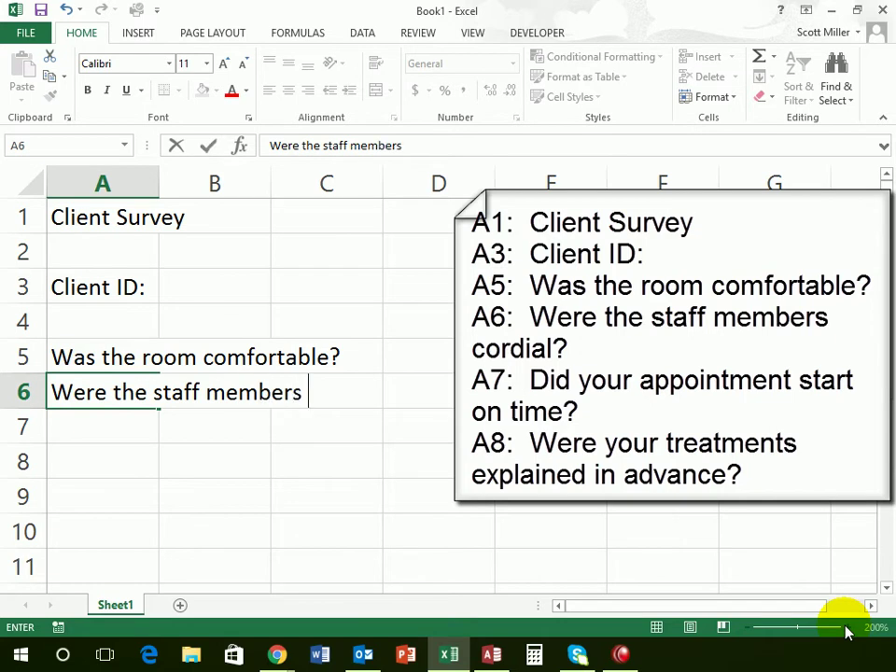
text(cordial?)
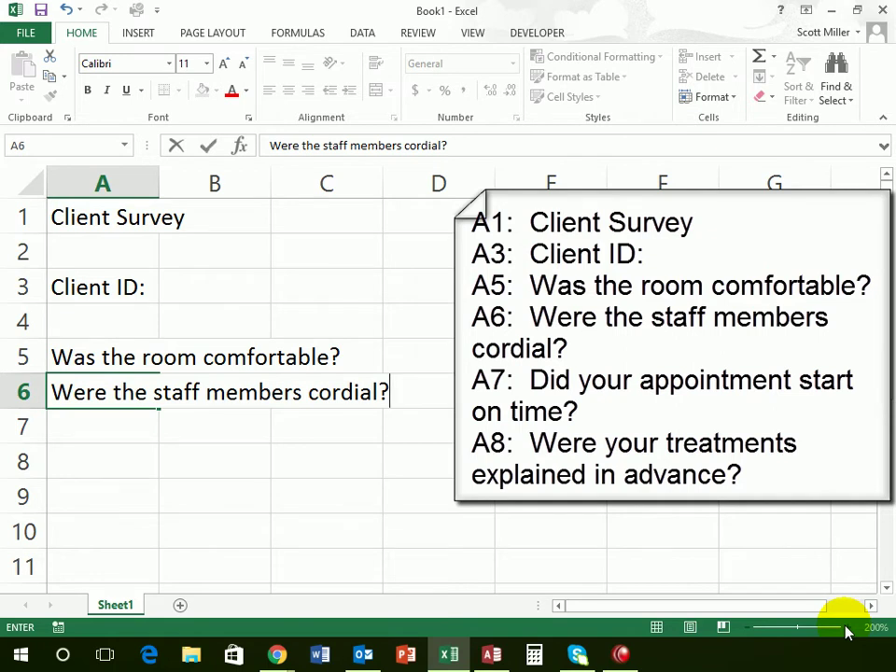
key(ctrl+Return)
key(Return)
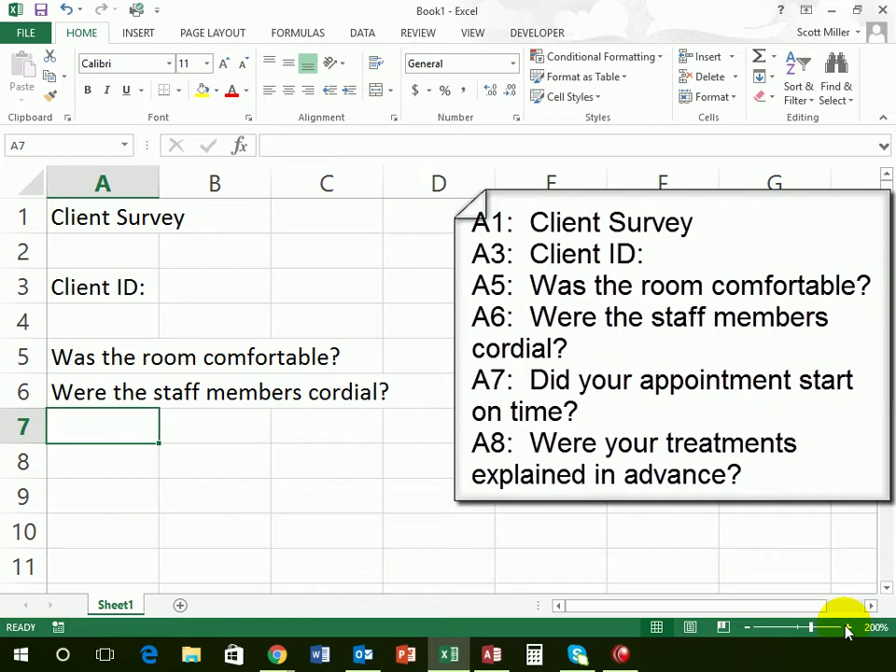
Step: Enter the survey question "Did your appointment start on time?" in cell A7
text(Did your ap)
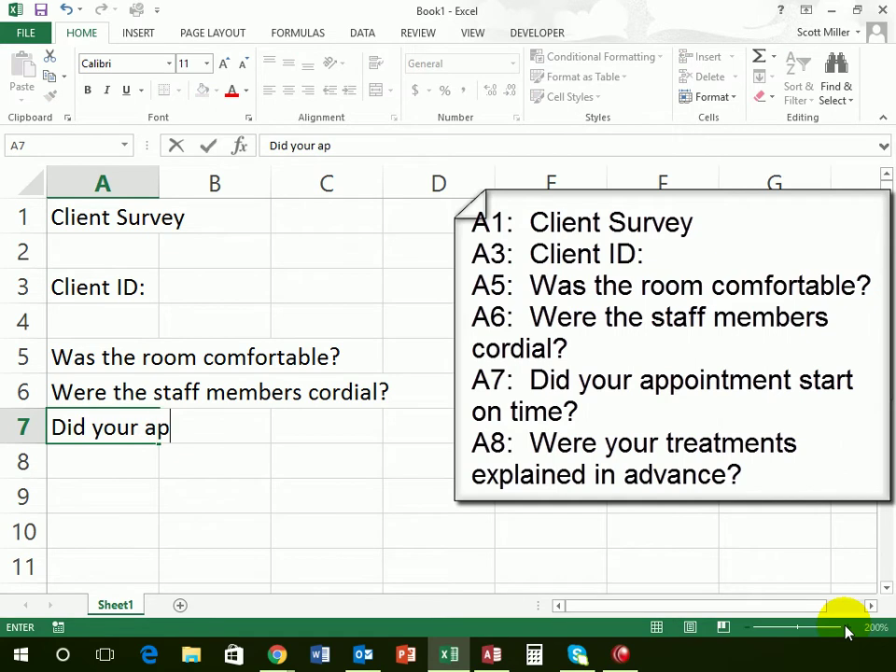
text(pointment s)
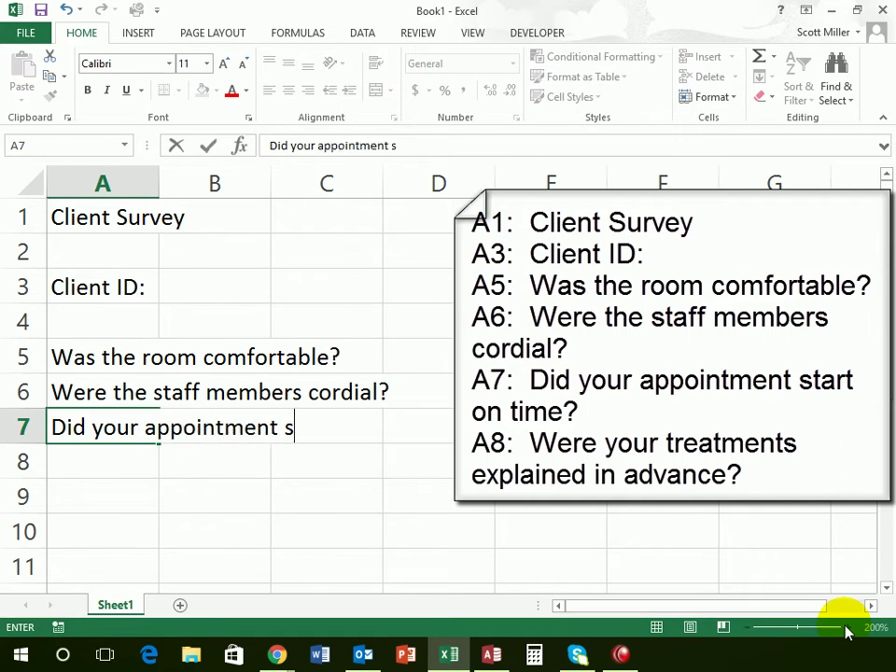
text(tart on time)
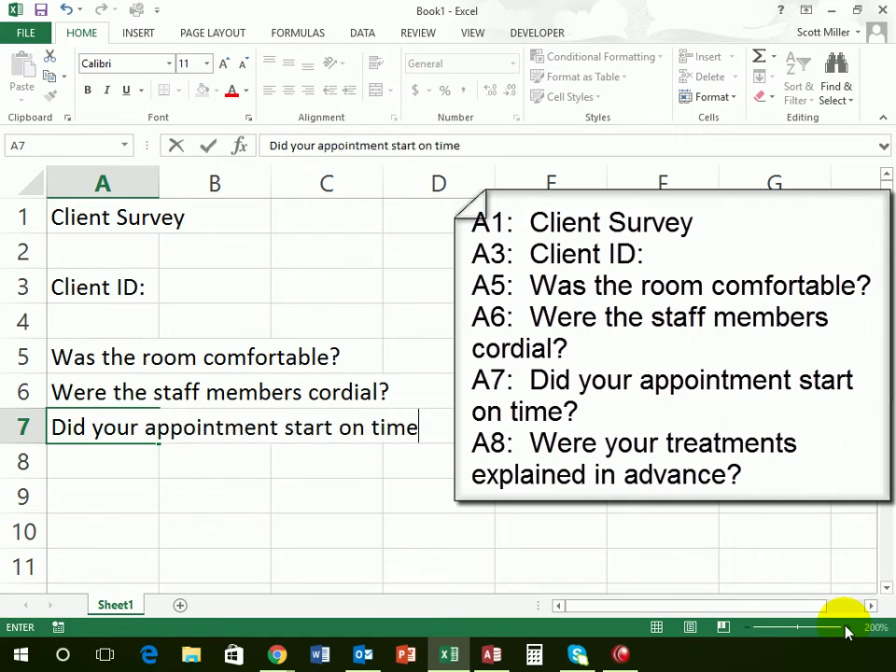
text(?)
key(ctrl+Return)
key(Return)
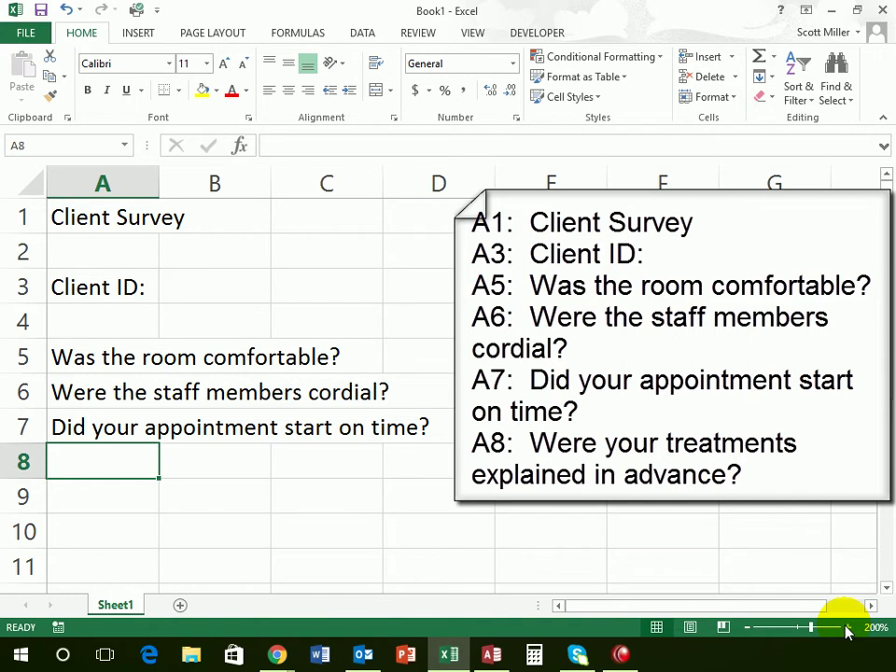
Step: Enter the survey question "Were your treatments explained in advance?" in cell A8
text(Were )
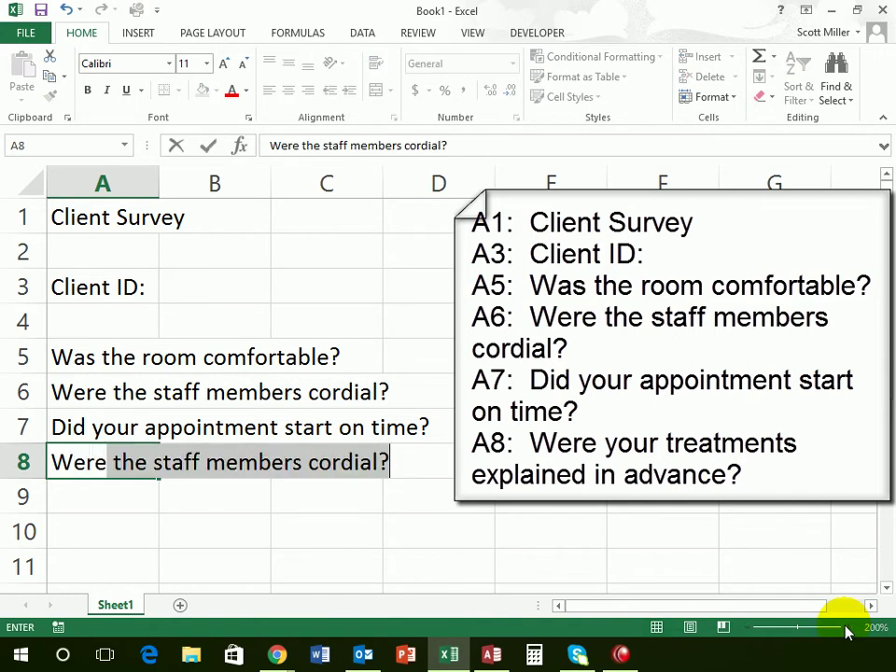
text(you)
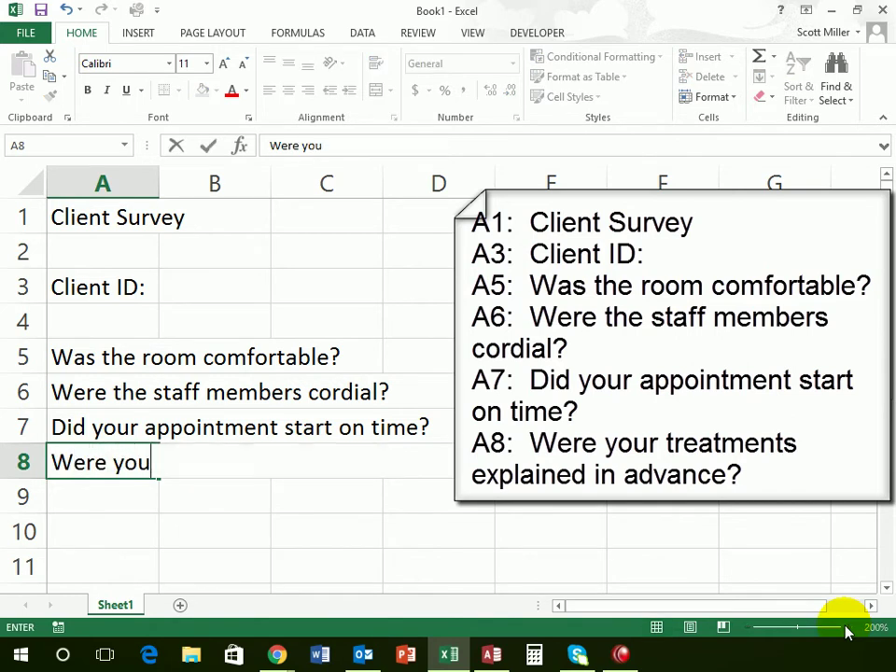
text(r treatme)
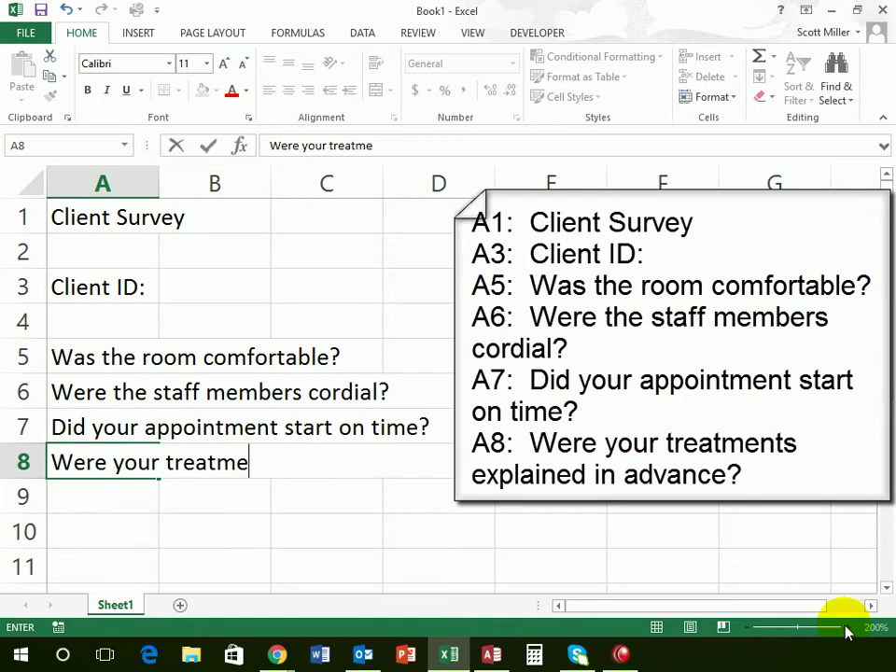
text(nts explained in)
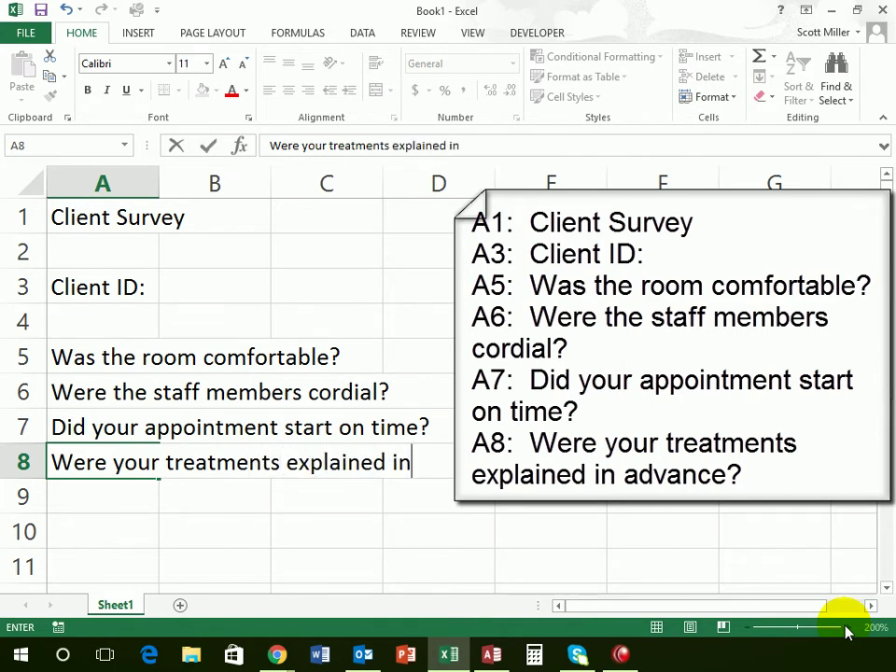
text( advance)
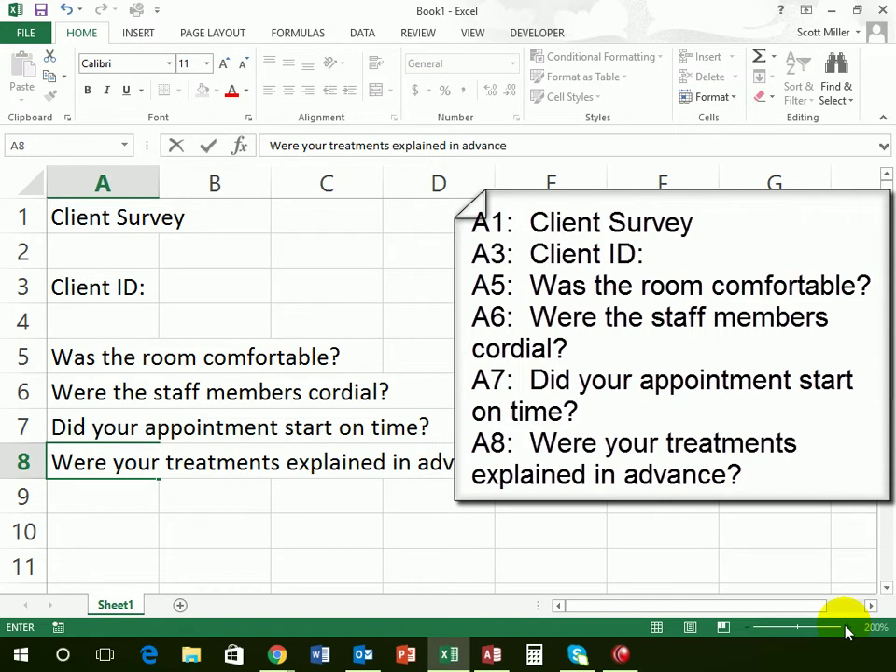
text(?)
key(Return)
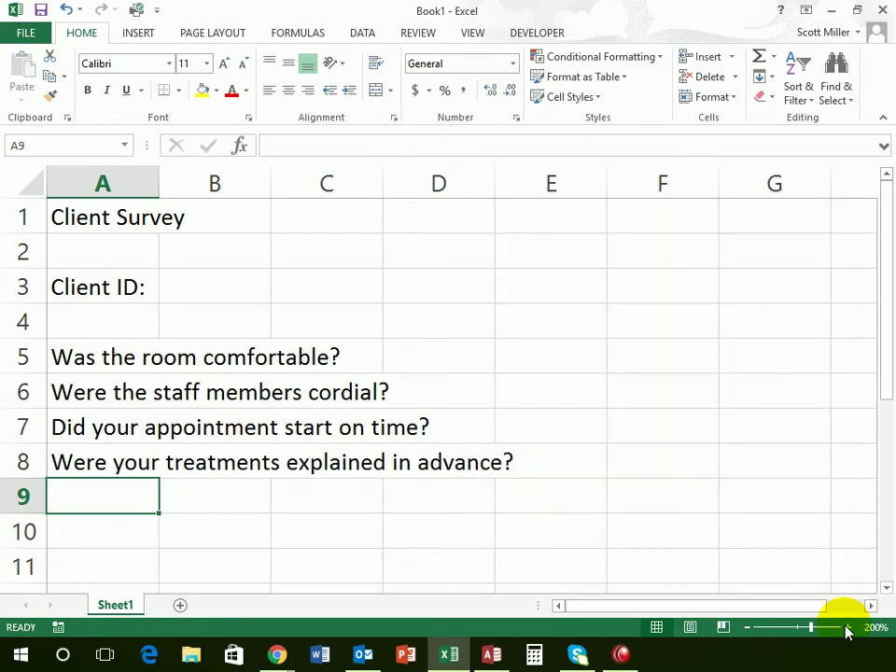
Step: Repeat the question "Were your treatments explained in advance?" in cell A9 by accepting the AutoComplete suggestion
text(We)
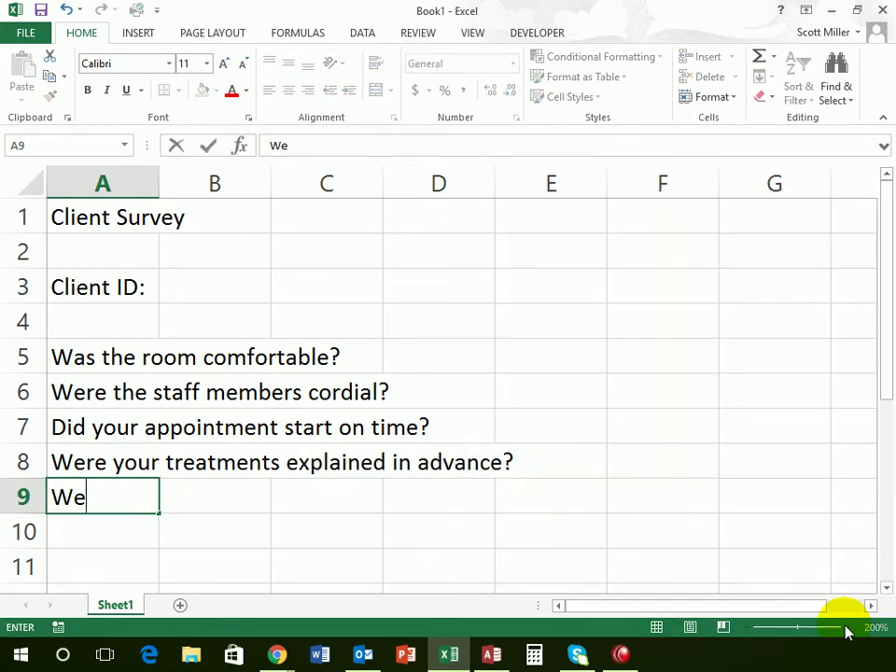
text(re yo)
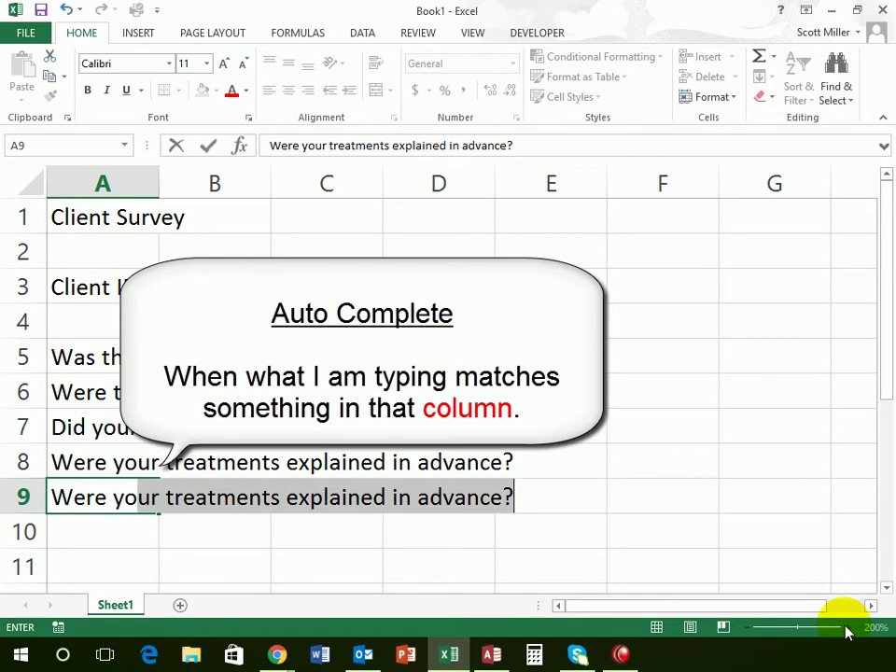
key(Return)
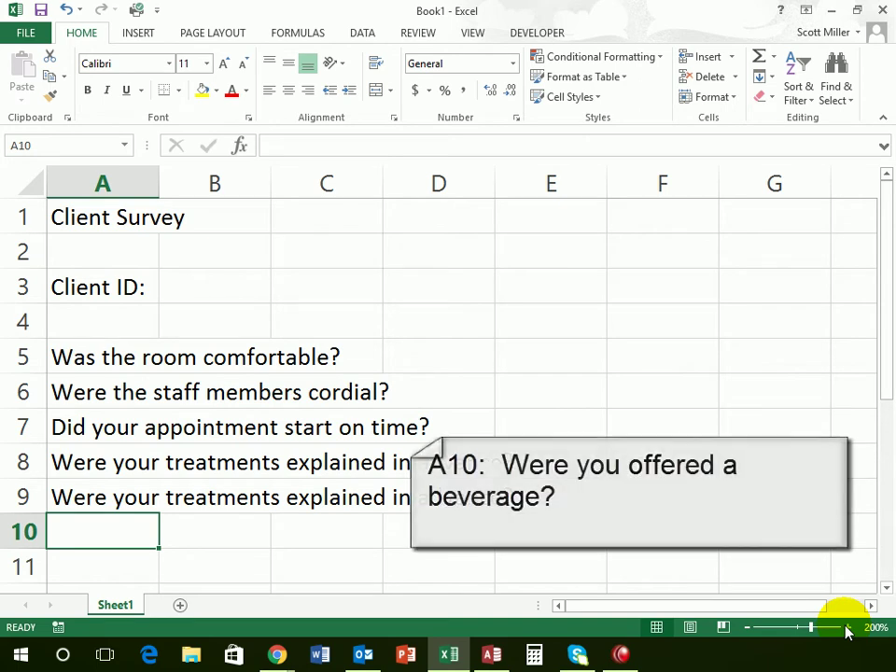
Step: Enter the survey question "Were you offered a beverage?" in cell A10
text(W)
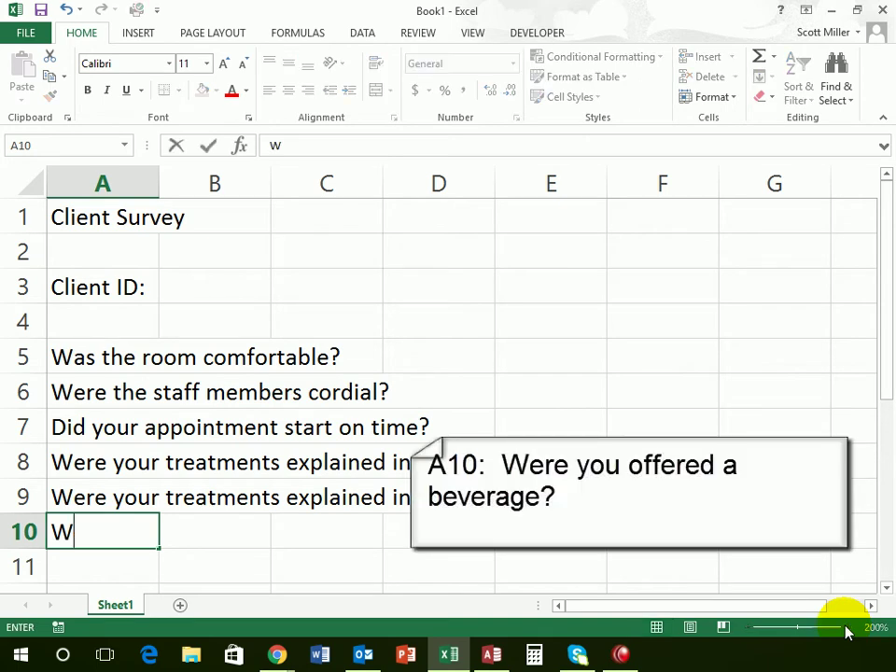
text(ere you)
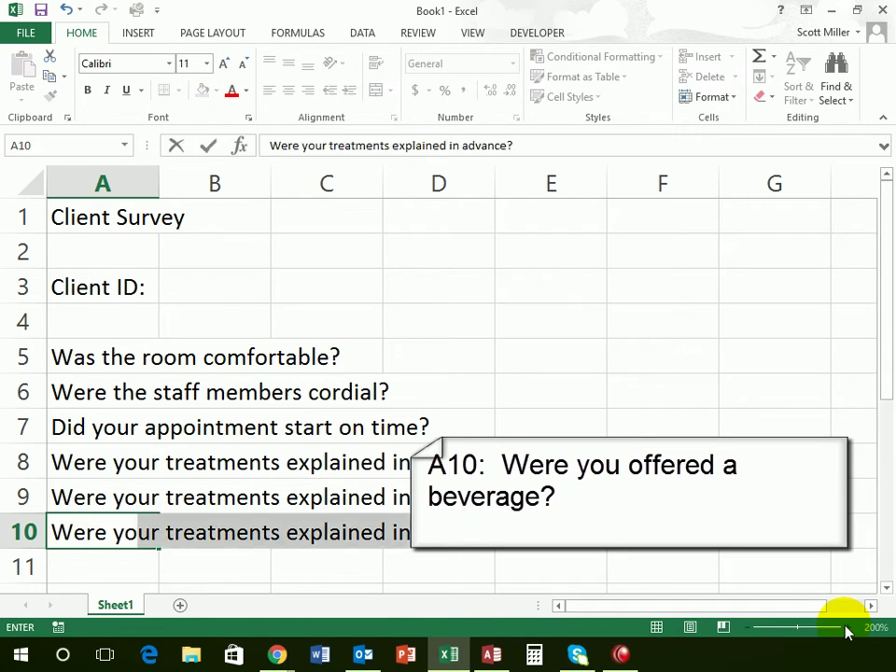
text( of)
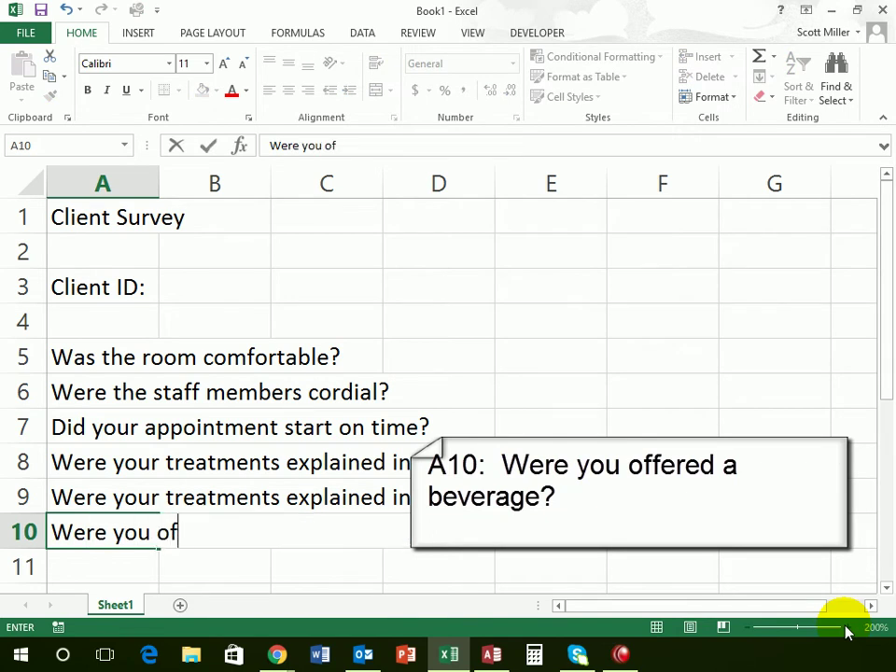
text(fered a a)
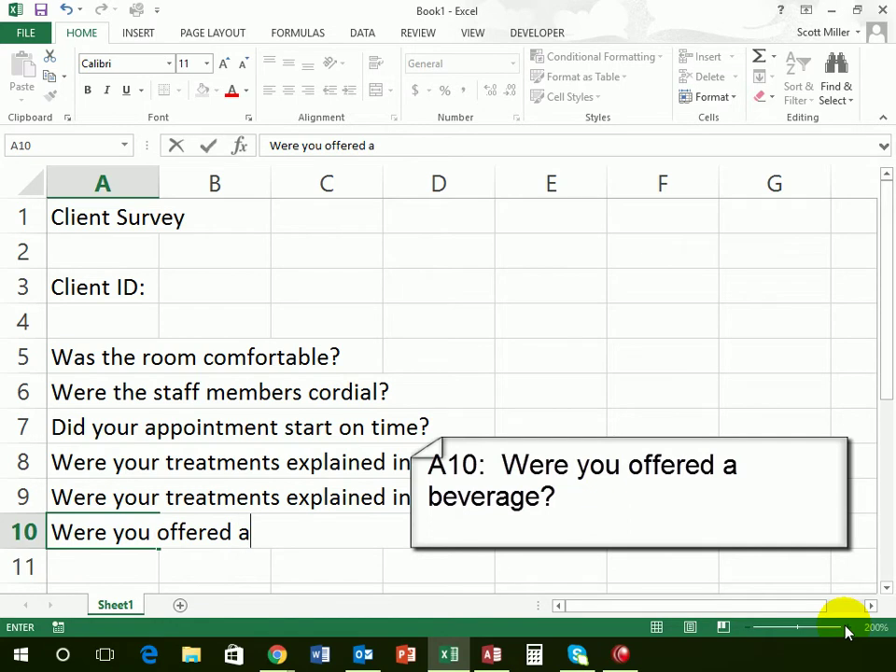
key(BackSpace)
text(beb)
key(BackSpace)
text(verage?)
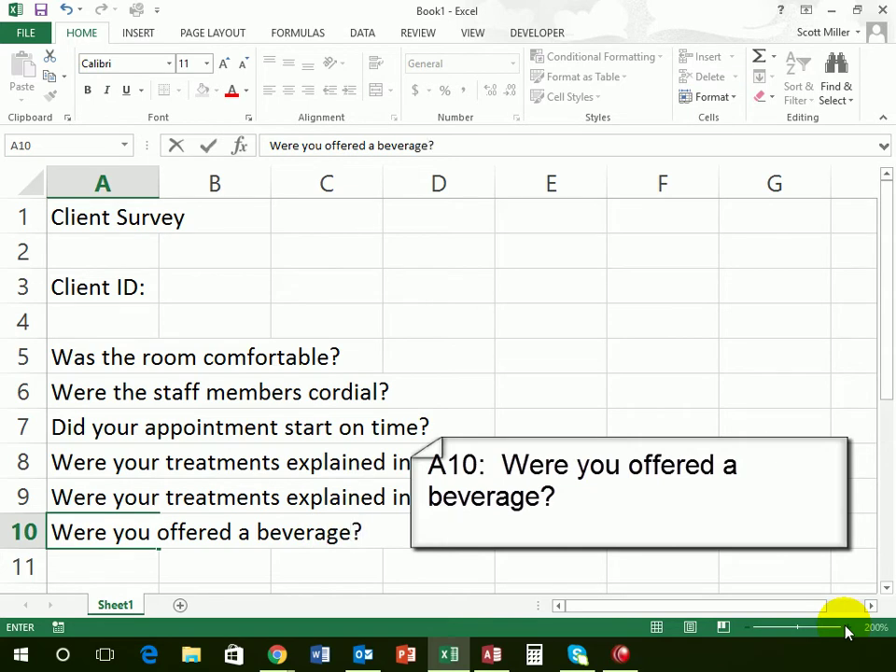
key(Return)
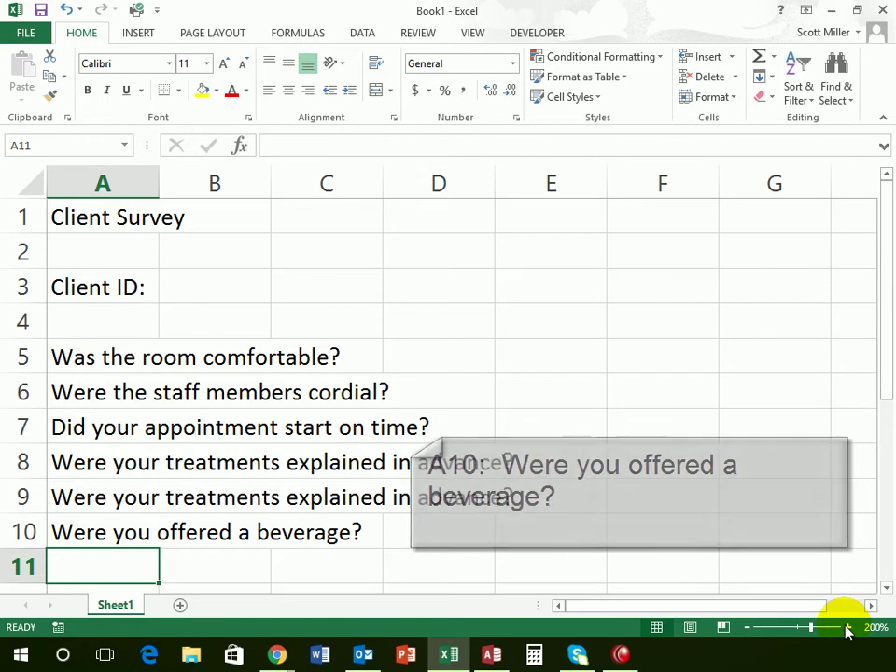
Step: Enter the column headings "A Rating", "B Rating" and "C Rating" in cells E4, F4 and G4
click(536, 323)
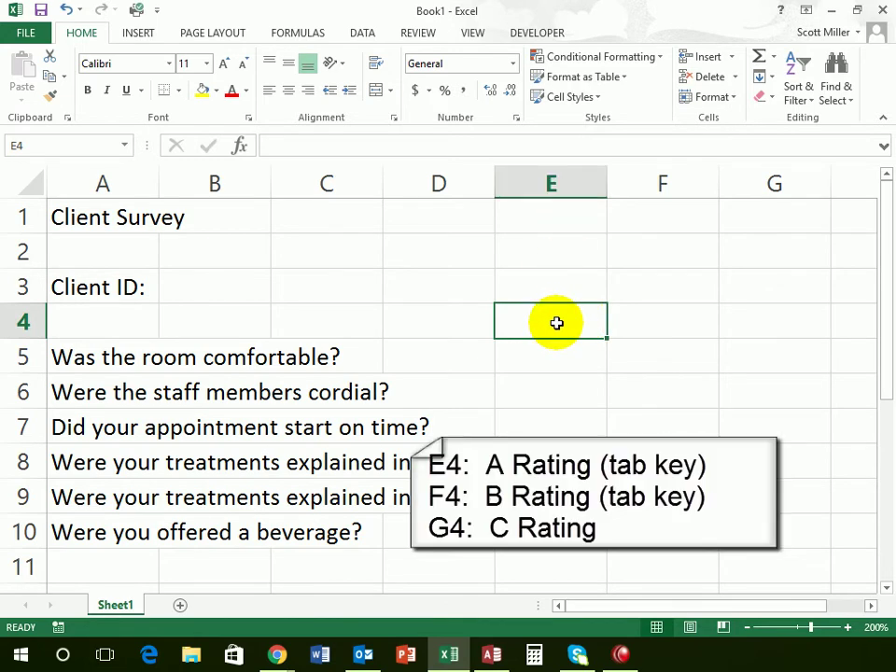
text(A)
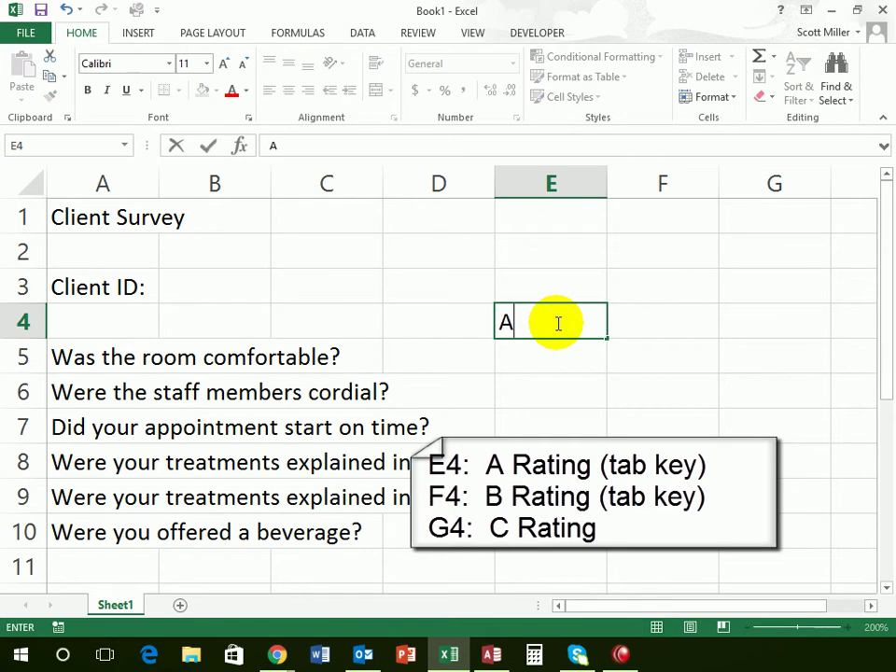
text( Rating)
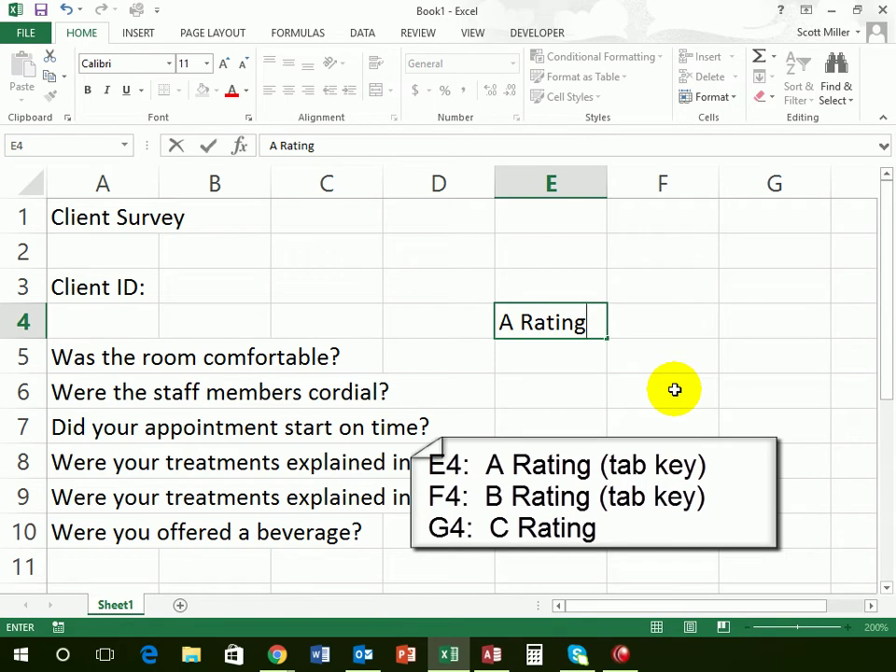
key(Tab)
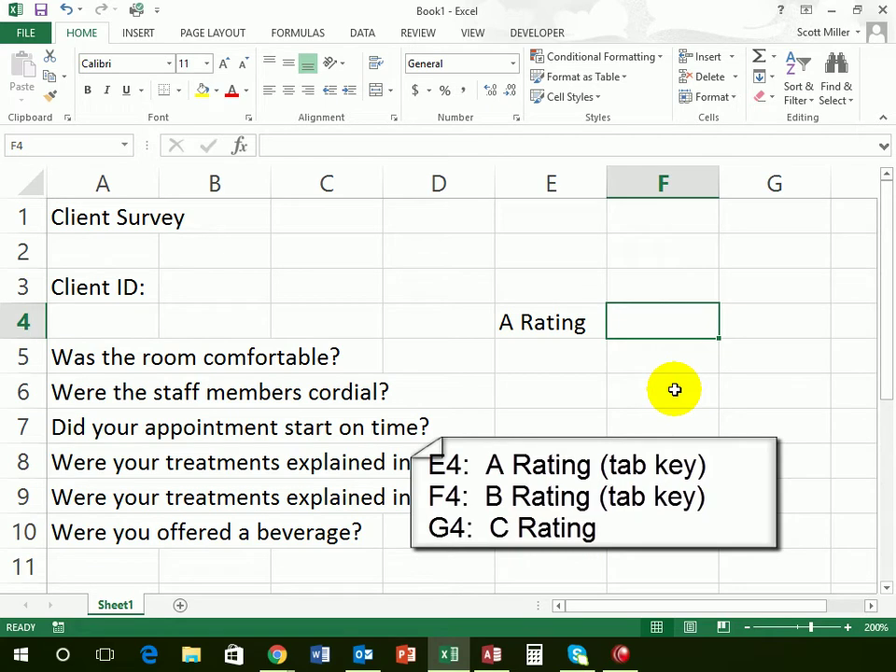
text(B)
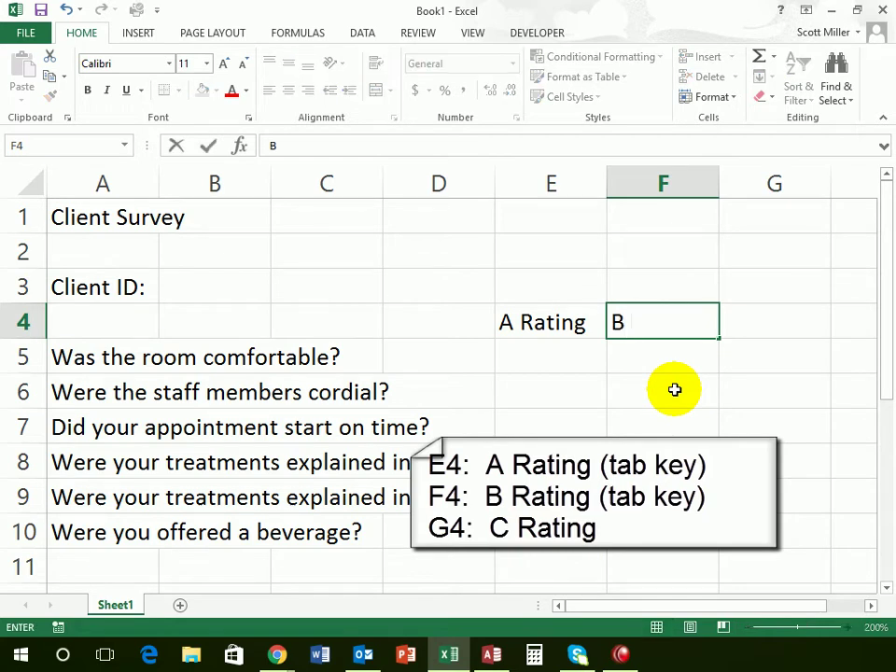
text( Rating)
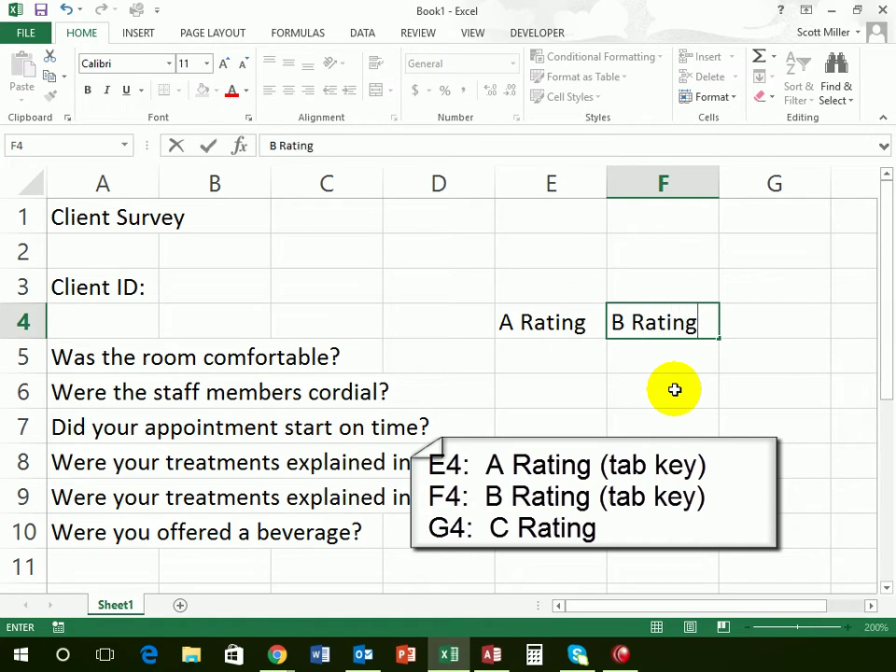
key(Tab)
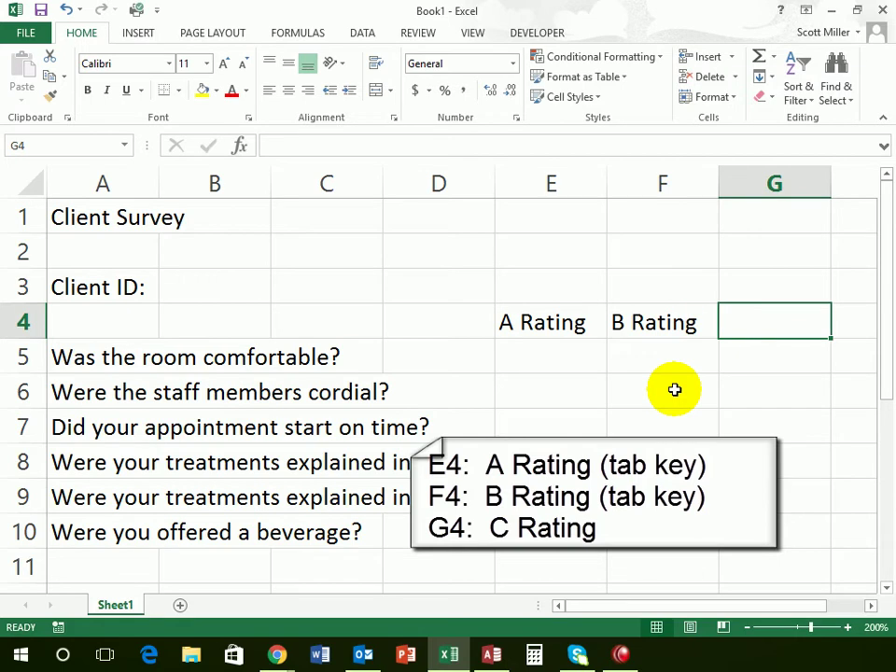
text(C)
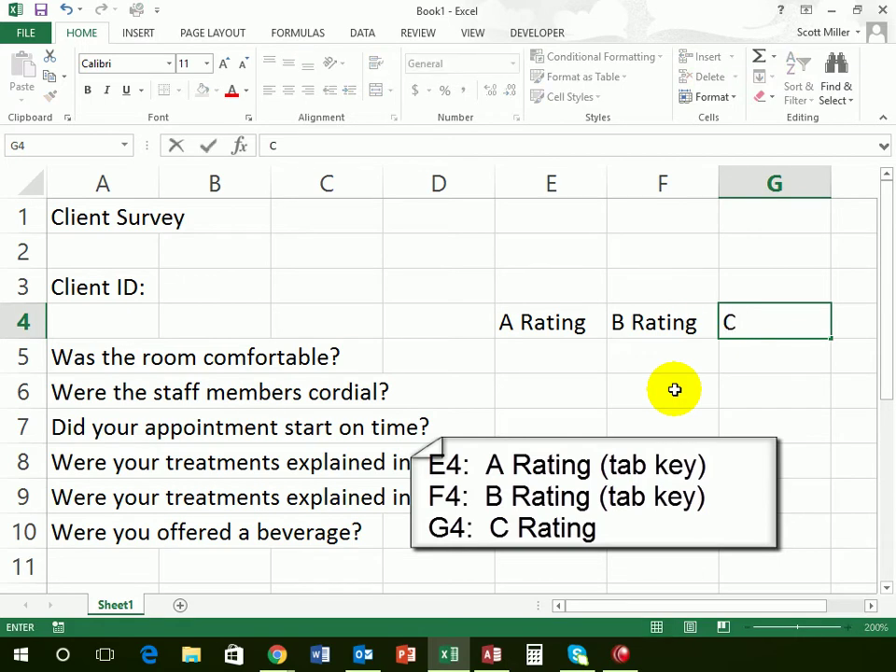
text( Rating)
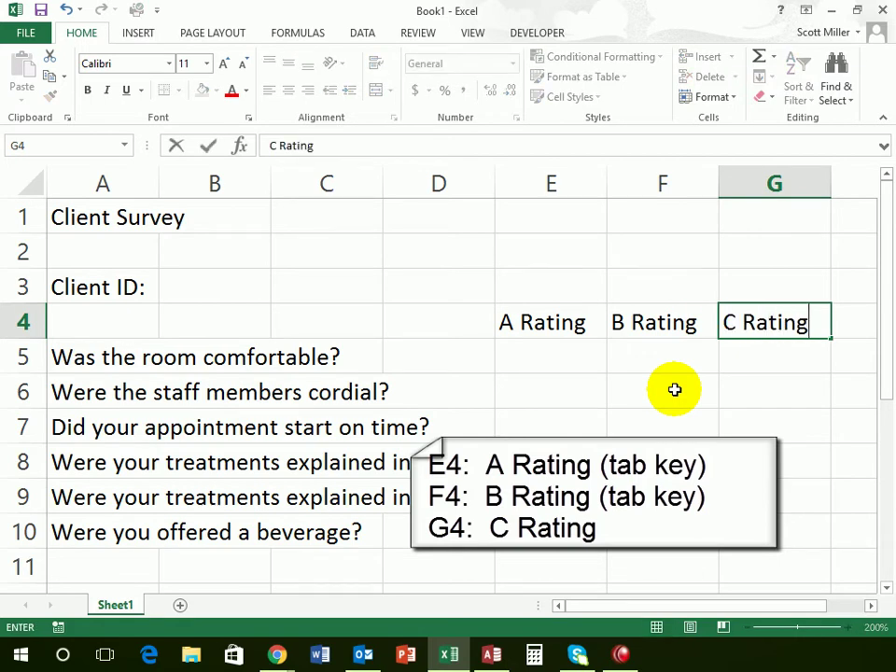
key(ctrl+Return)
key(Return)
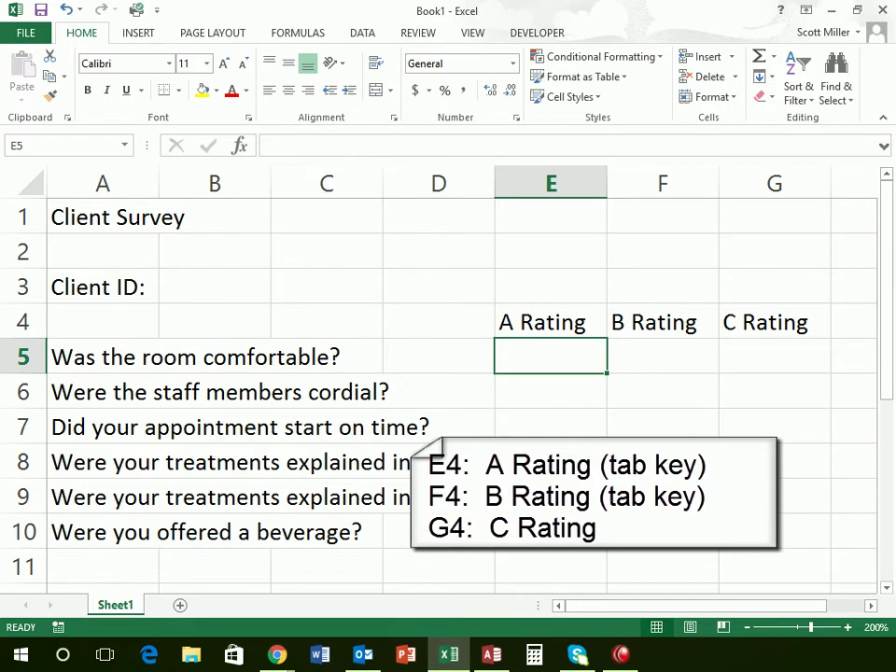
click(457, 322)
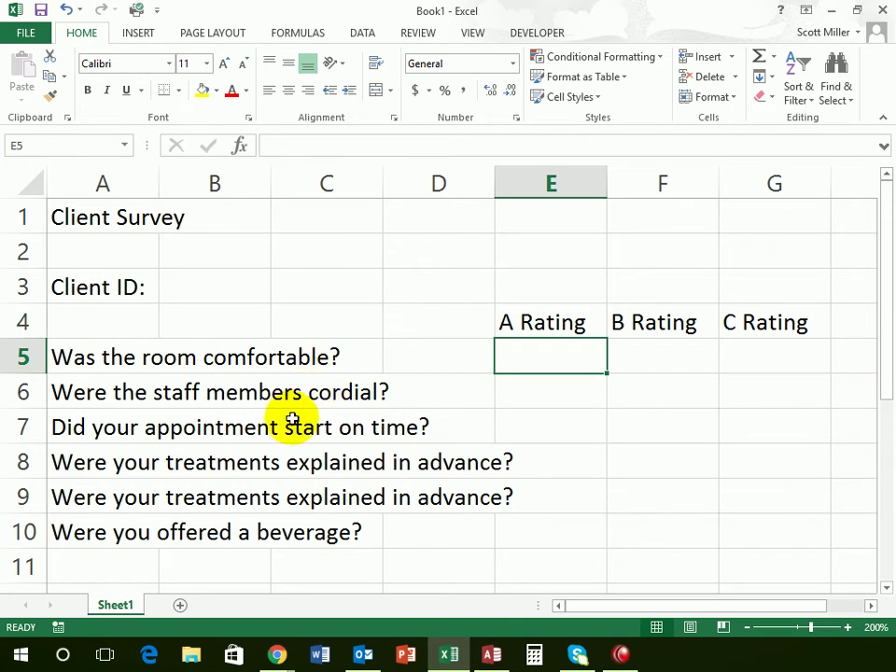
Step: Change the duplicate question in cell A9 to "Were you relaxed during the process?"
click(88, 498)
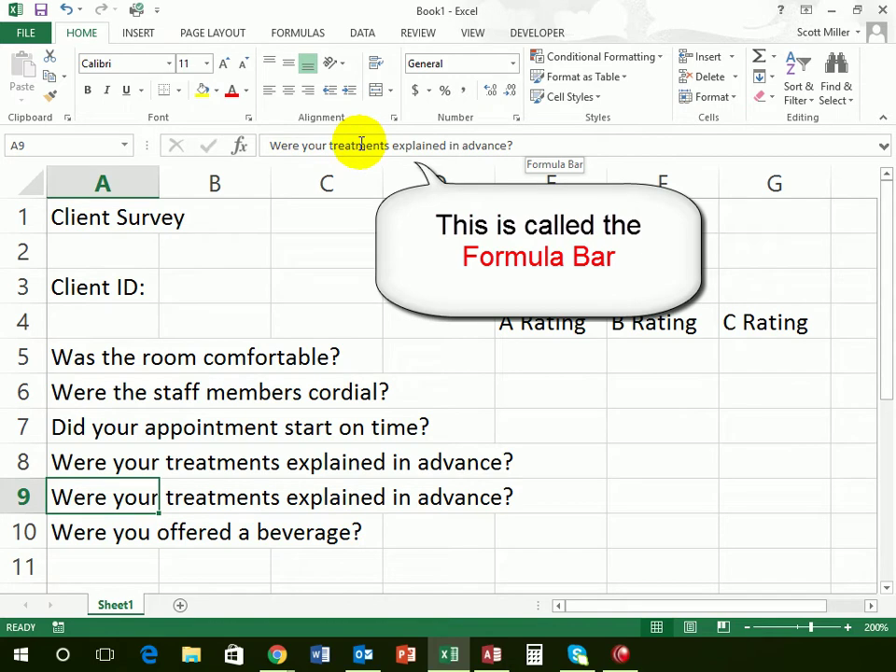
click(529, 148)
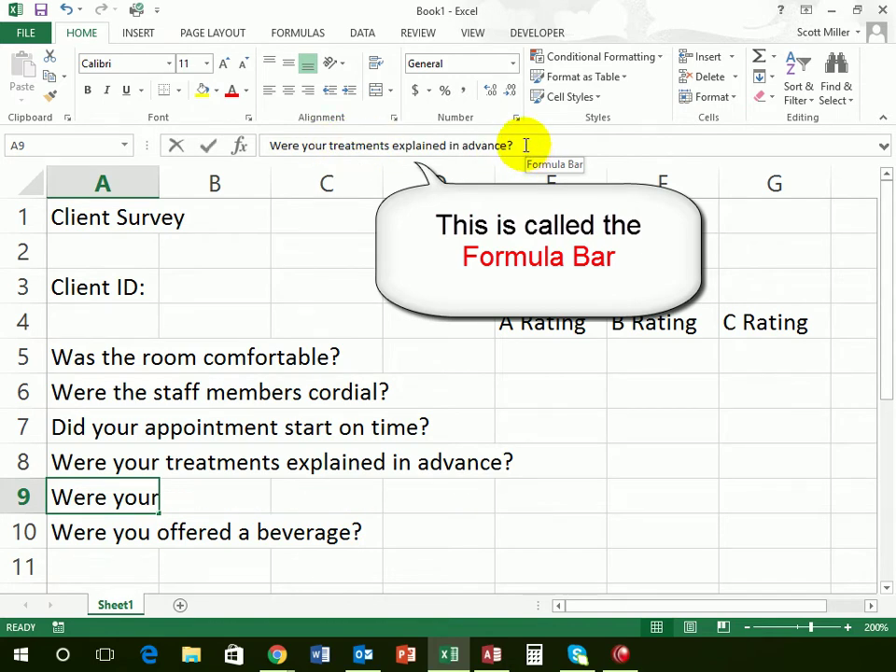
drag(520, 146, 331, 152)
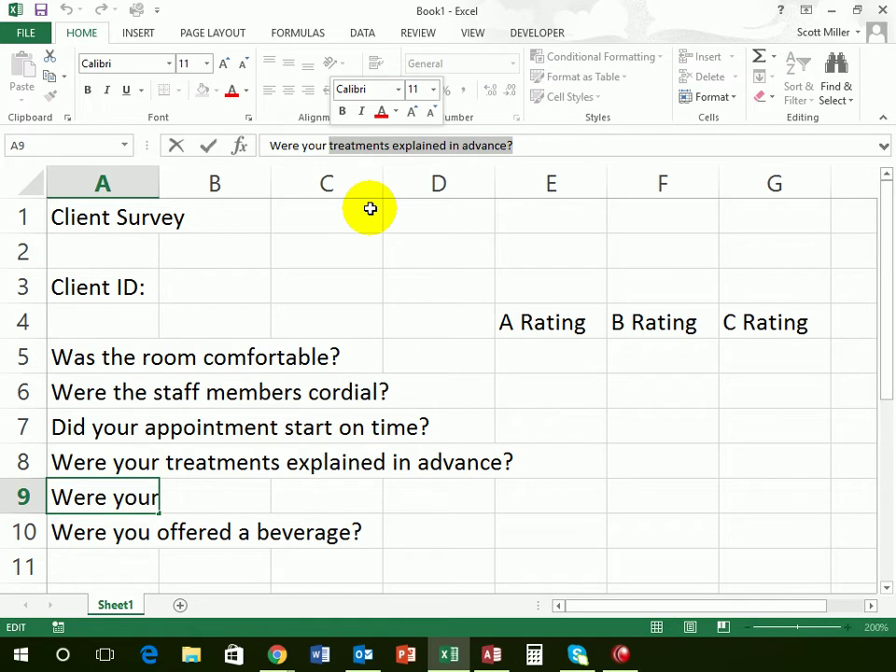
key(BackSpace)
key(BackSpace)
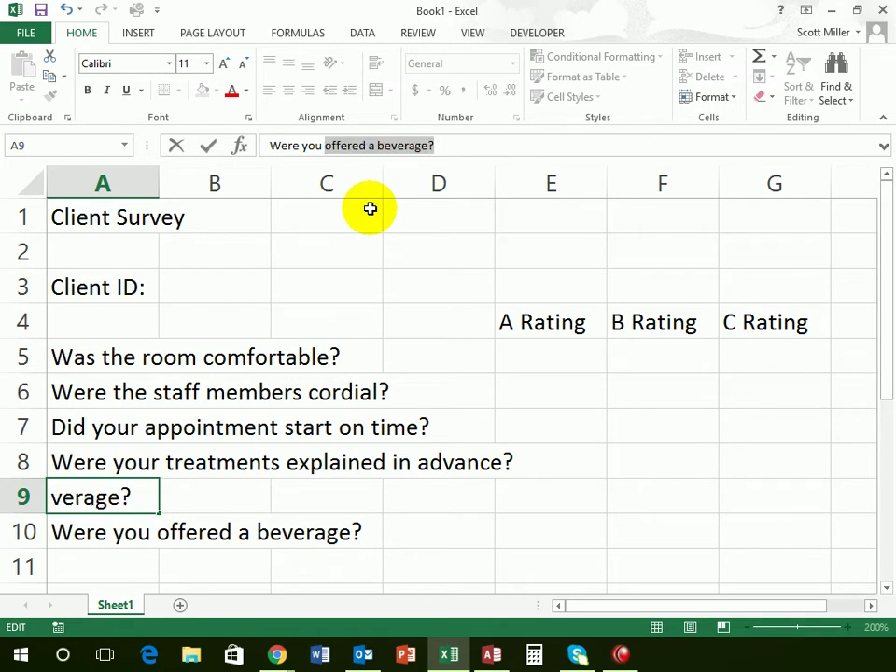
text(re you re)
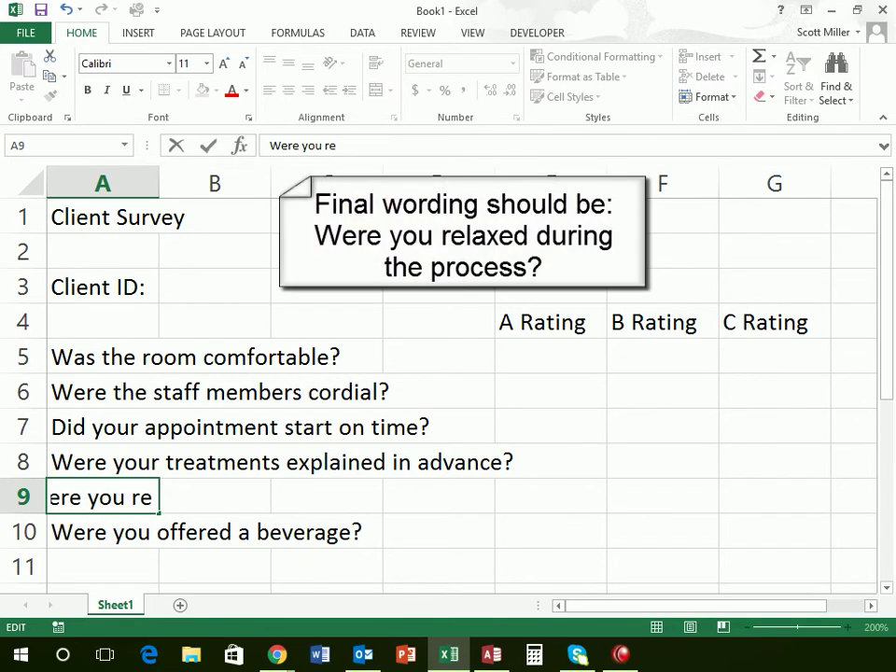
text(laz)
key(BackSpace)
text(xed)
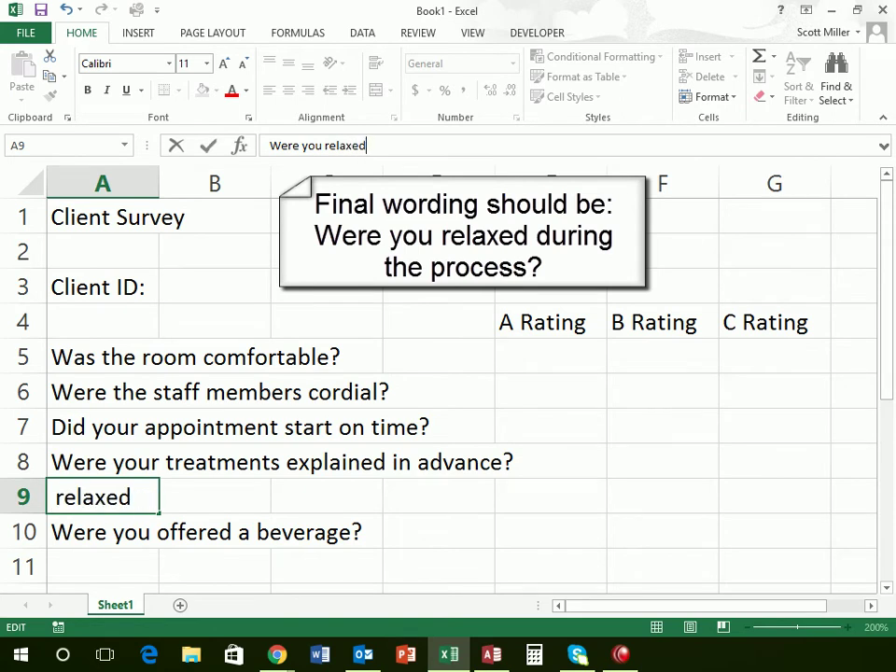
text( during the p)
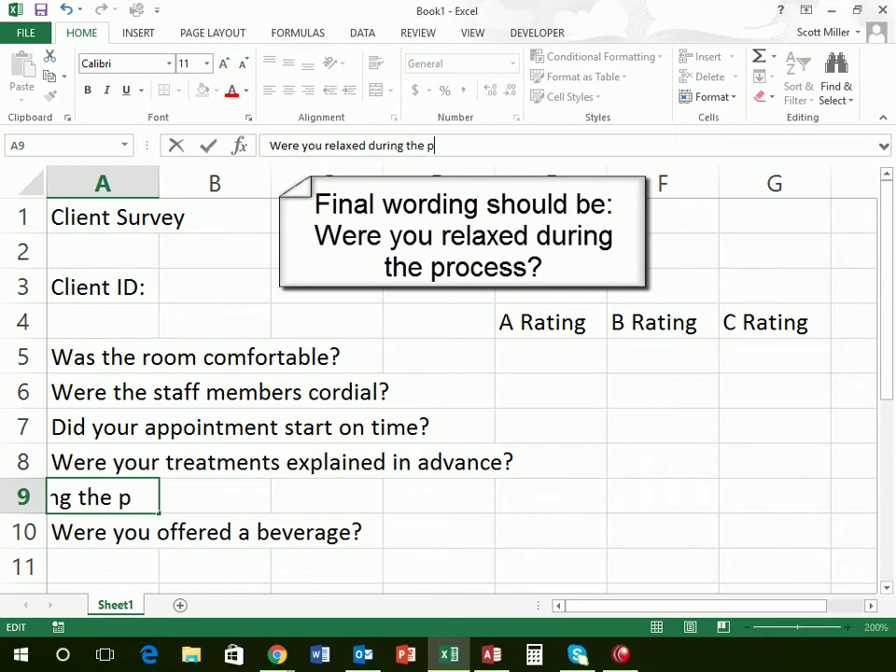
text(rocess)
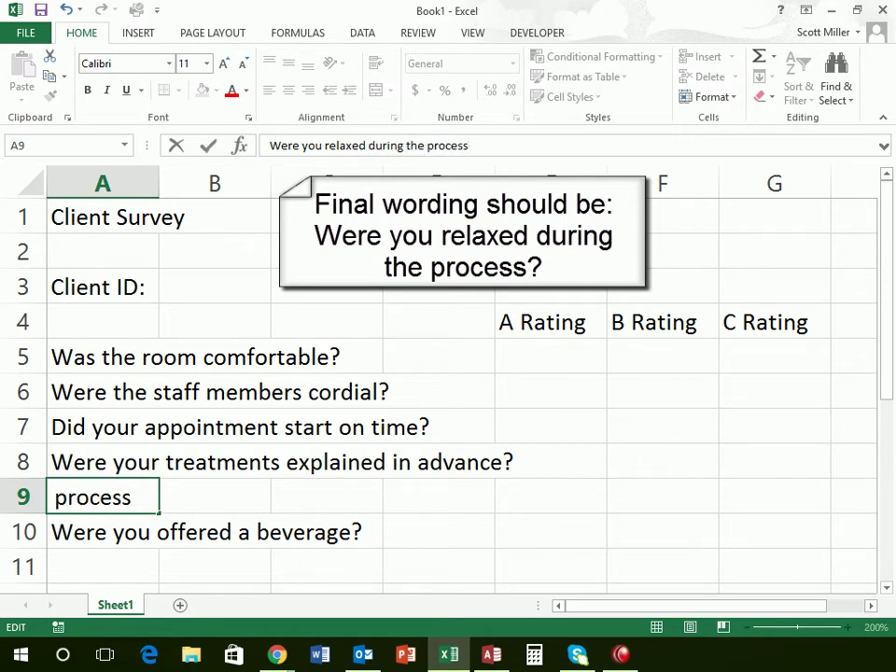
text(?)
key(Return)
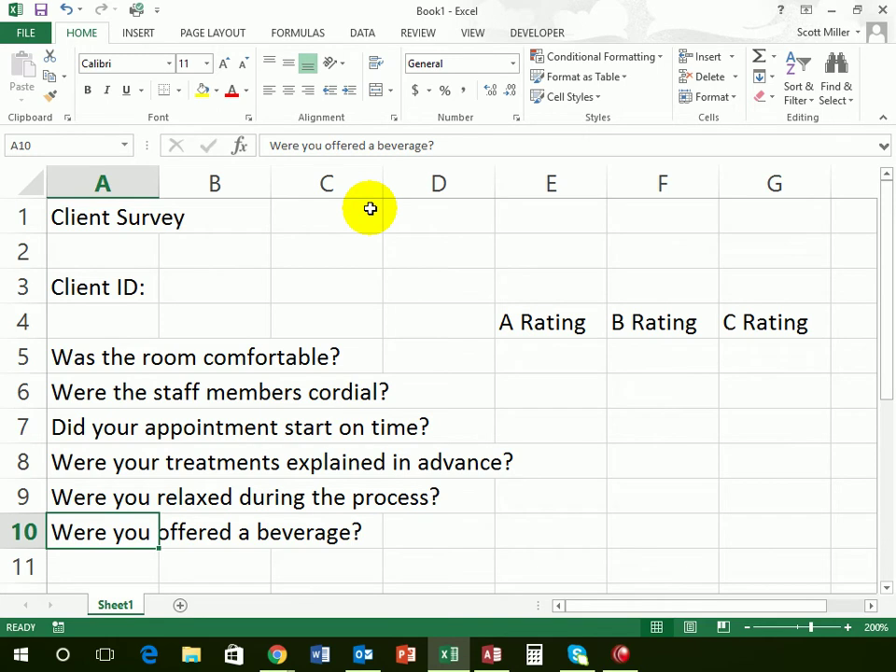
Step: Remove "in advance" from the question in cell A8 so it reads "Were your treatments explained?"
key(Up)
key(Up)
key(Up)
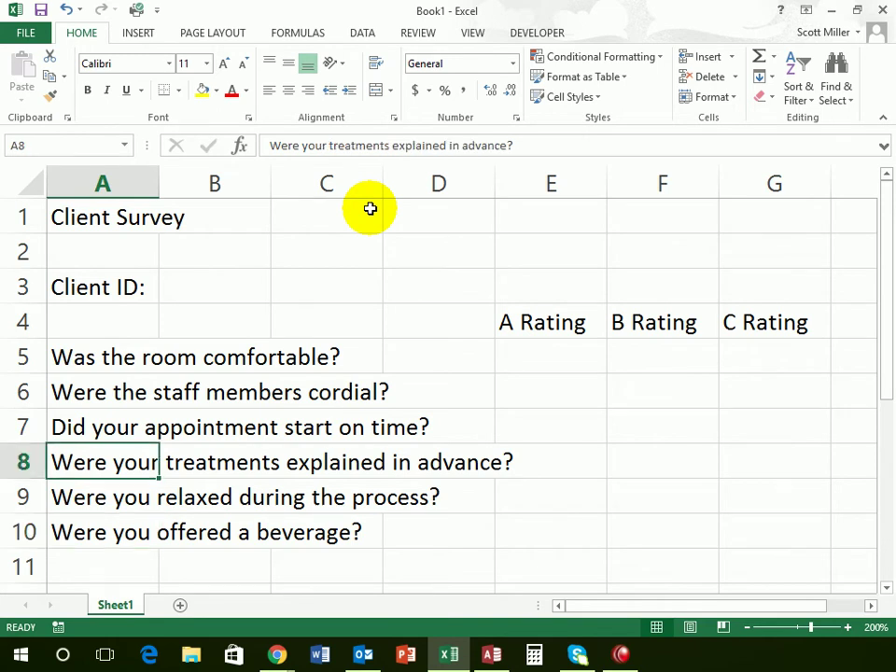
key(Down)
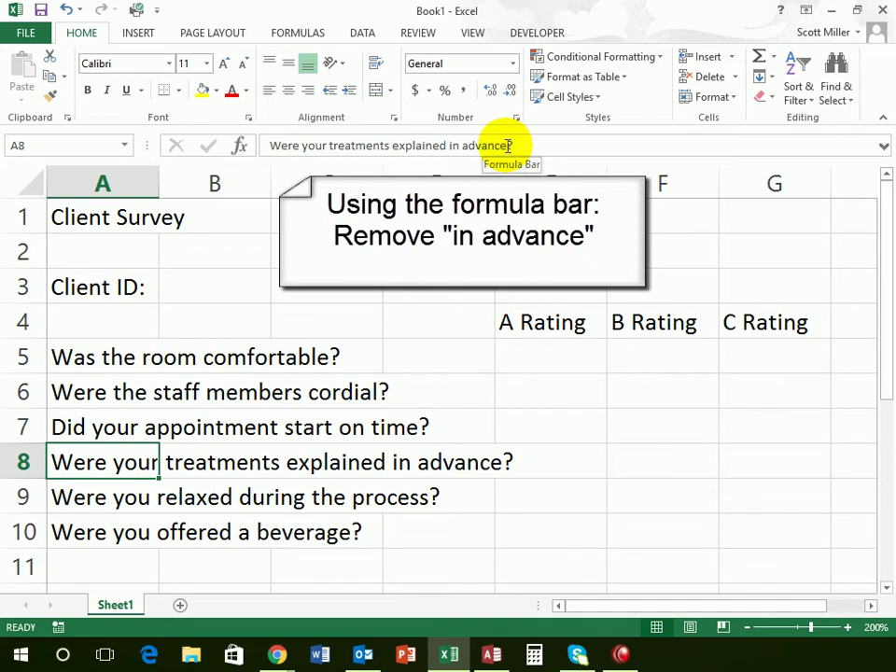
click(508, 147)
drag(508, 146, 451, 149)
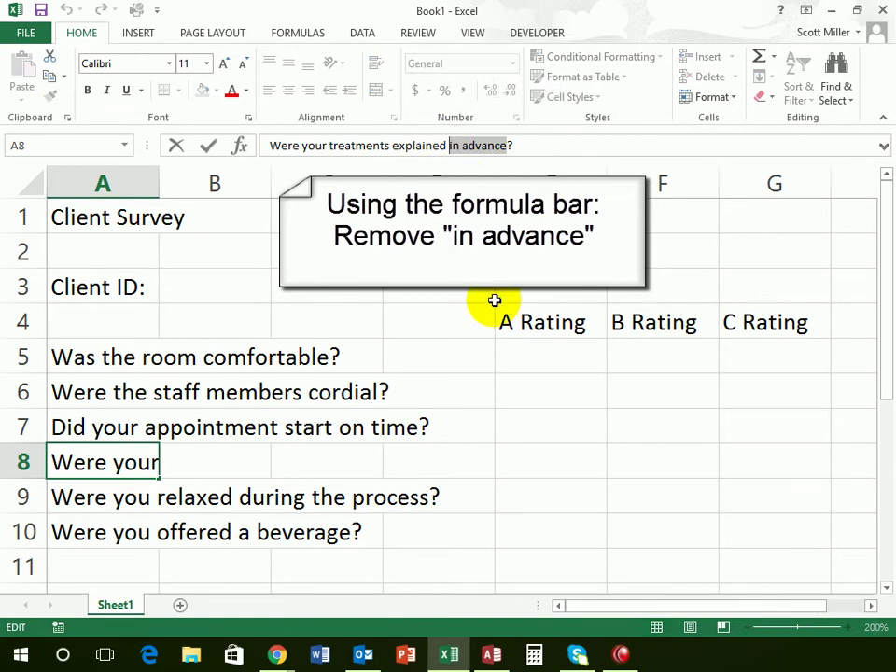
key(Delete)
key(BackSpace)
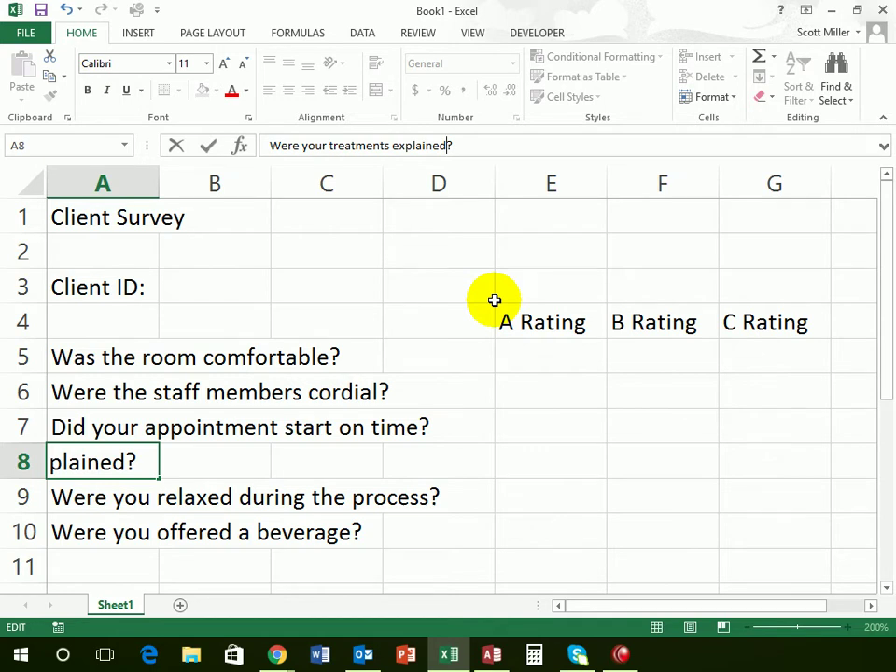
key(Return)
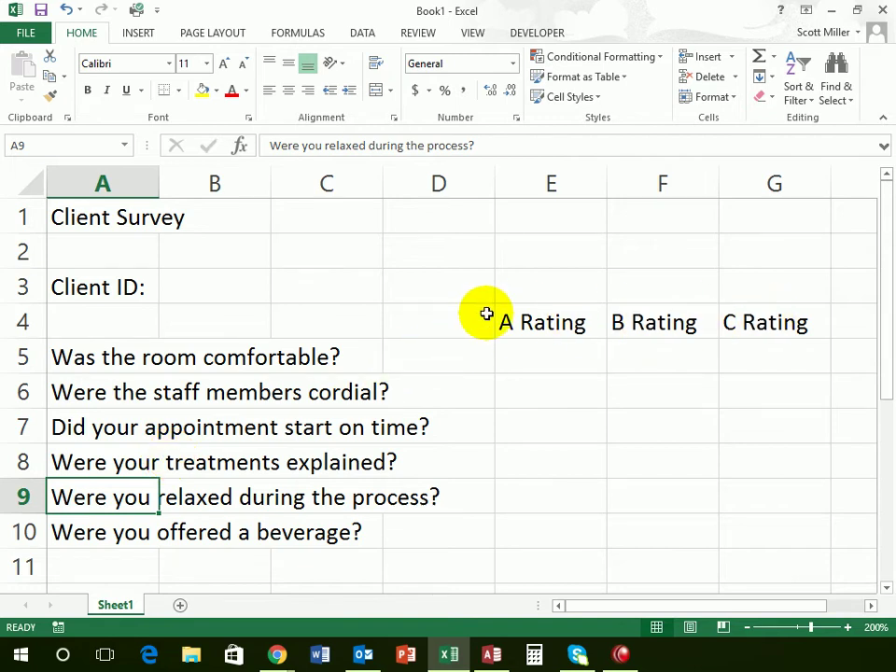
Step: Replace the headings in cells E4 and F4 with "Yes" and "No", and clear everything from cell G4
click(565, 322)
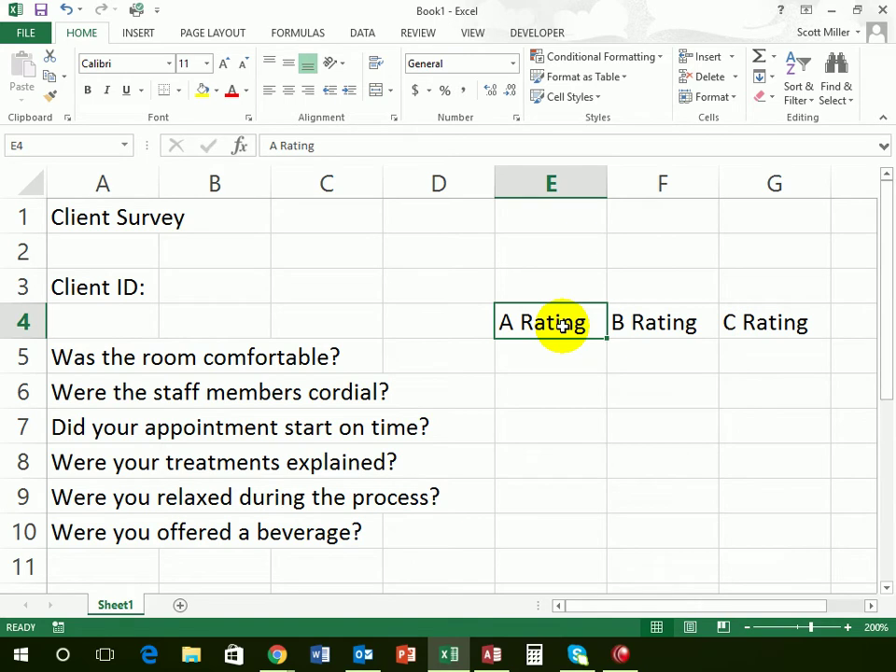
text(Yes)
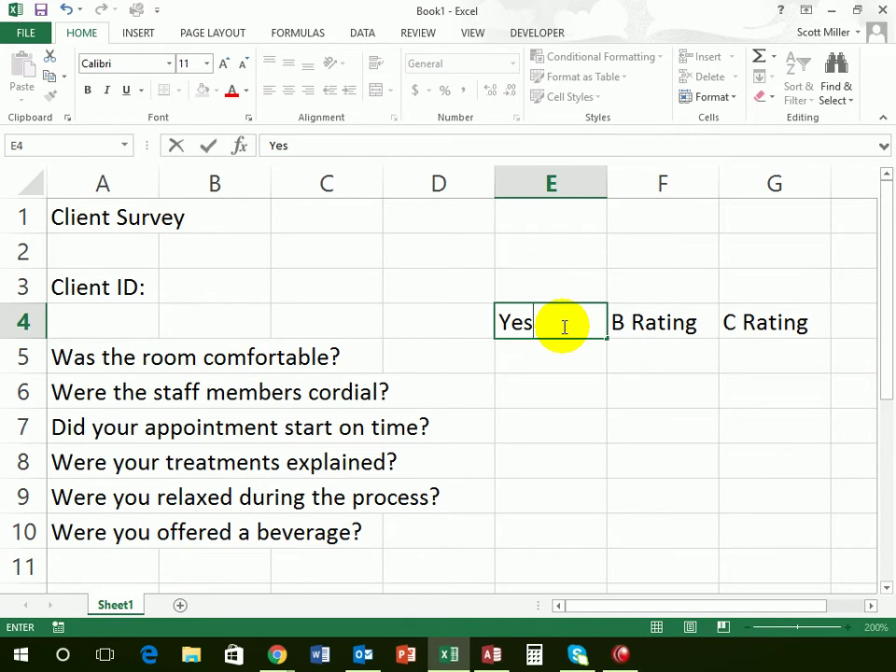
key(Tab)
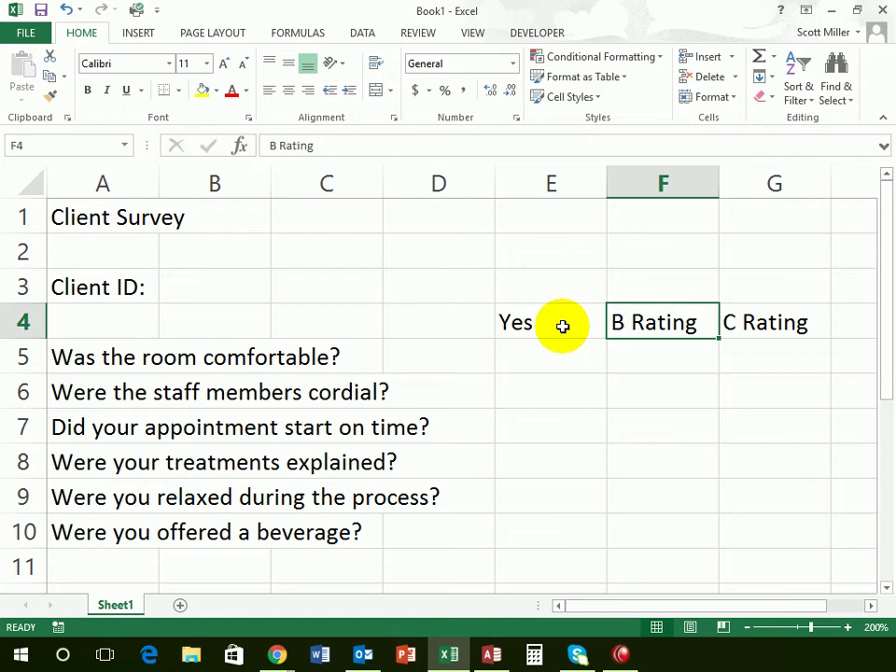
text(No)
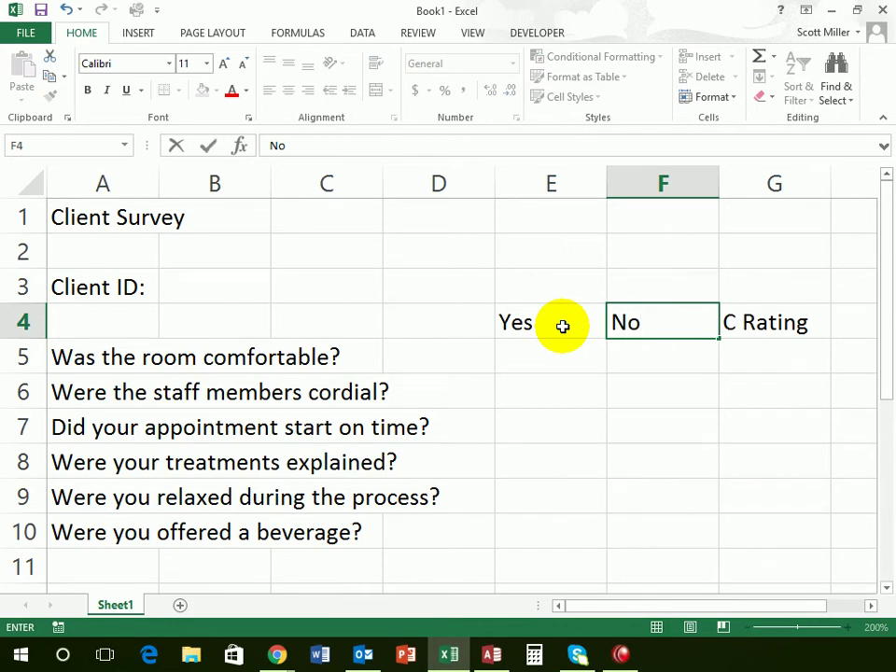
key(Tab)
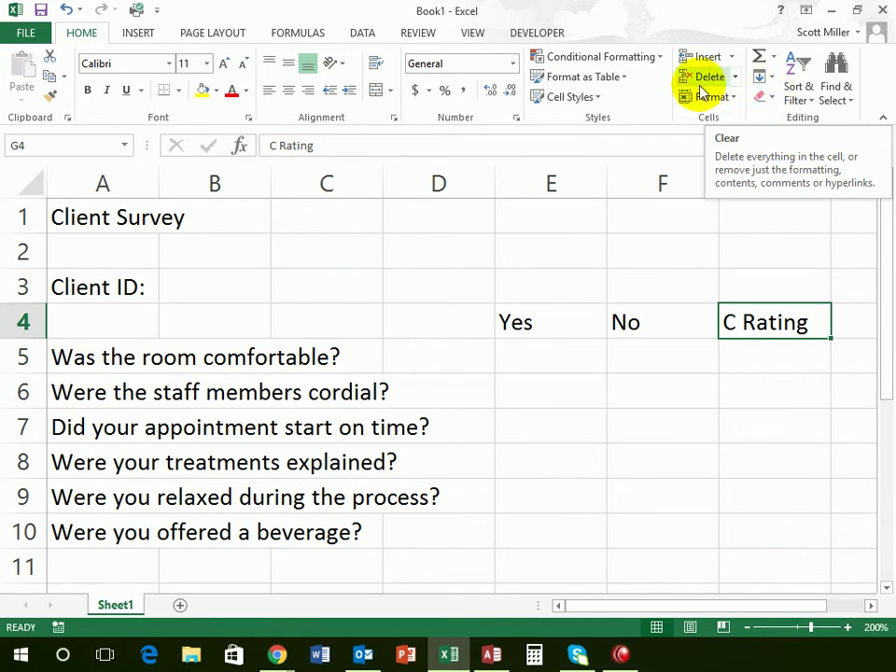
click(769, 99)
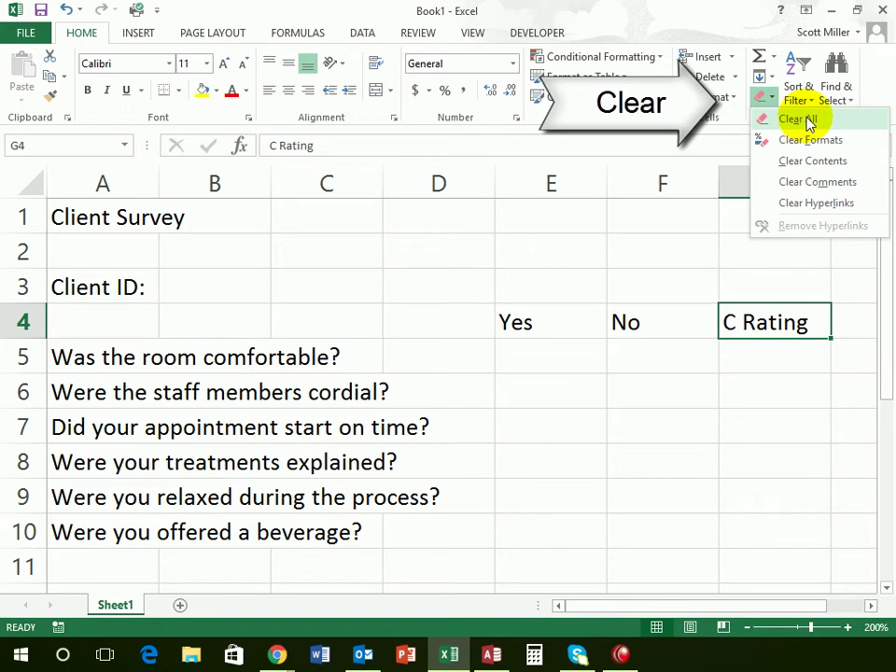
click(795, 119)
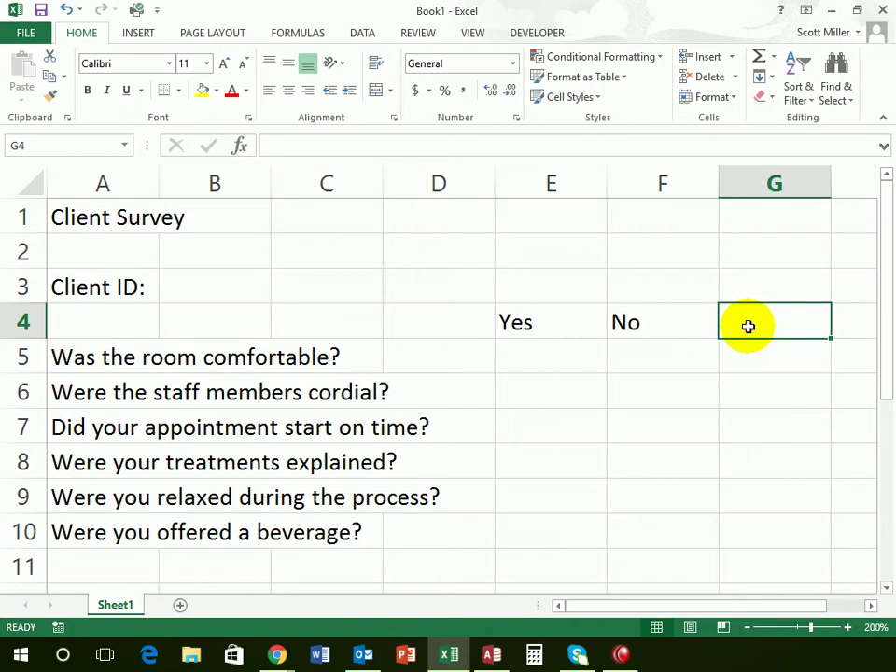
Step: Make the "Yes" and "No" headings in cells E4:F4 bold
drag(529, 329, 631, 330)
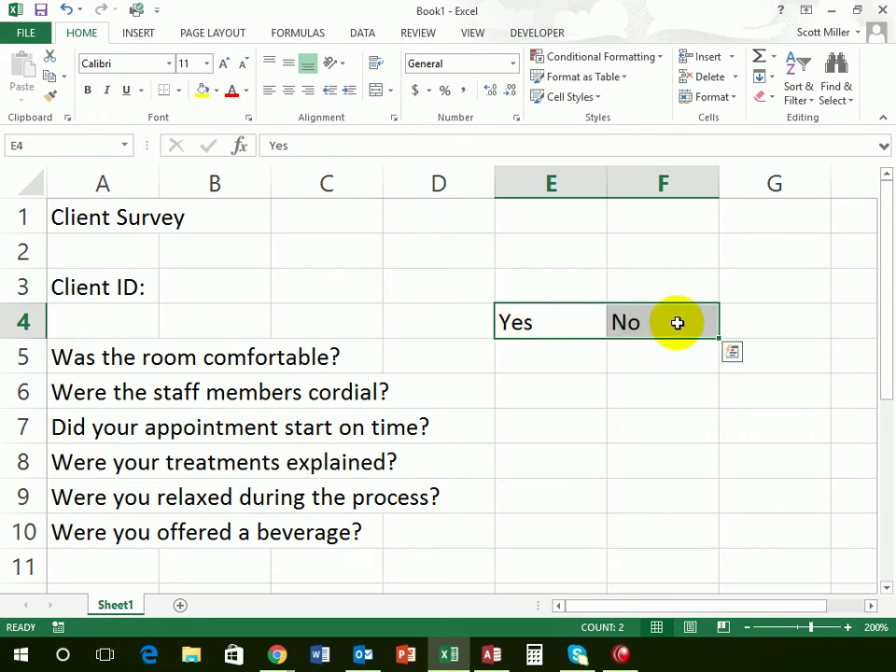
click(86, 91)
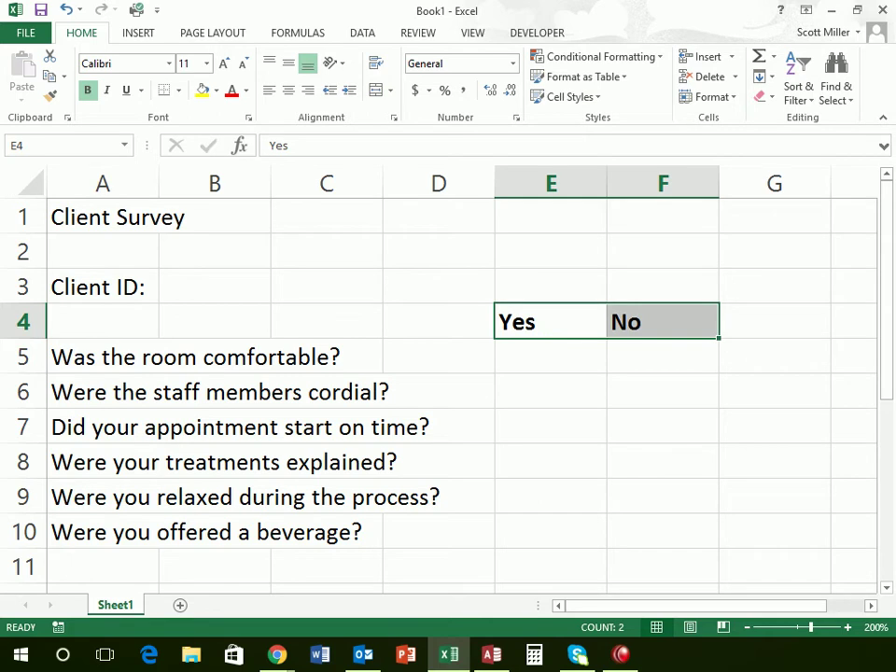
key(alt+w)
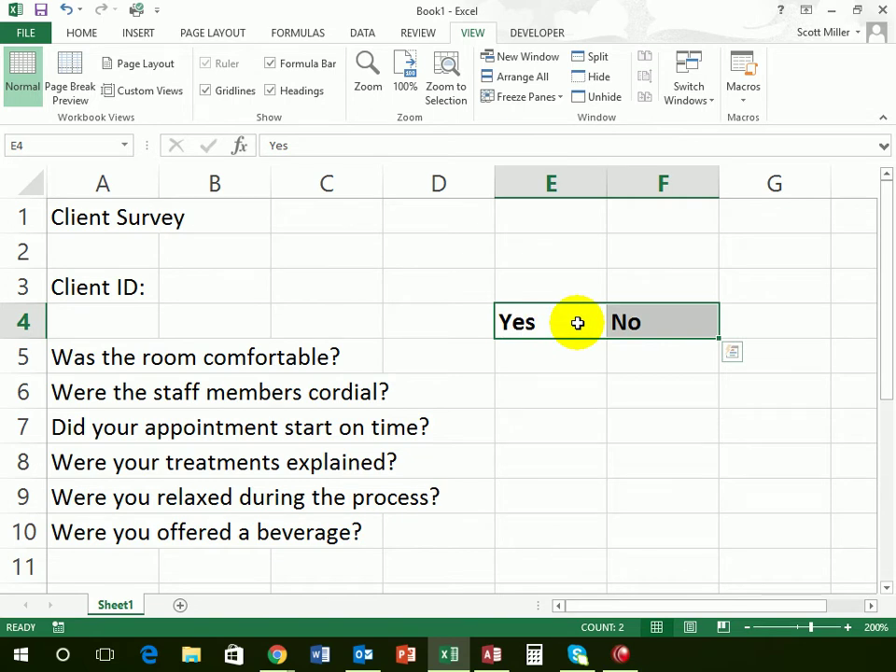
click(87, 37)
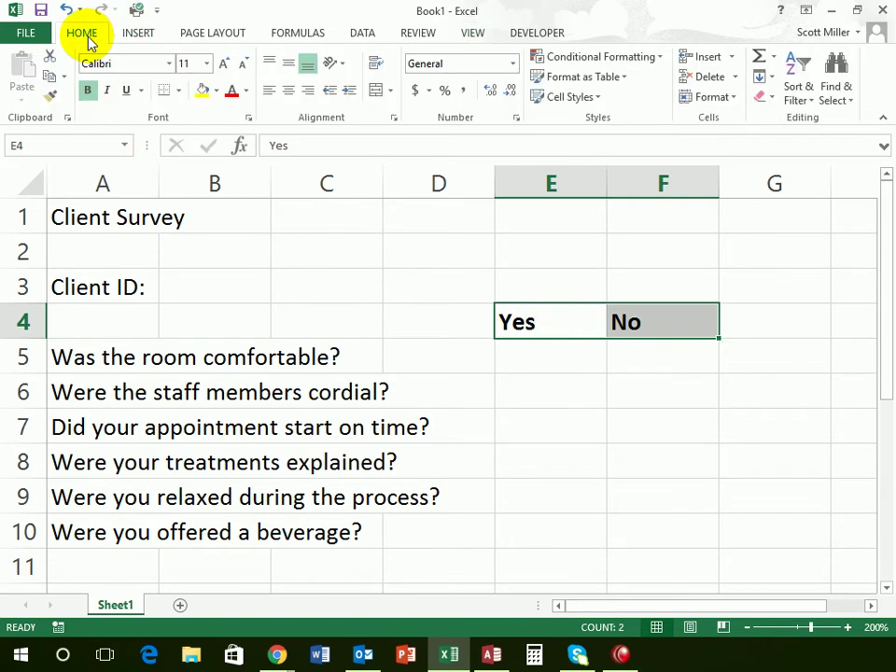
Step: Insert a page header on the worksheet and open it for editing
click(139, 33)
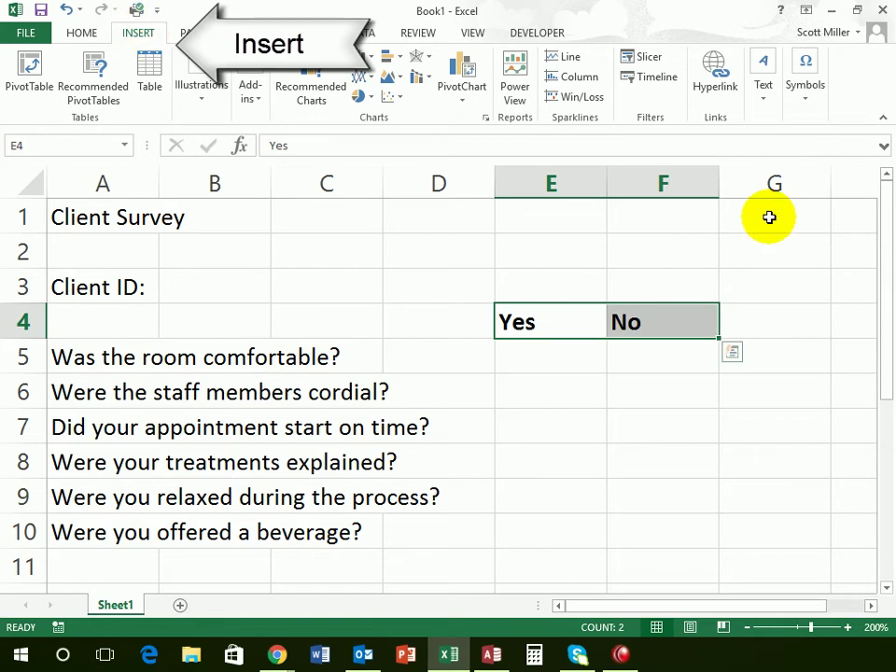
click(764, 94)
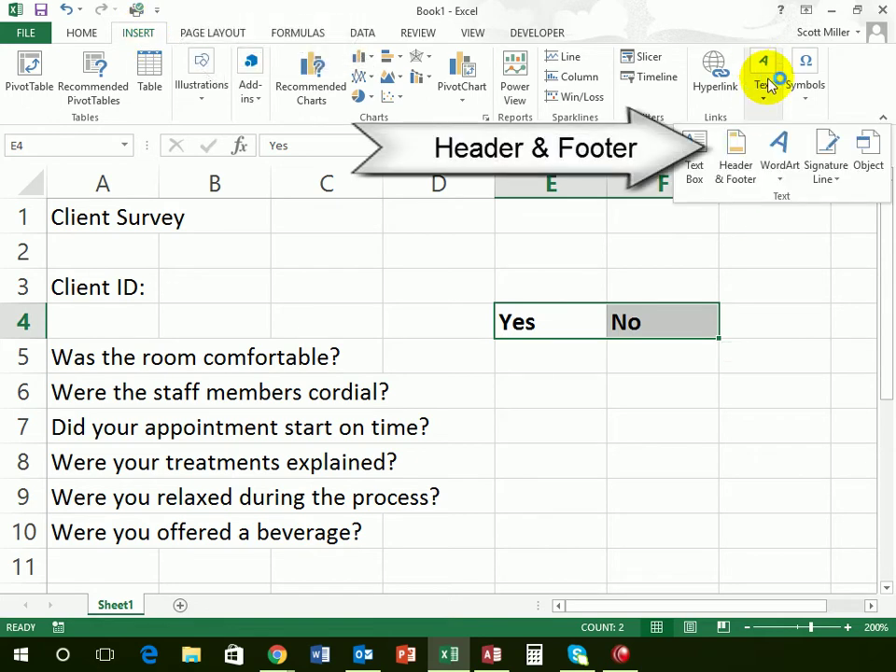
click(738, 160)
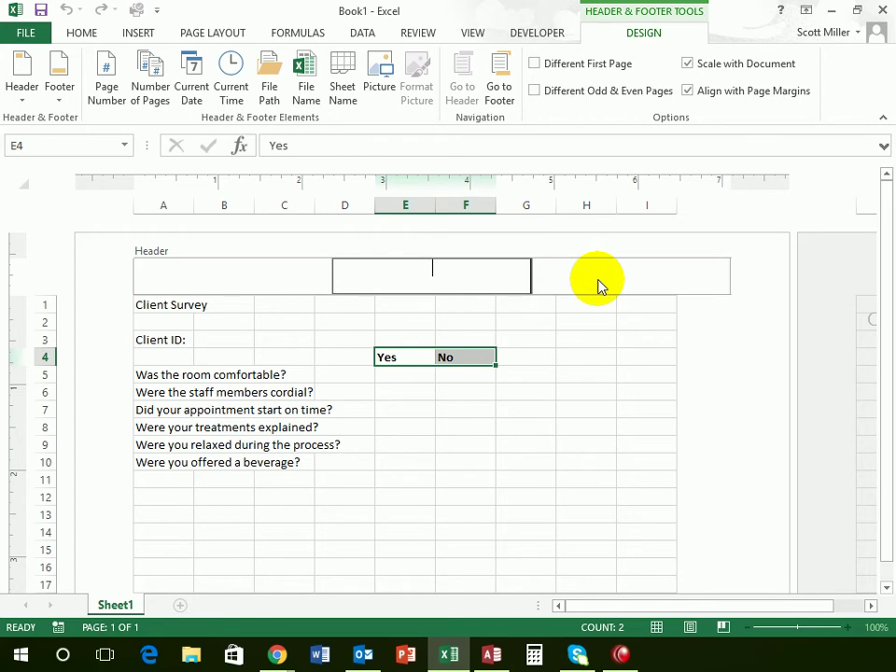
Step: Examine the left, center and right sections of the page header
click(191, 272)
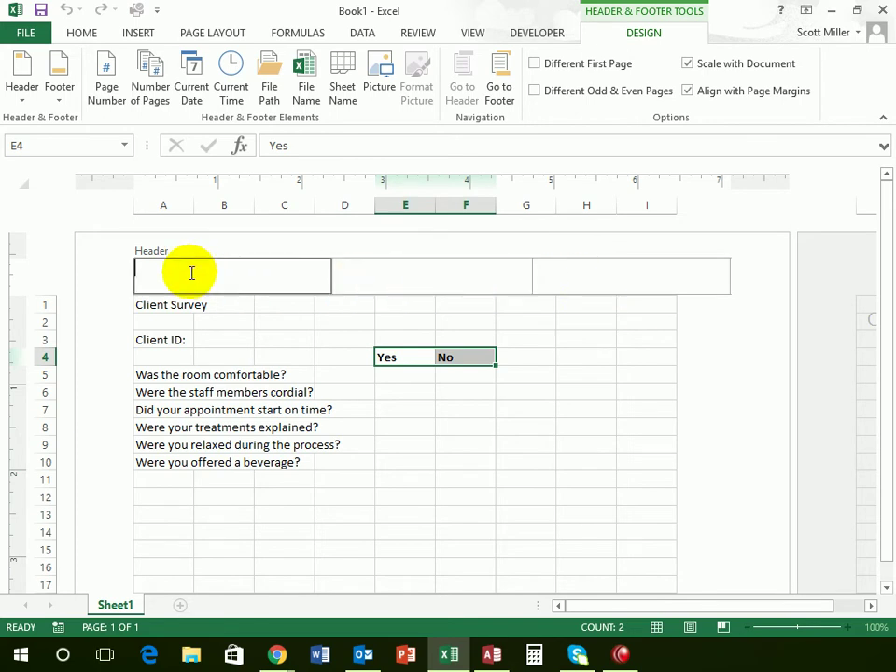
click(425, 274)
click(607, 271)
click(259, 274)
click(411, 280)
click(634, 273)
click(240, 275)
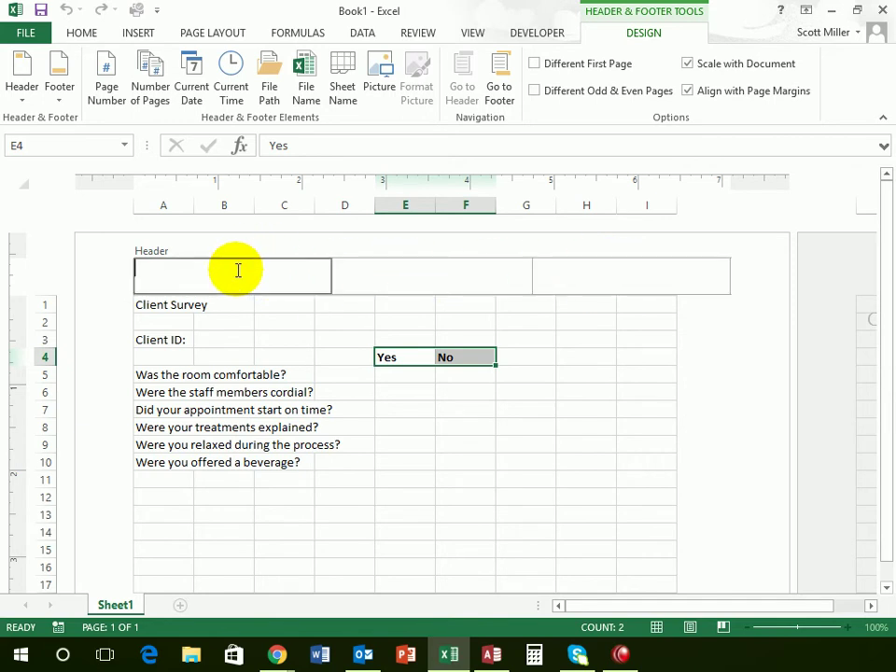
click(418, 277)
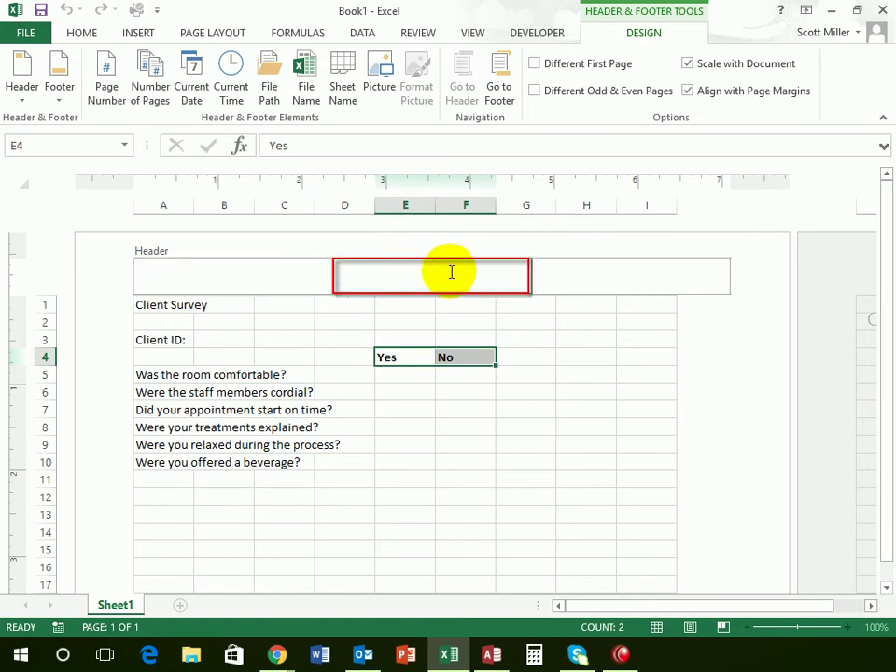
click(706, 266)
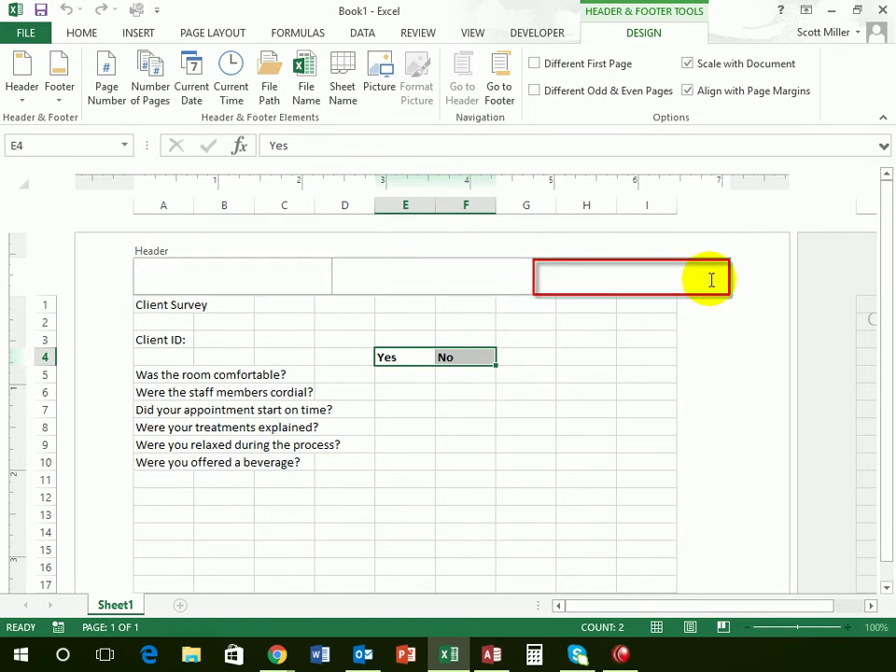
Step: Enter the author's full name in the header's center section and add the current date to its right section
click(434, 276)
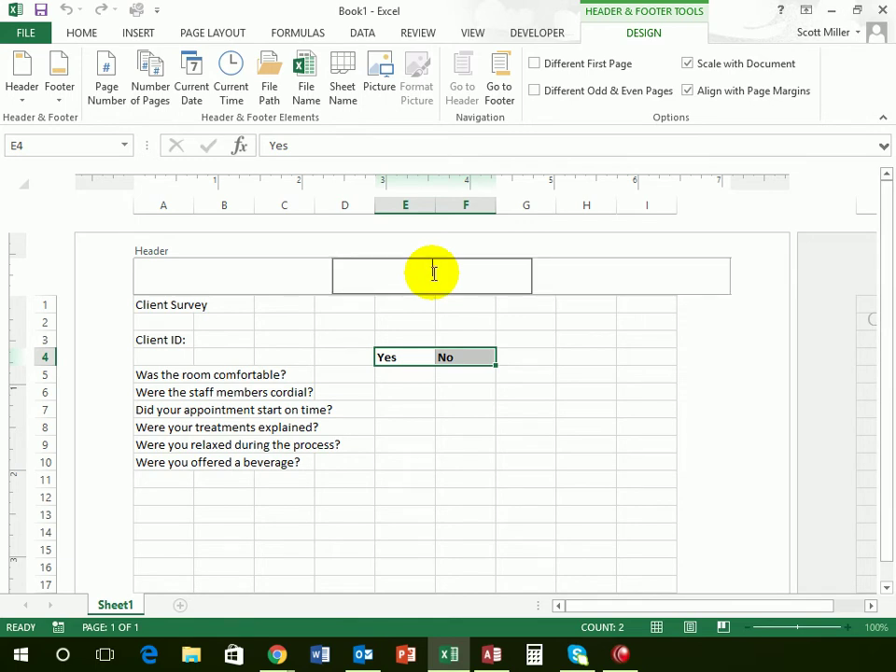
text(Scott Miller)
click(641, 272)
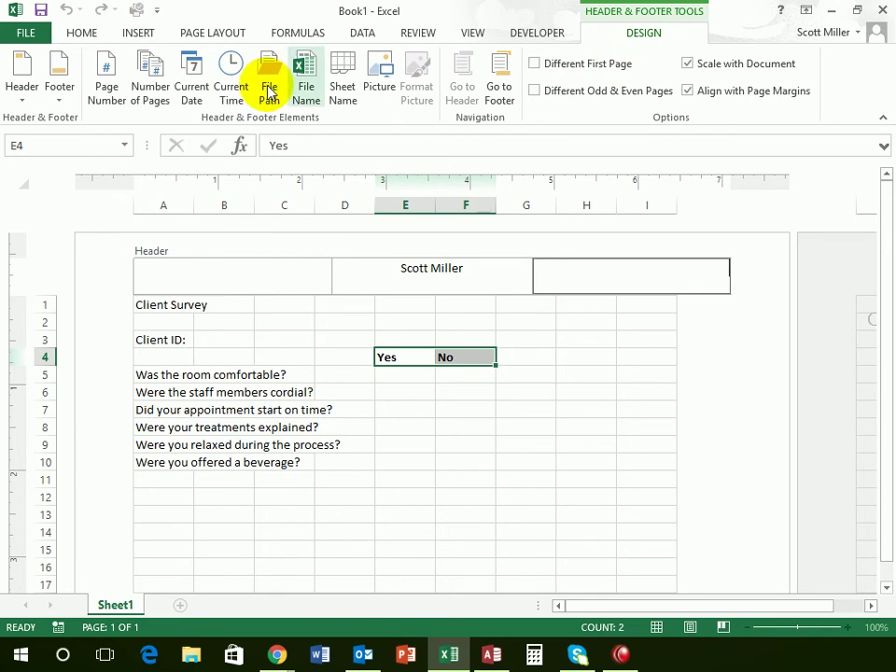
click(191, 86)
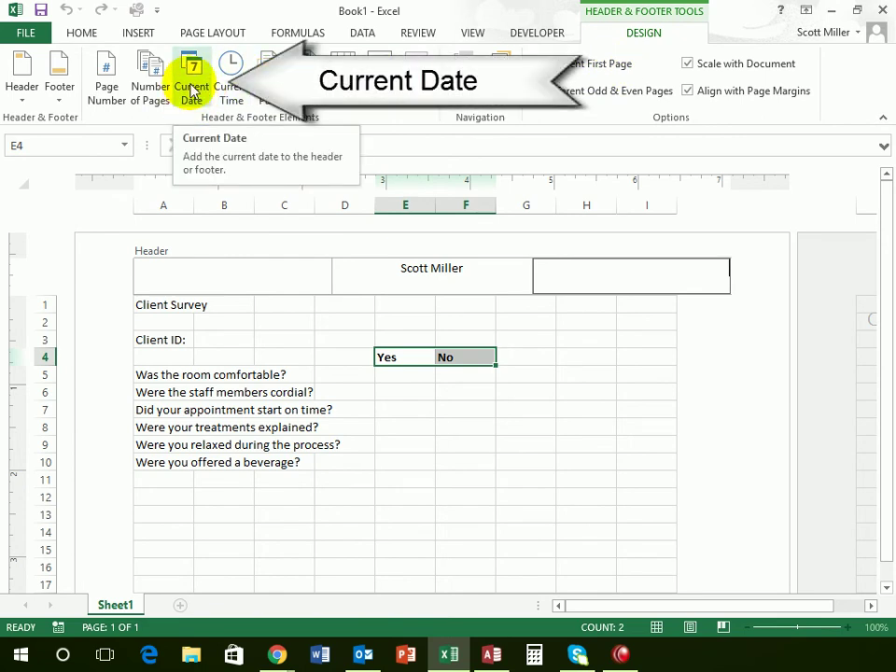
Step: Insert the current date code in the header's right section and return to the worksheet cells
click(191, 86)
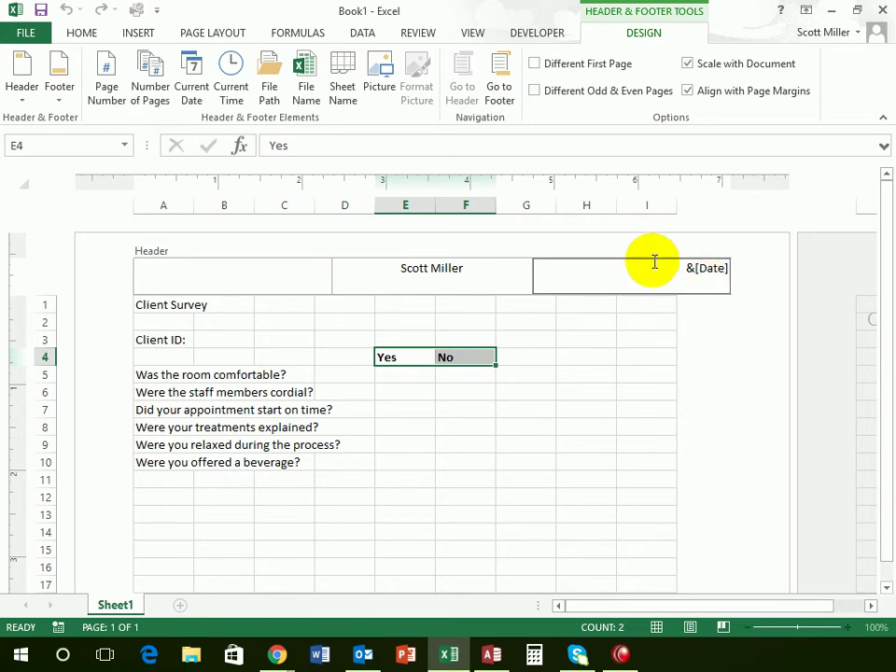
click(401, 399)
click(402, 409)
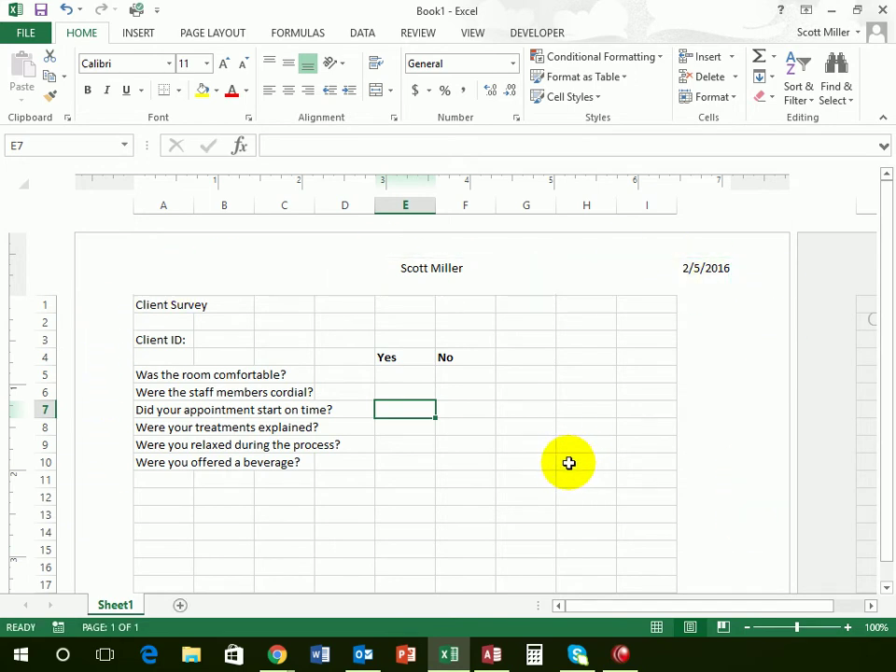
Step: Switch the survey worksheet from Page Layout to Normal view
click(474, 35)
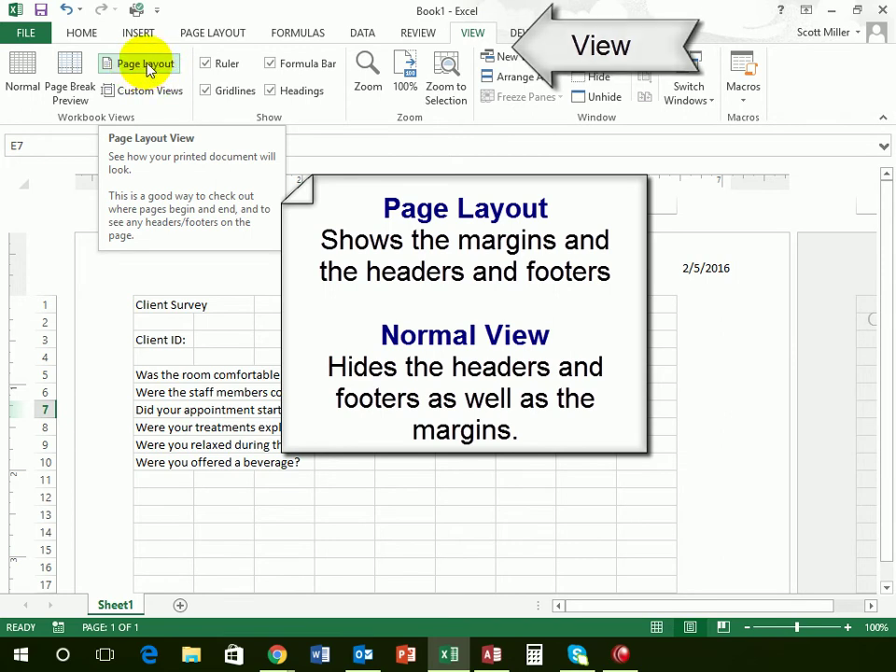
click(17, 80)
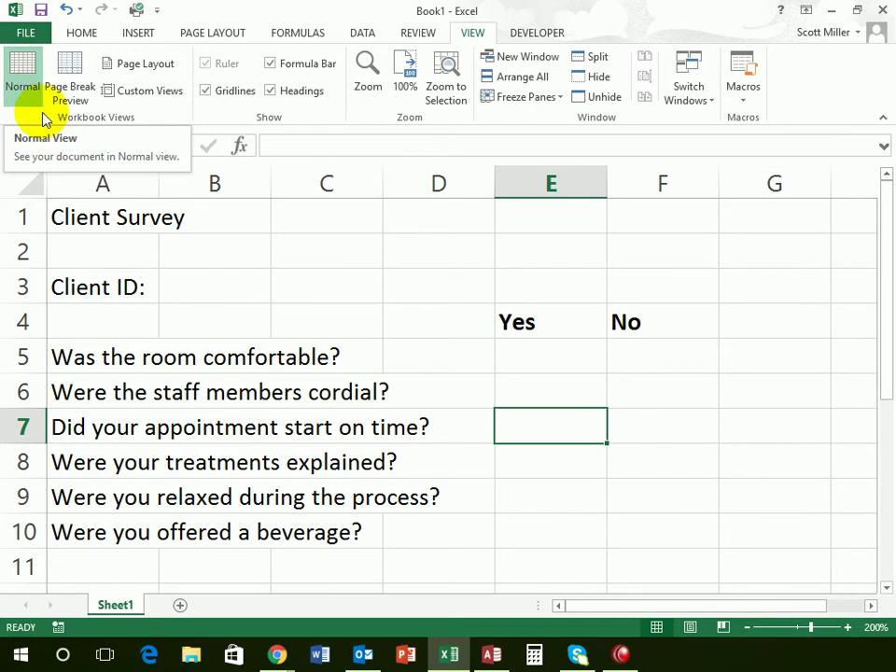
key(alt+Tab)
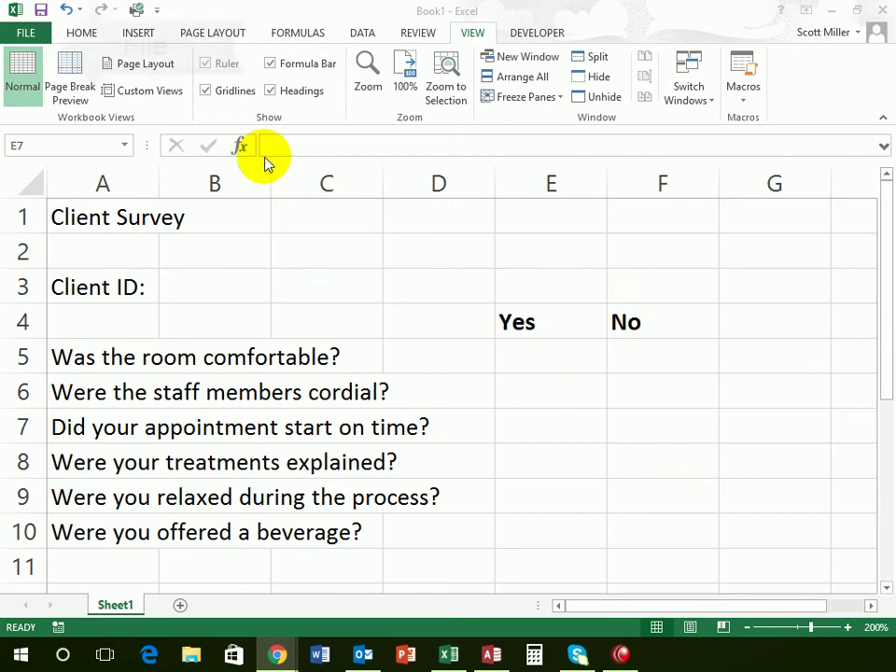
Step: Examine the print preview and print settings of the survey worksheet, then return to the sheet
click(28, 35)
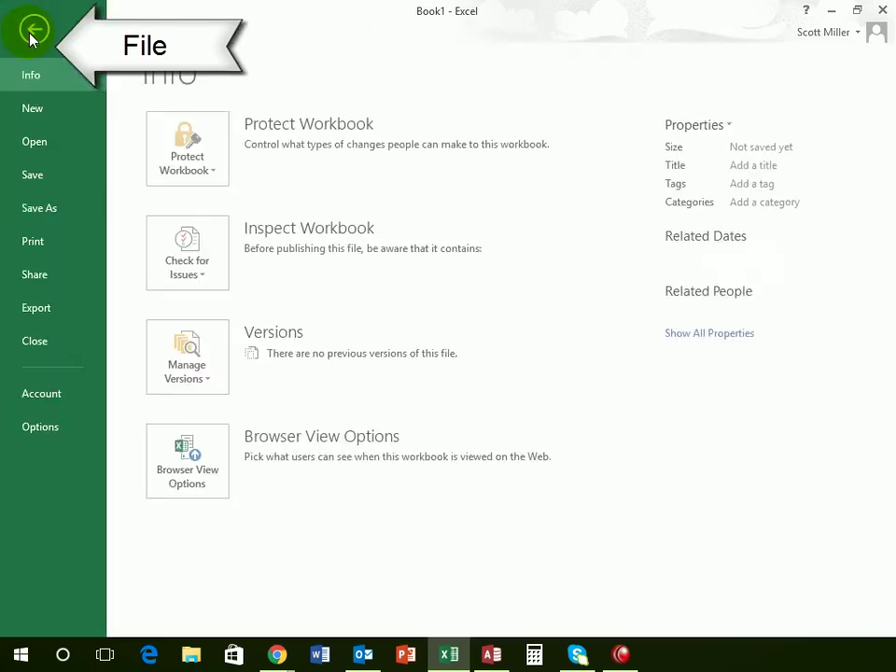
click(32, 250)
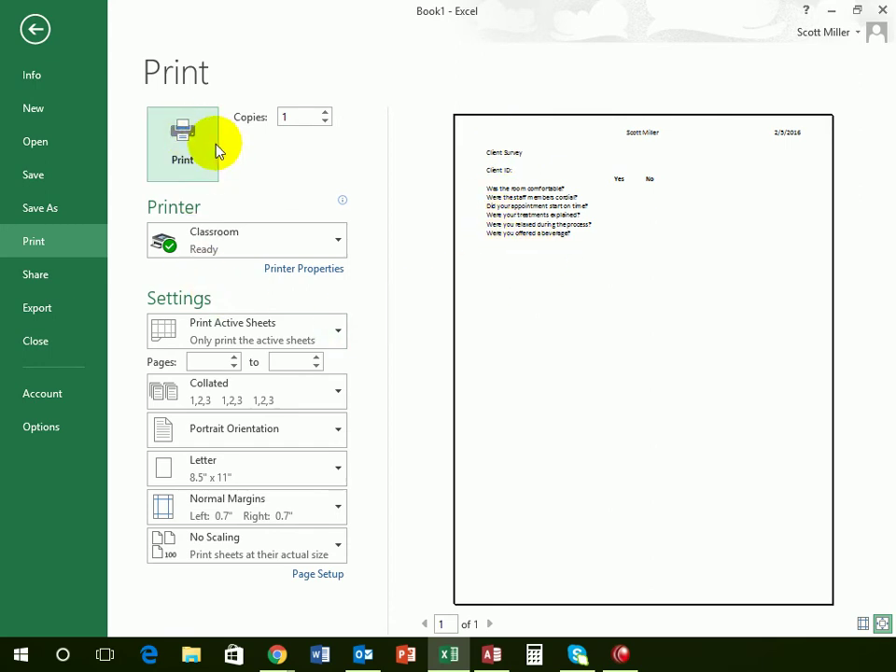
mouse_move(289, 243)
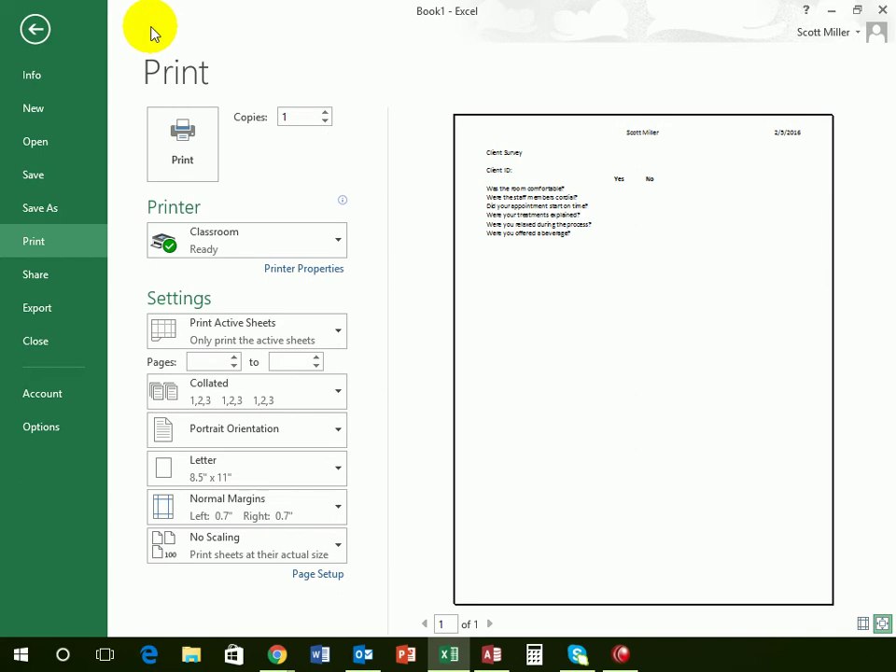
click(34, 32)
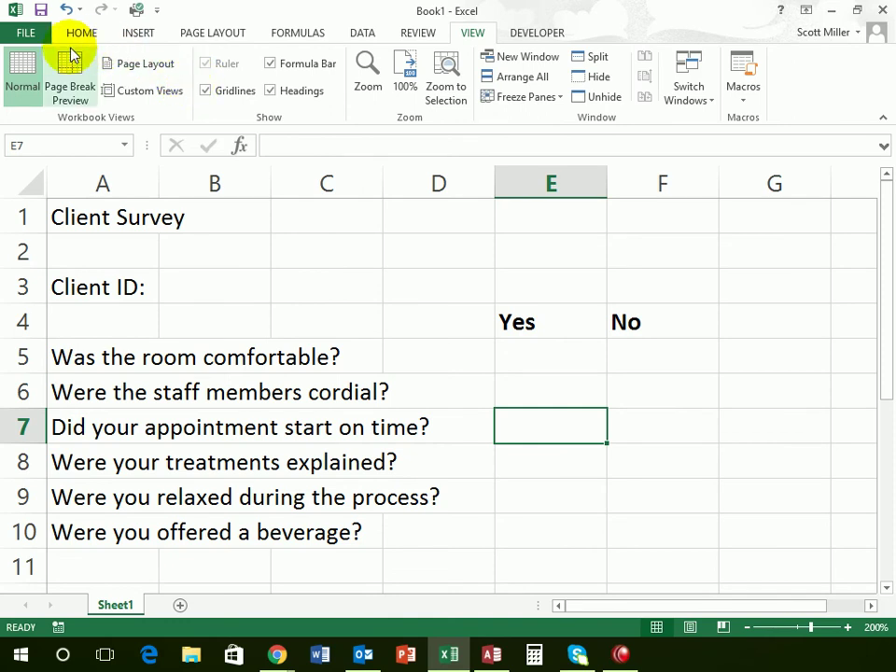
Step: Start saving the workbook under a new name in Documents and create a folder there named "February 8"
click(26, 34)
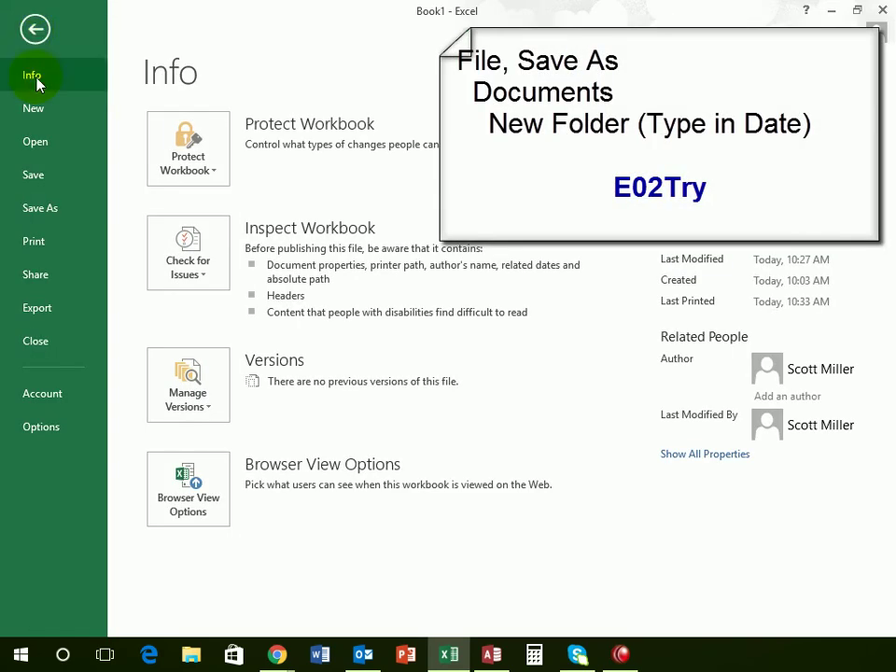
click(48, 215)
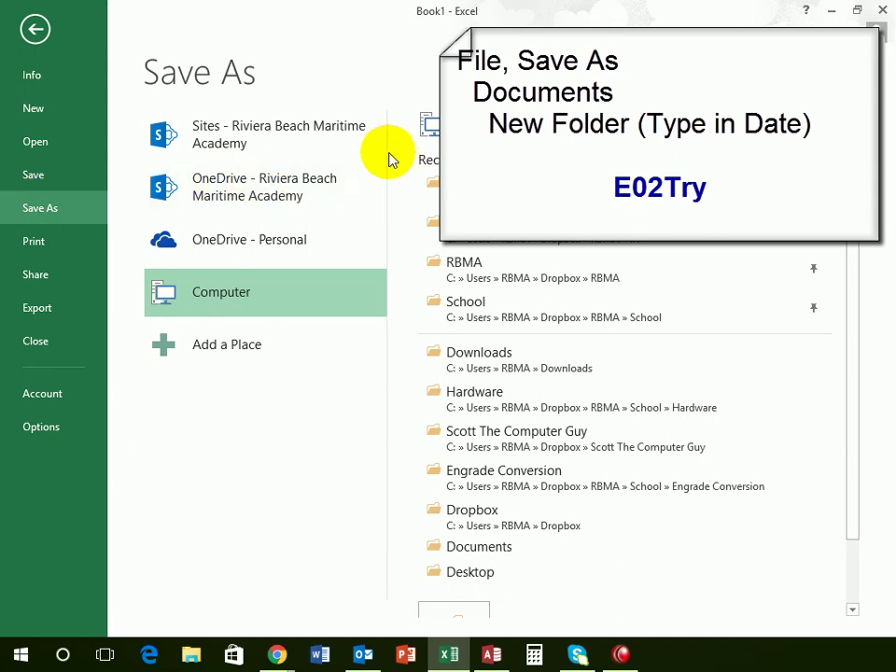
click(481, 548)
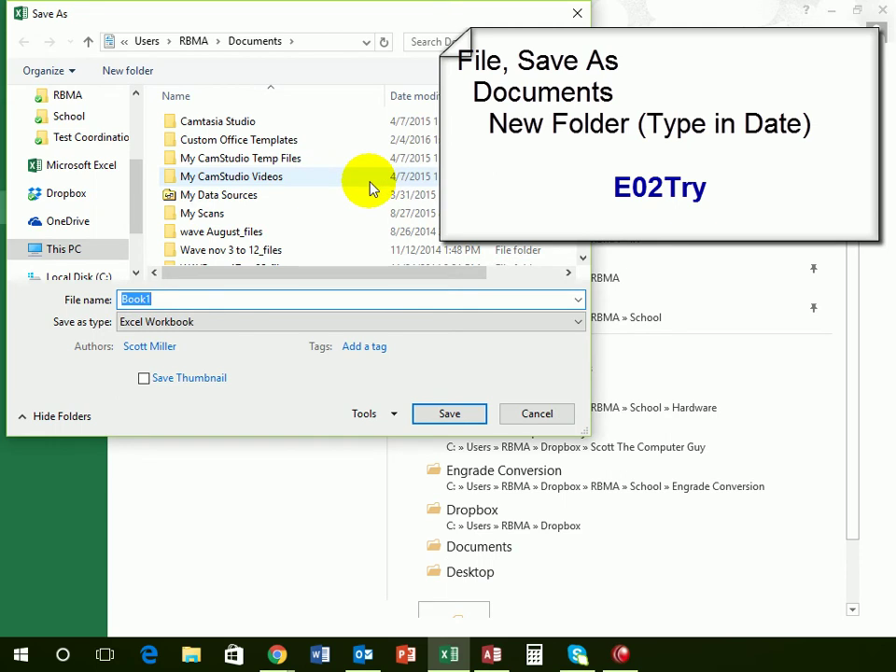
click(129, 73)
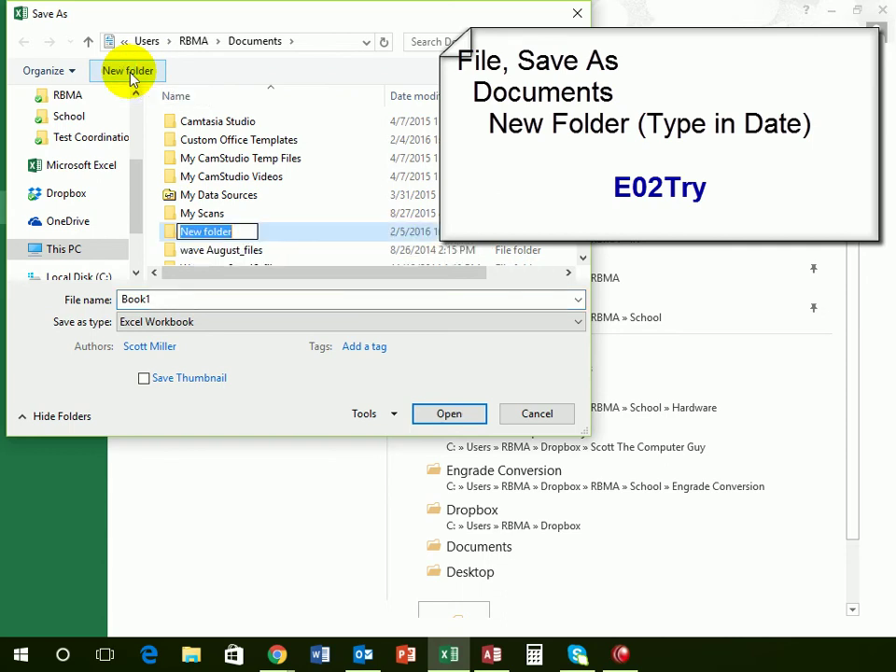
text(February )
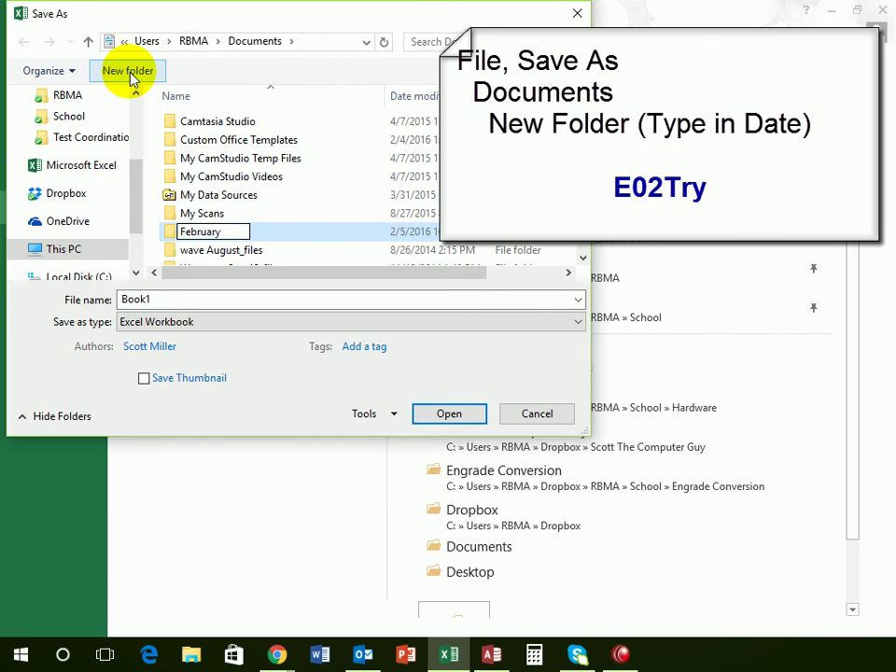
text(8)
key(Return)
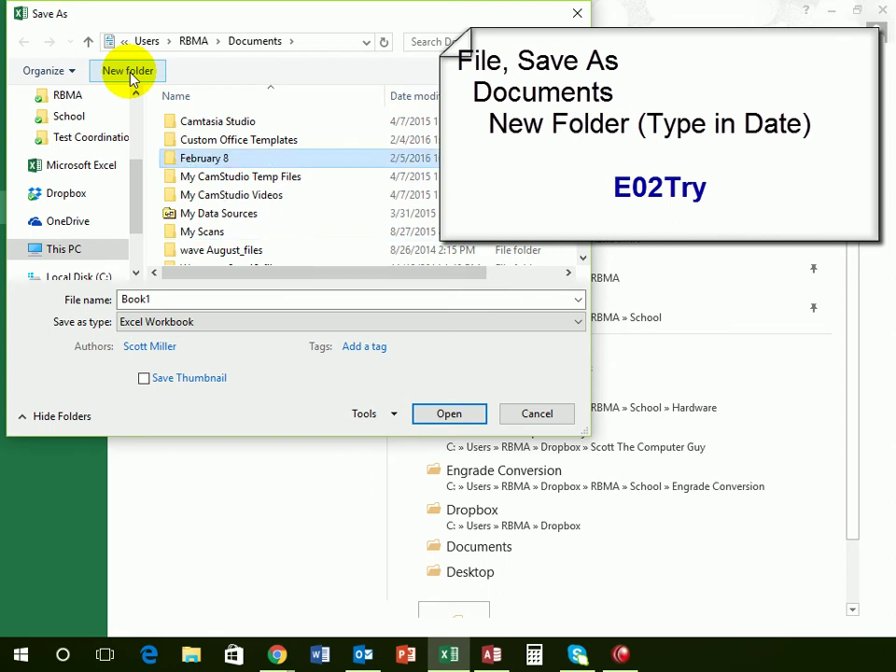
Step: Save the workbook as E02Try inside the February 8 folder
double_click(188, 161)
double_click(165, 299)
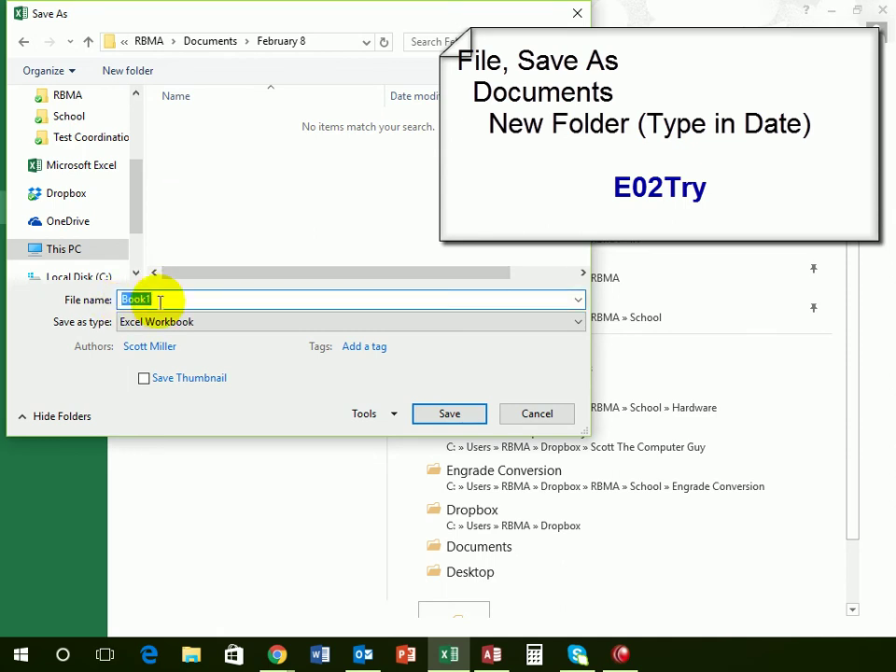
text(Try)
key(BackSpace)
key(BackSpace)
key(BackSpace)
text(E)
text(0)
text(2Try)
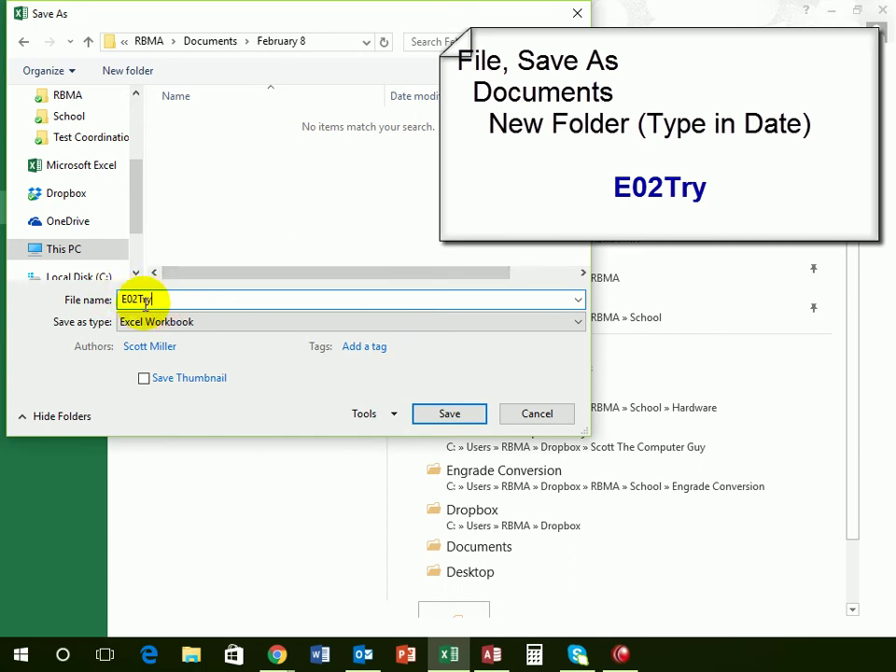
click(450, 415)
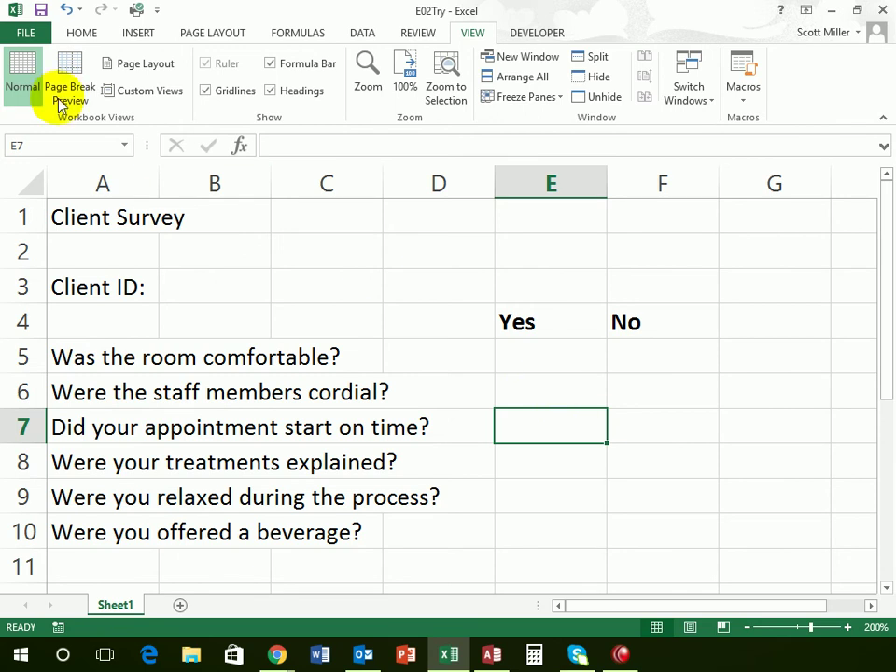
Step: Close the E02Try workbook and exit Excel
click(26, 32)
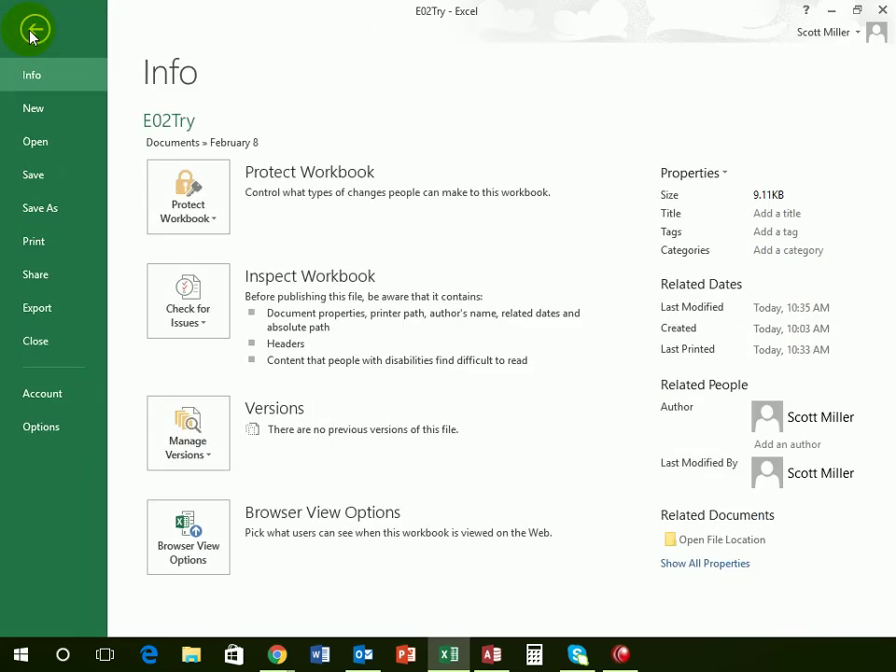
click(35, 352)
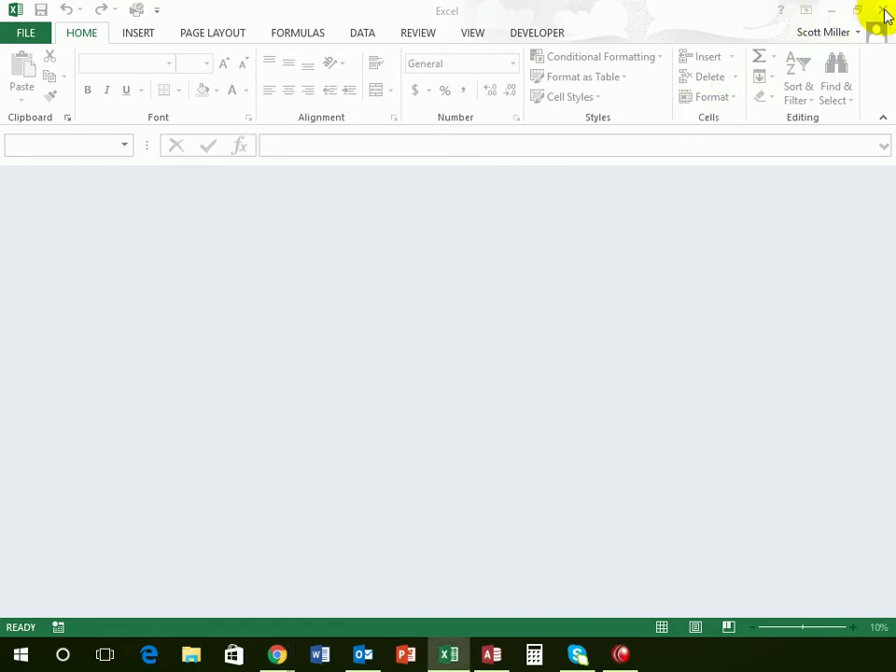
click(882, 13)
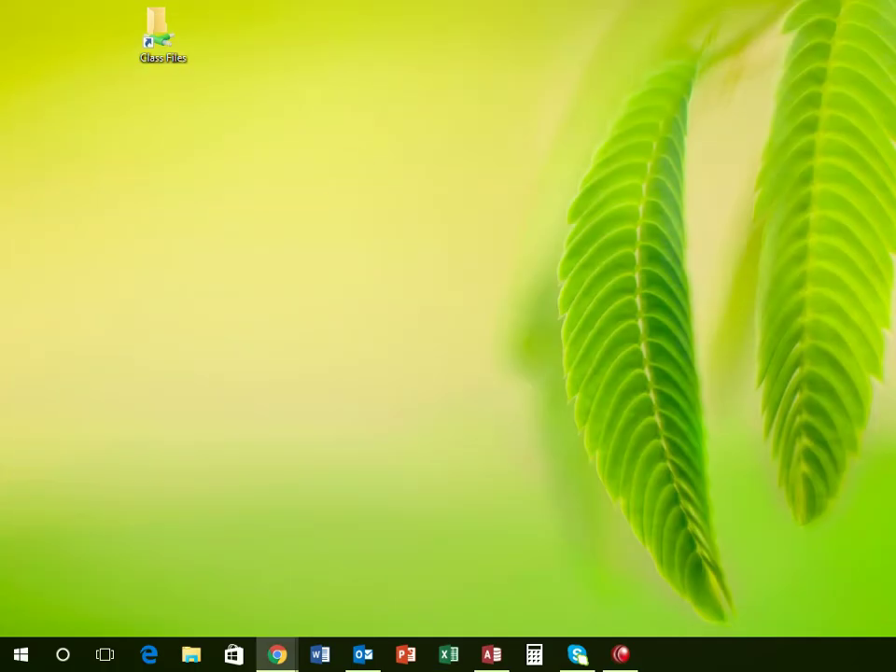
Step: Switch to the Pearson eText in Chrome, view page 363 for the next exercise, and minimize the browser
drag(0, 37, 444, 51)
double_click(445, 50)
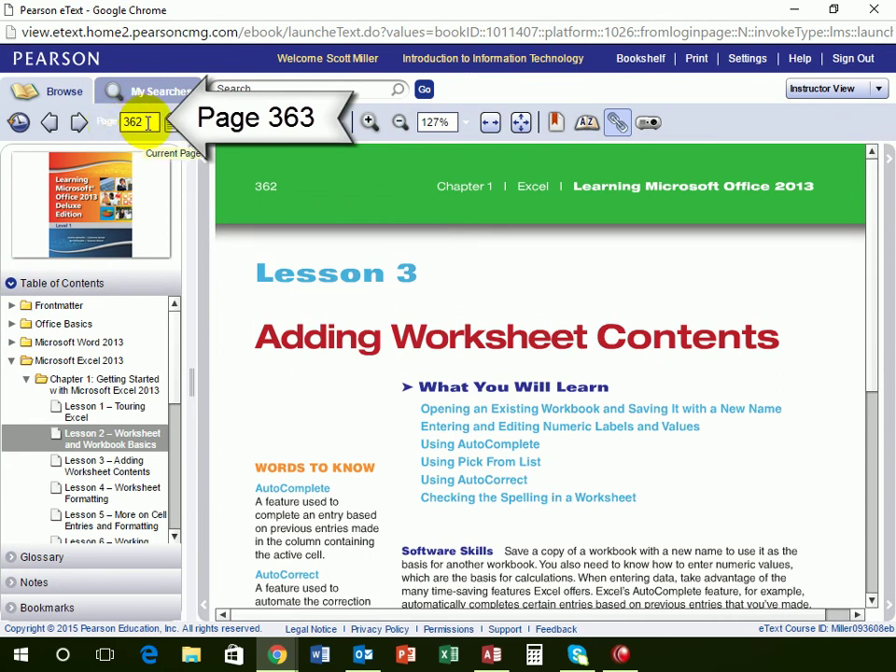
click(146, 123)
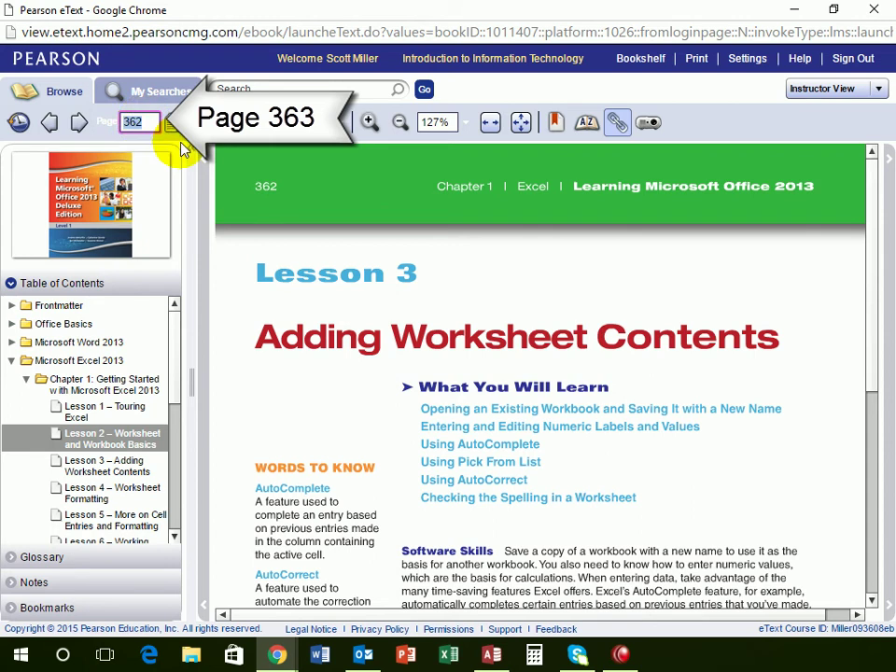
text(363)
key(Return)
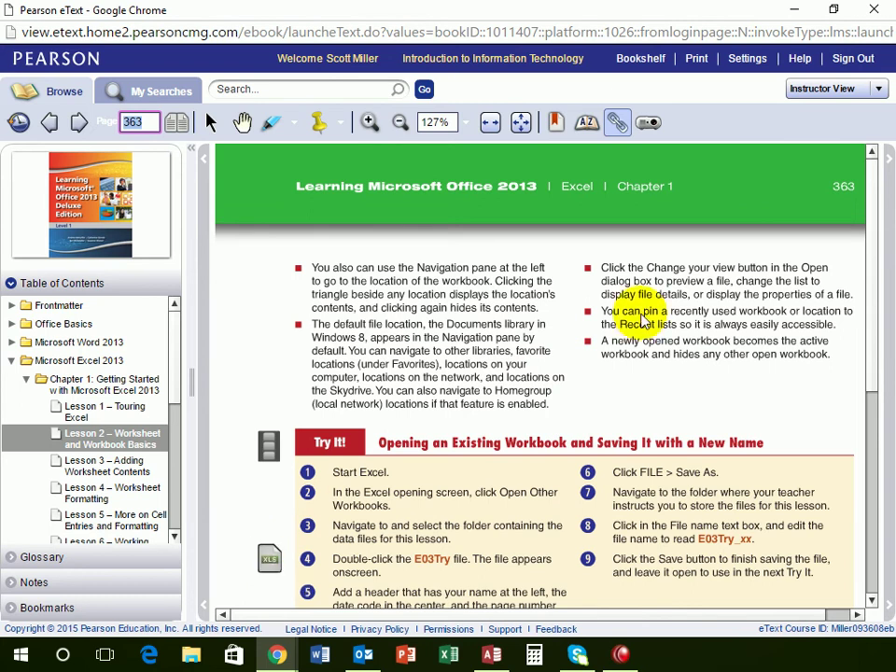
click(795, 14)
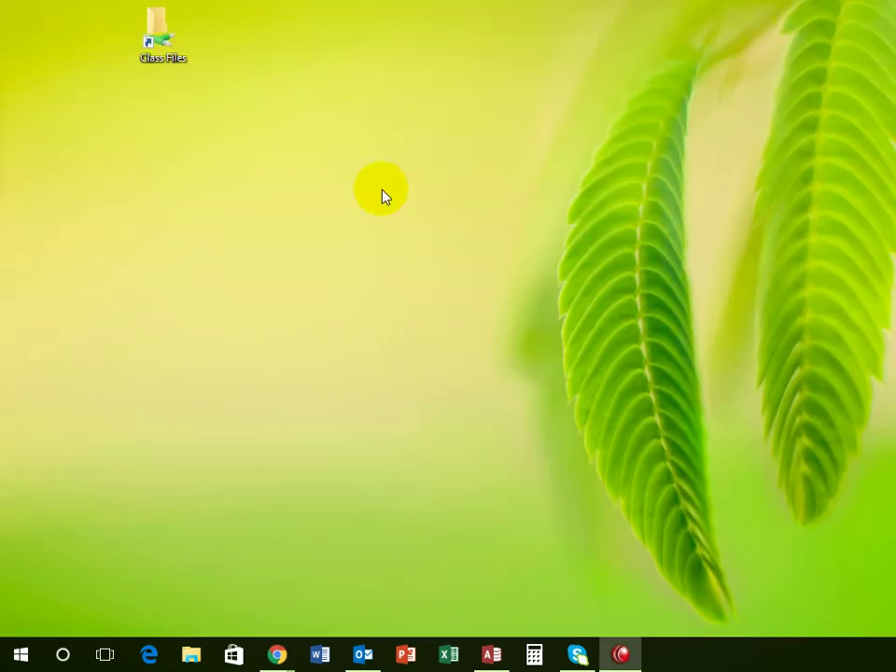
Step: Open the E03Try workbook from the desktop's Class Files shortcut, in the IIT > Excel > Chapter1 folder
drag(166, 60, 158, 145)
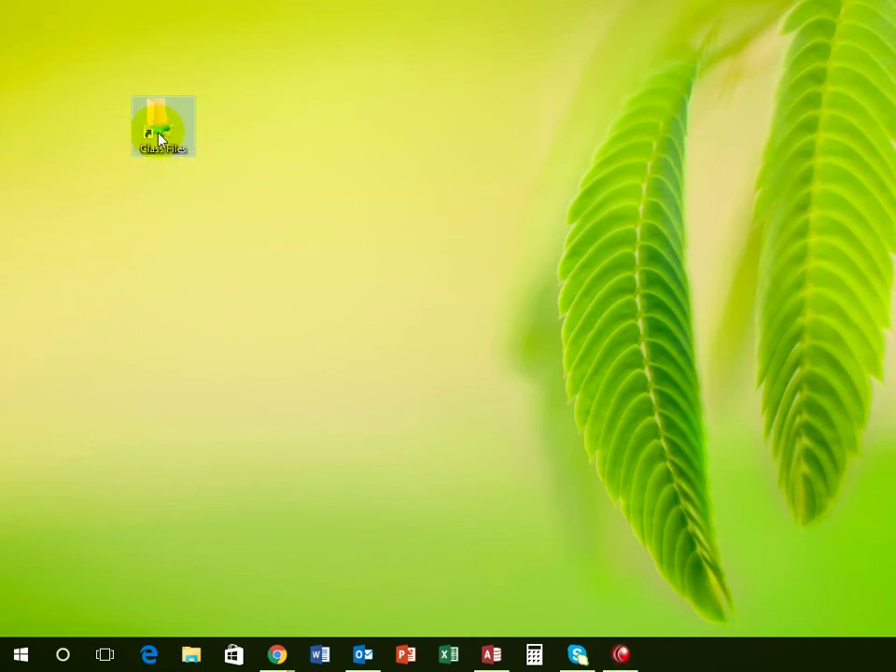
double_click(159, 138)
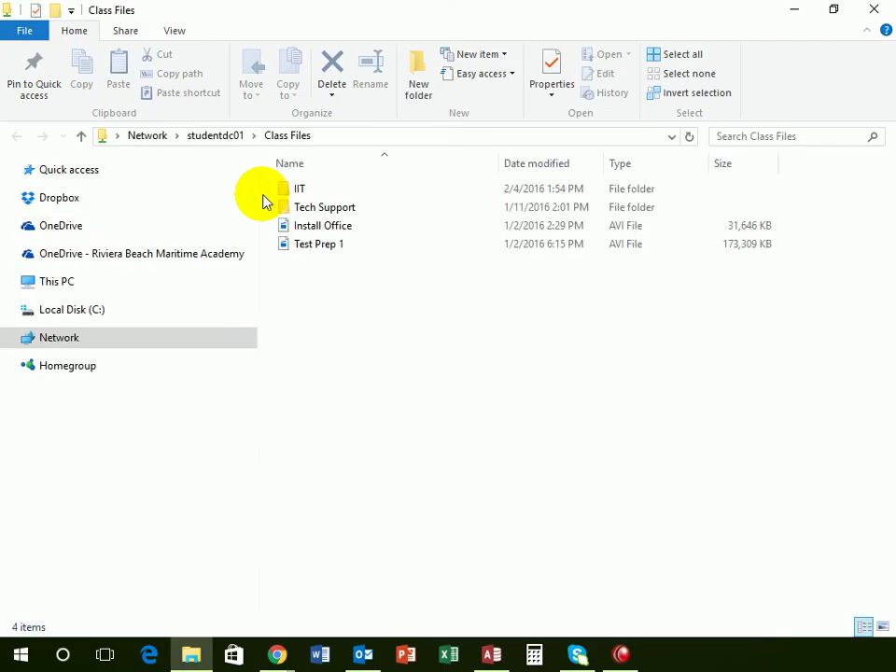
double_click(297, 189)
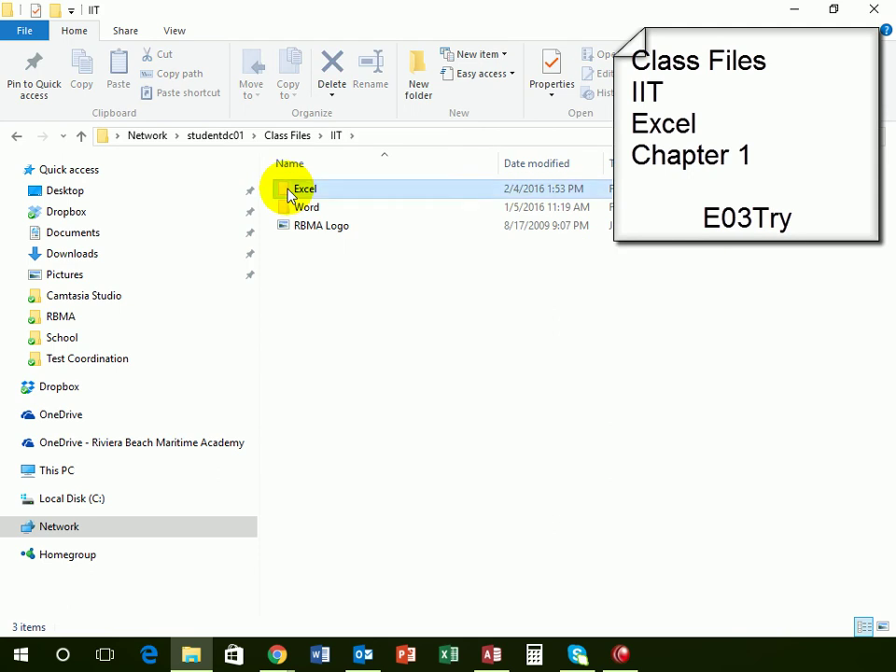
double_click(296, 189)
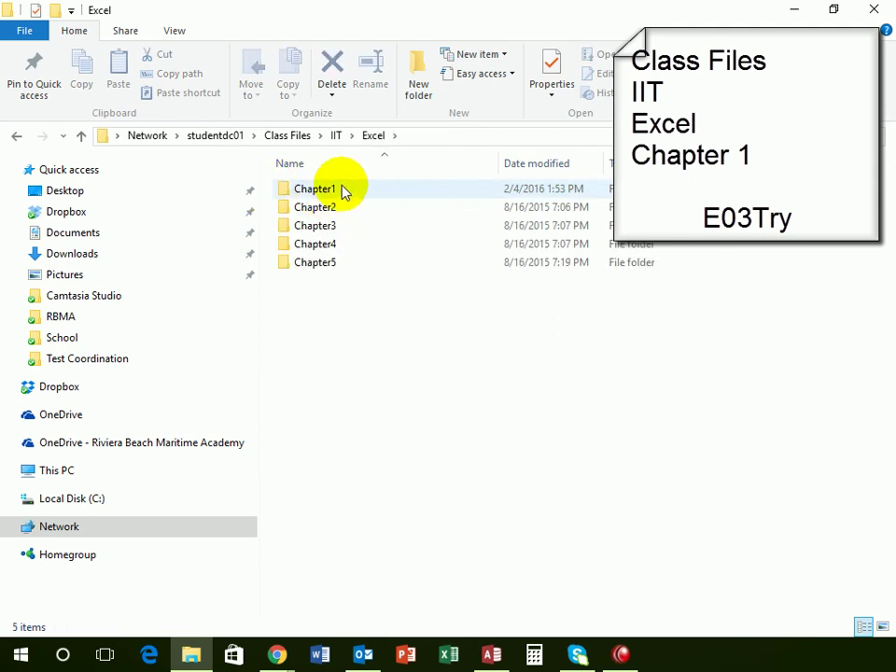
double_click(308, 191)
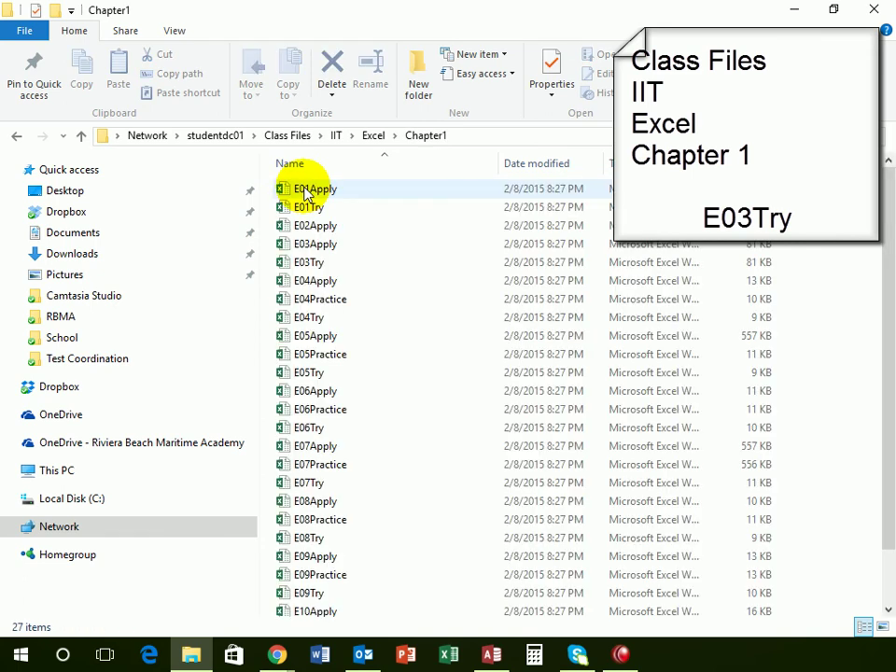
double_click(305, 265)
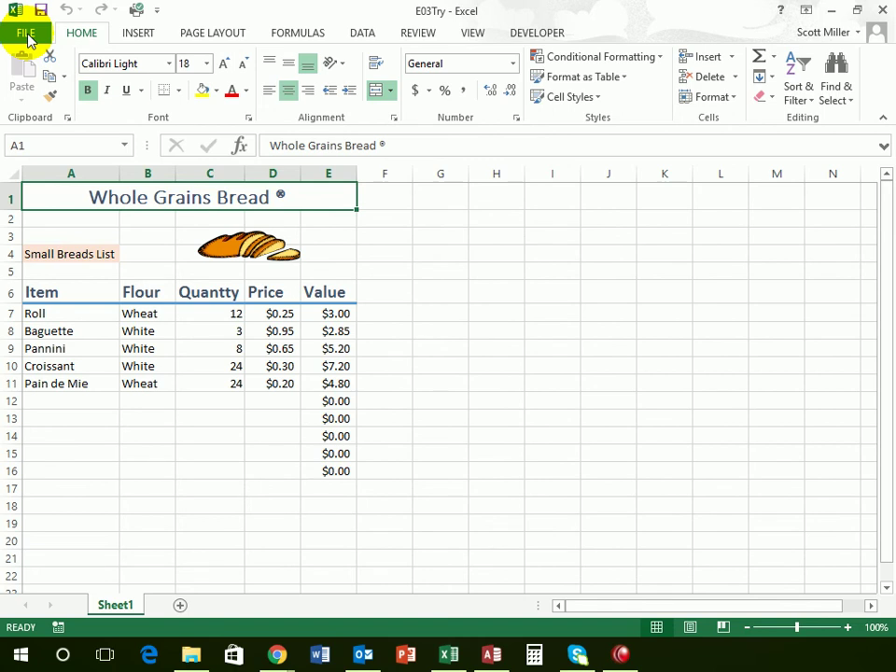
Step: Save a copy of the workbook as E03Try-sm in the February 8 folder
click(26, 34)
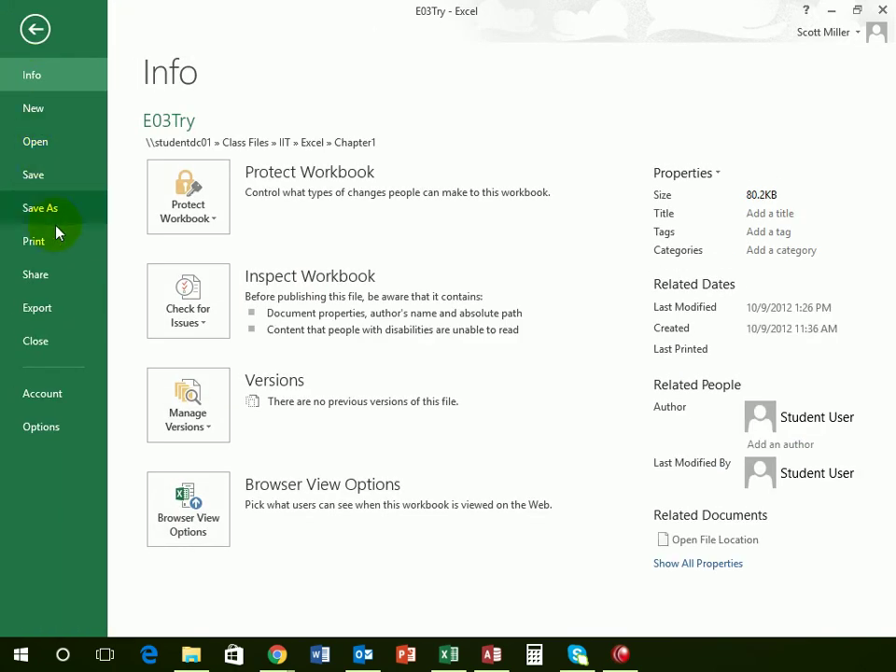
click(45, 217)
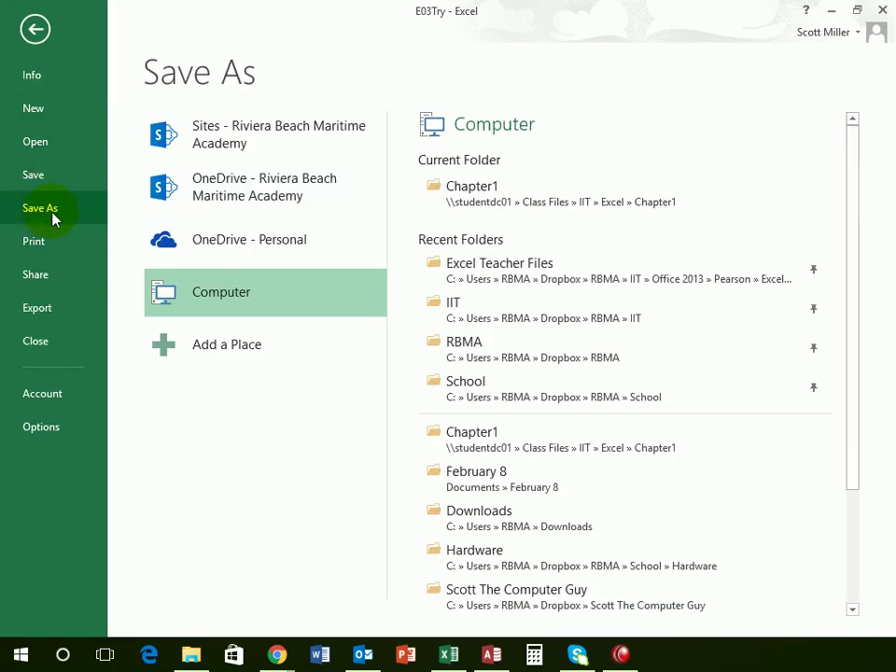
click(470, 480)
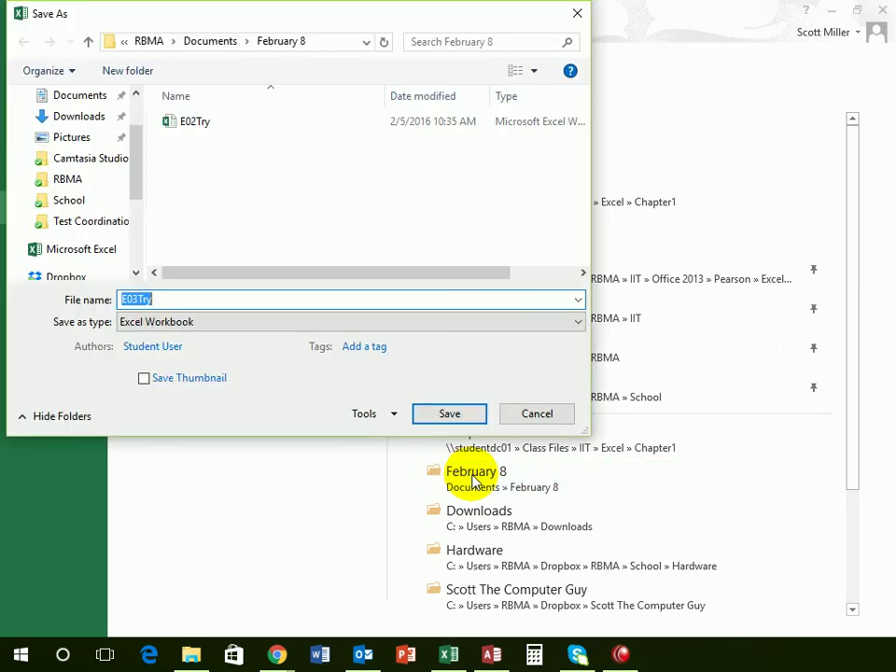
click(174, 298)
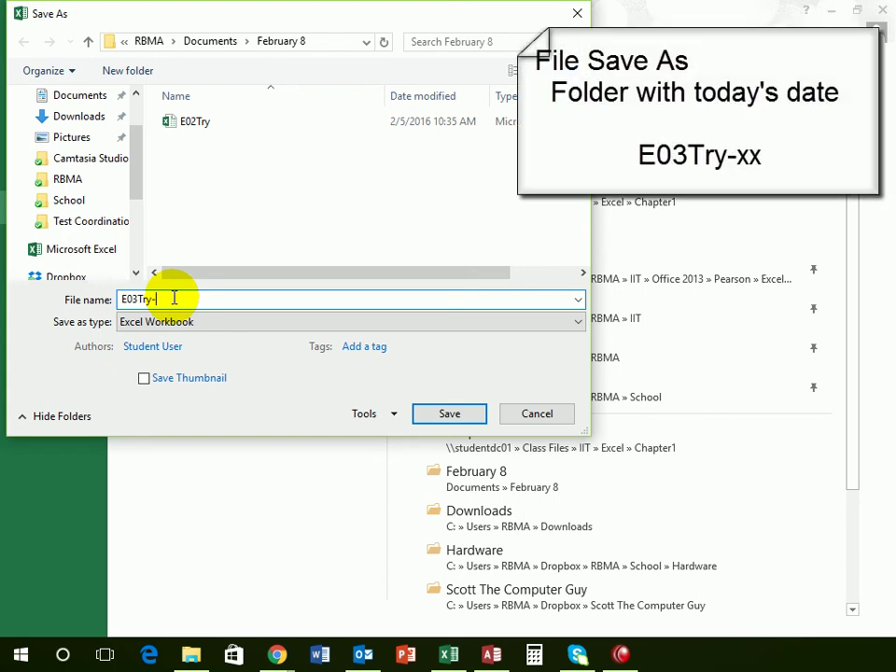
text(-sm)
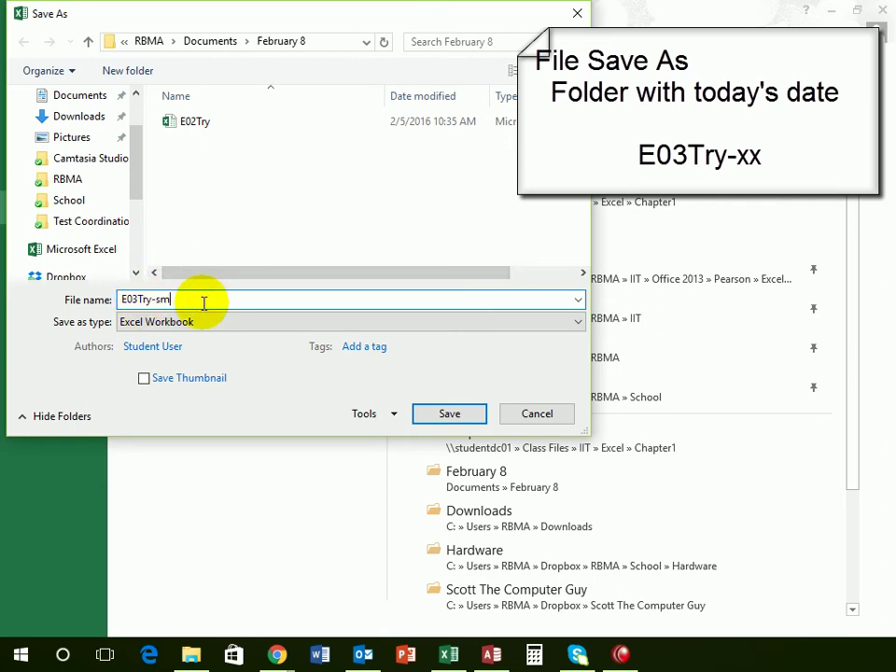
click(452, 415)
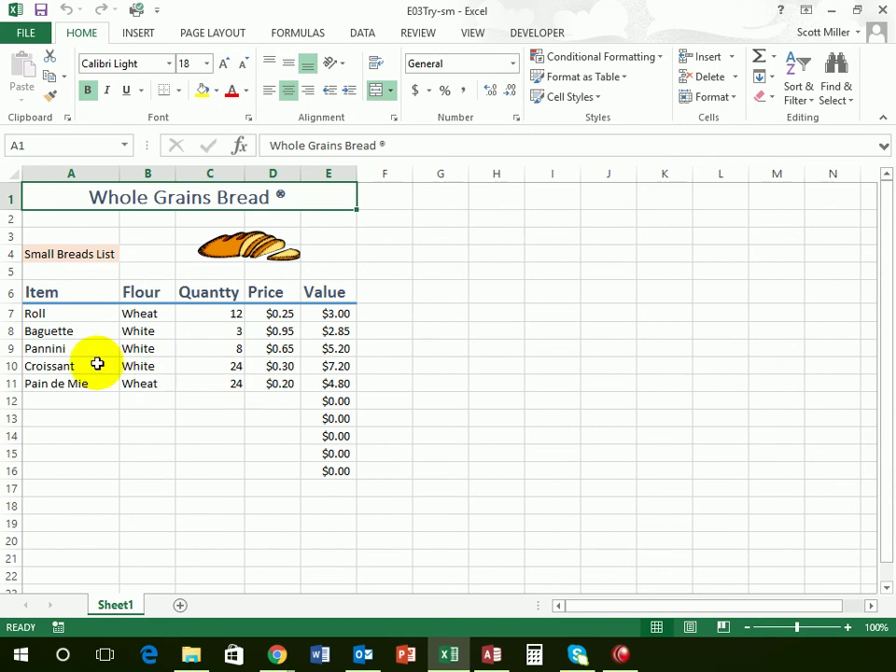
Step: Fill in row 12 of the breads list with item Roll, flour Spelt, quantity 8 and price .35
click(58, 403)
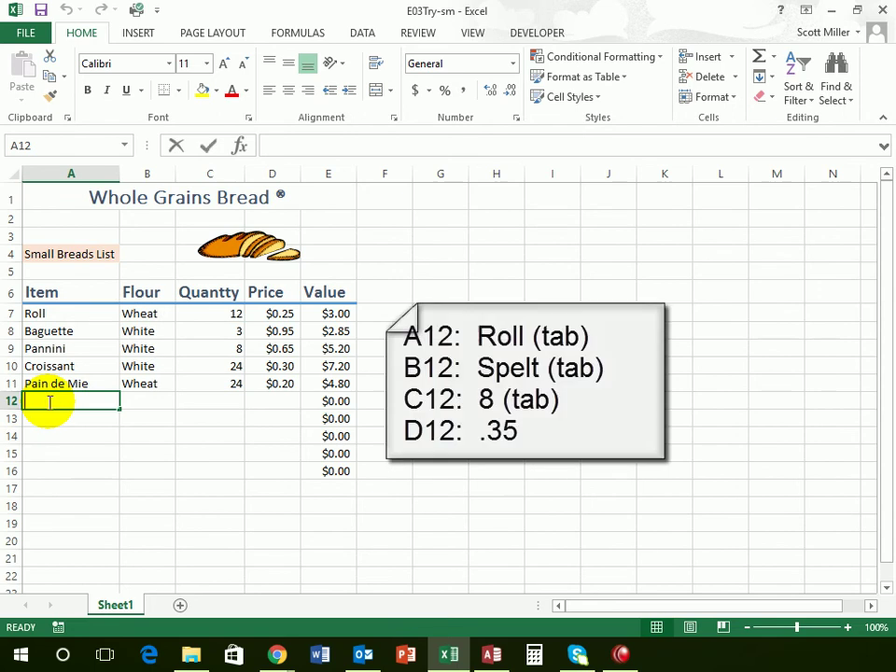
text(Roll)
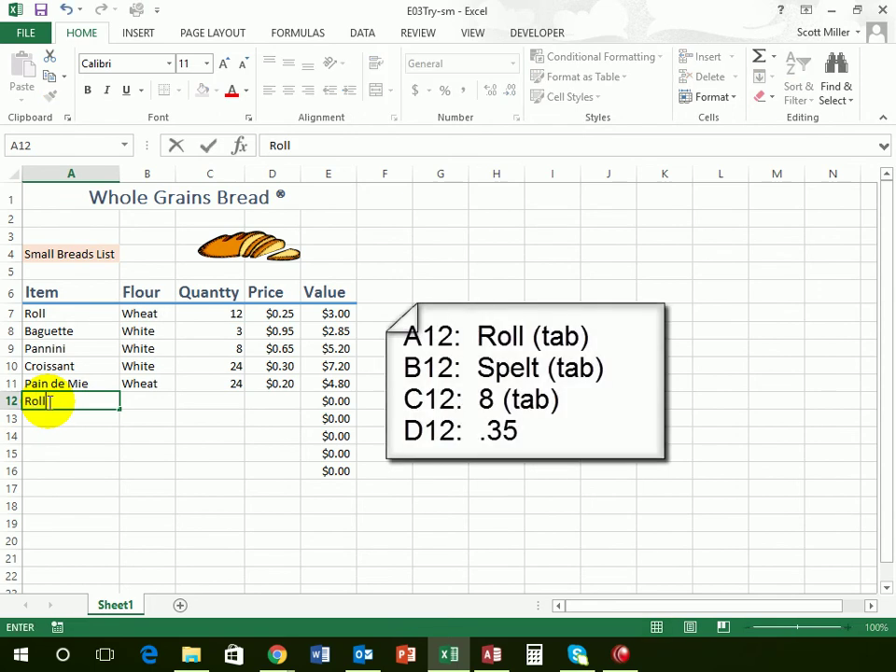
key(Tab)
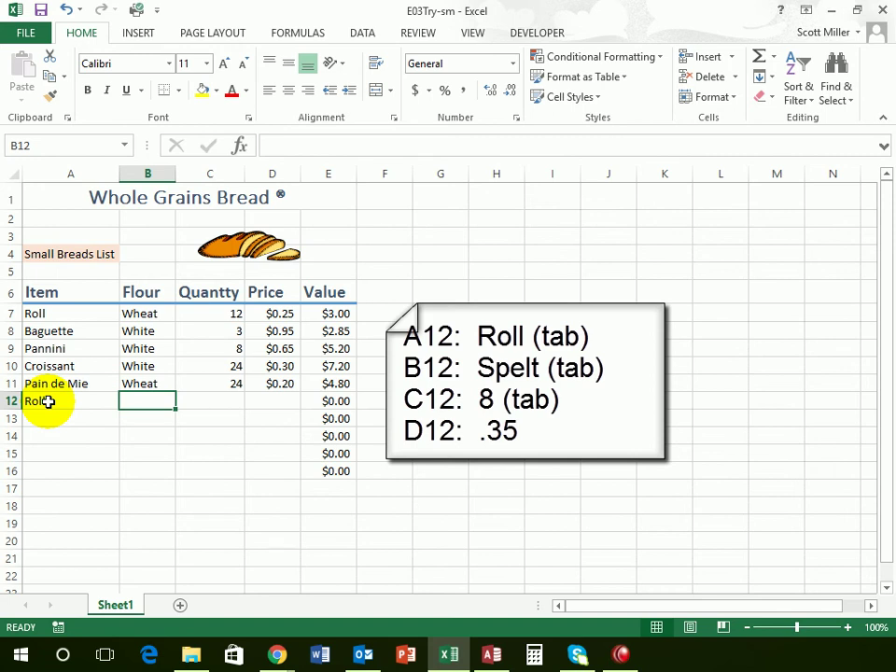
text(S)
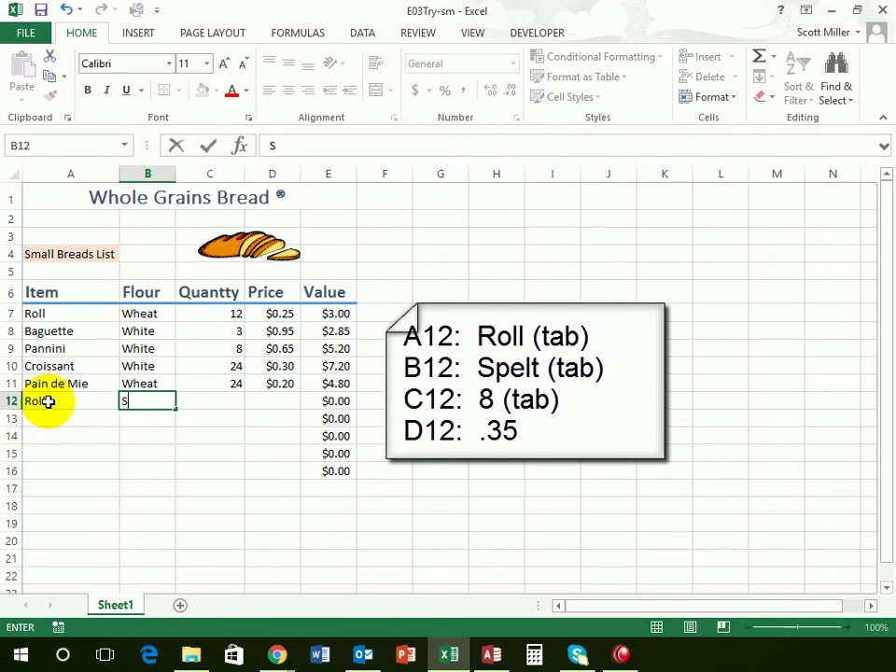
text(pelt)
key(Tab)
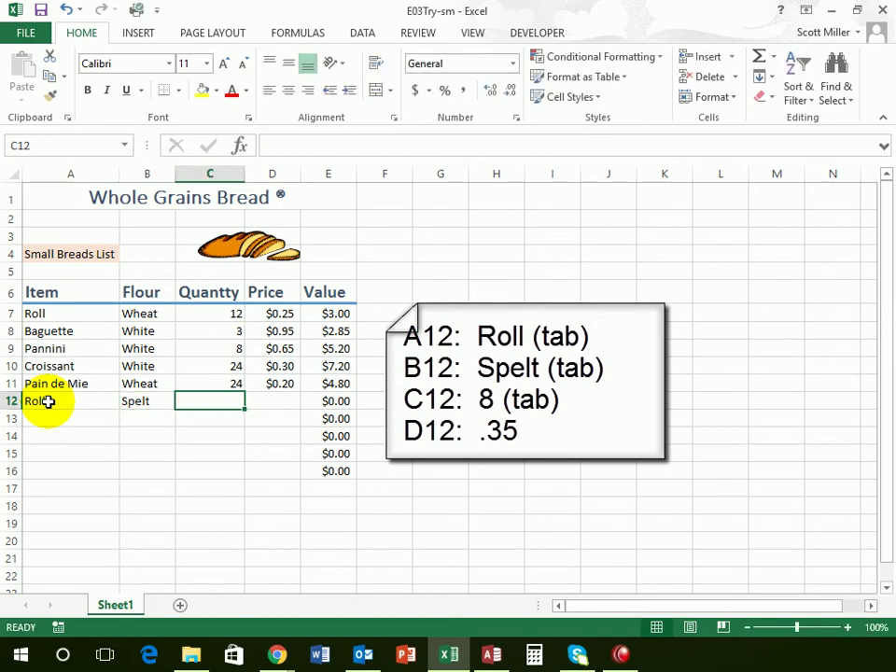
text(8)
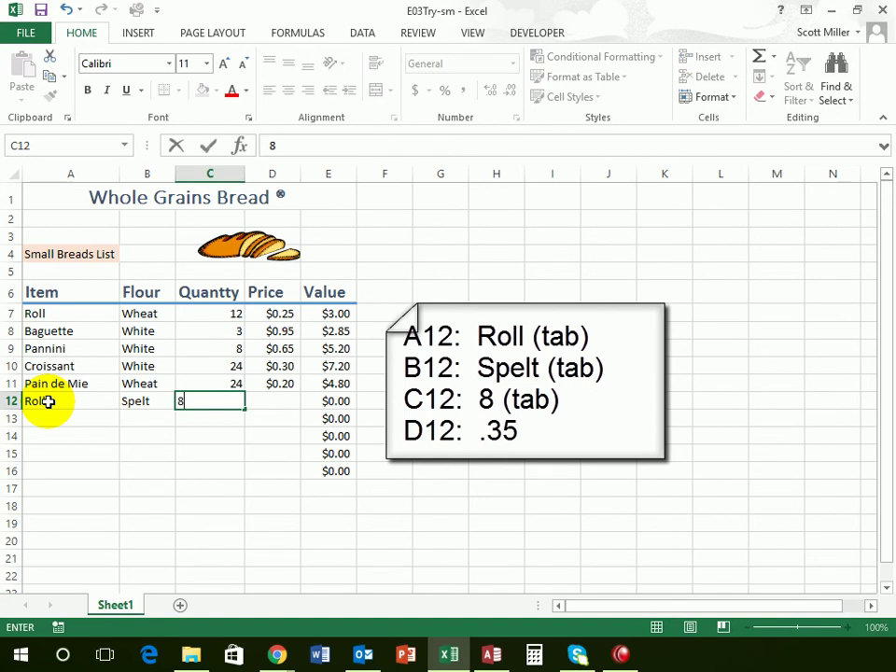
key(Tab)
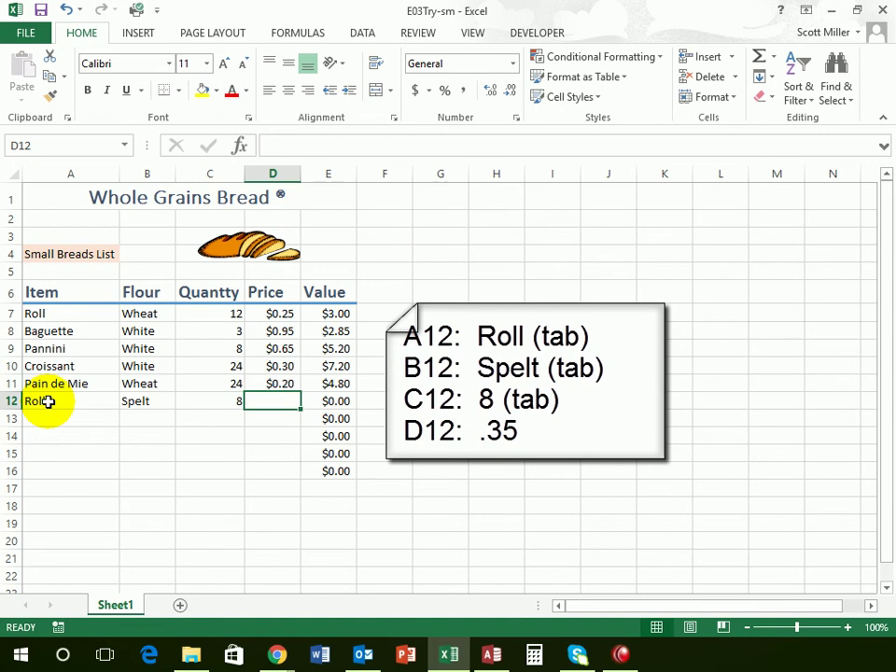
text(.35)
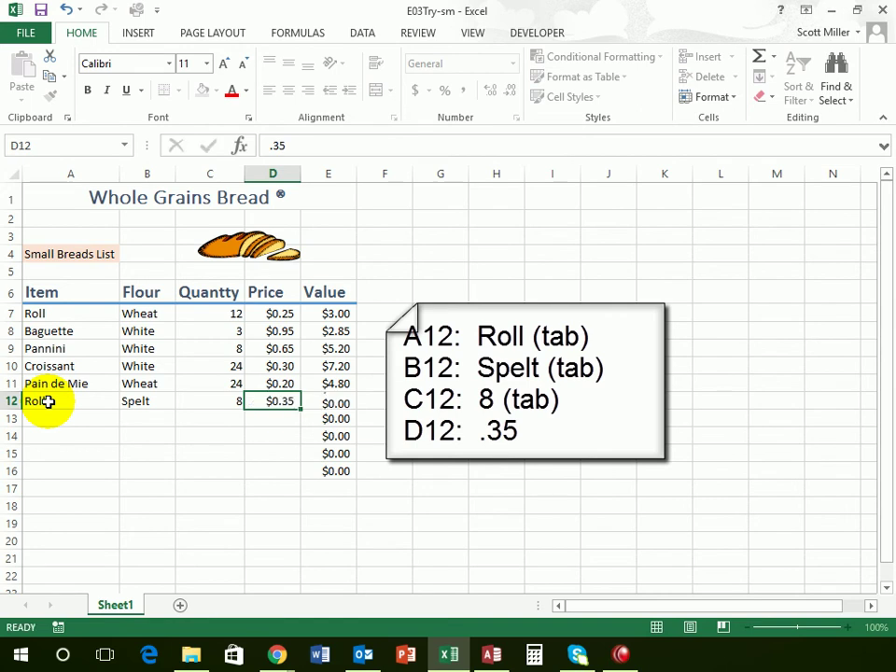
key(Tab)
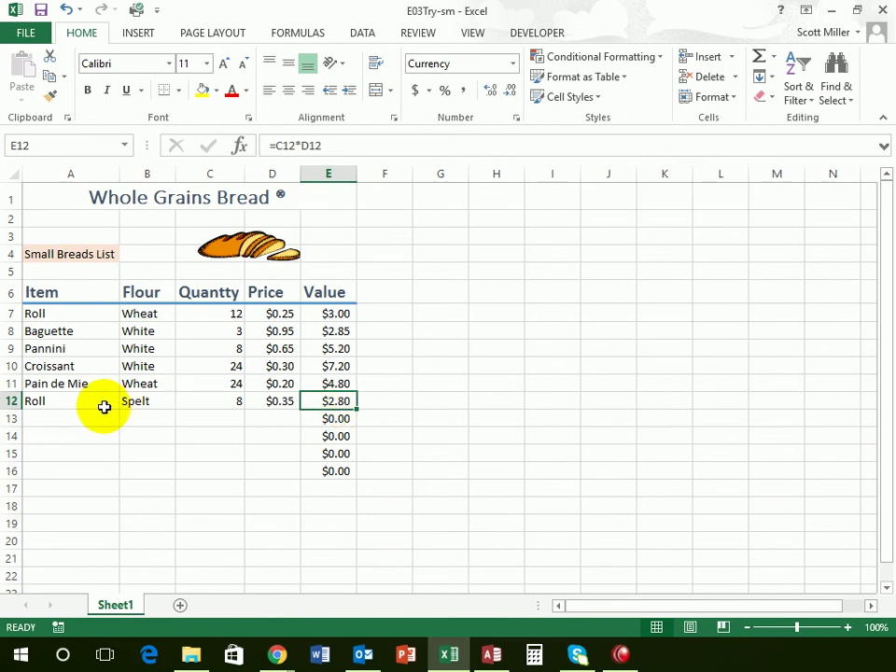
Step: Fill in row 13 of the breads list with item Mini Roll, flour Oat, quantity 24 and price .20
click(68, 425)
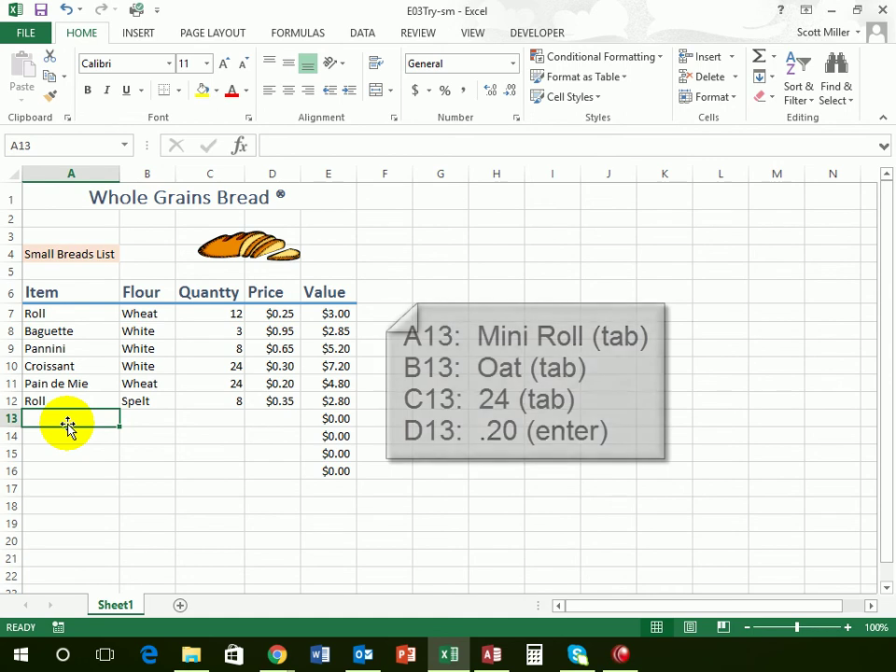
text(Oa)
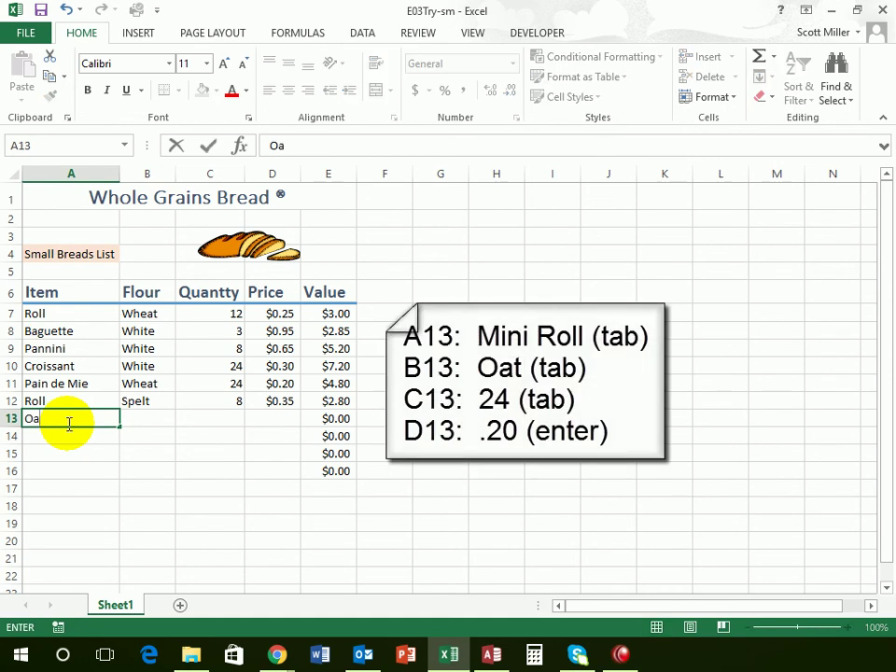
key(BackSpace)
key(BackSpace)
text(Mini Roll)
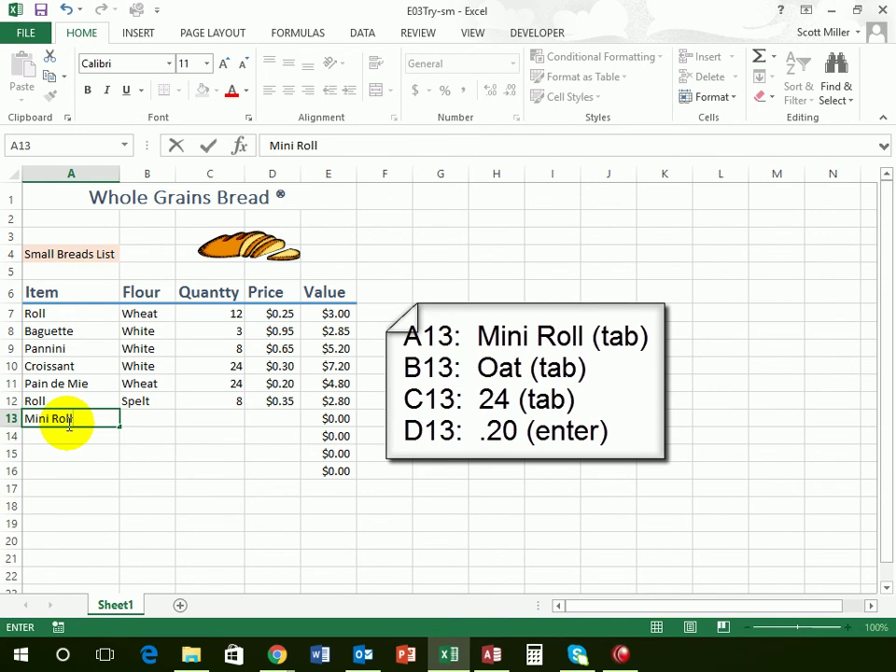
key(Tab)
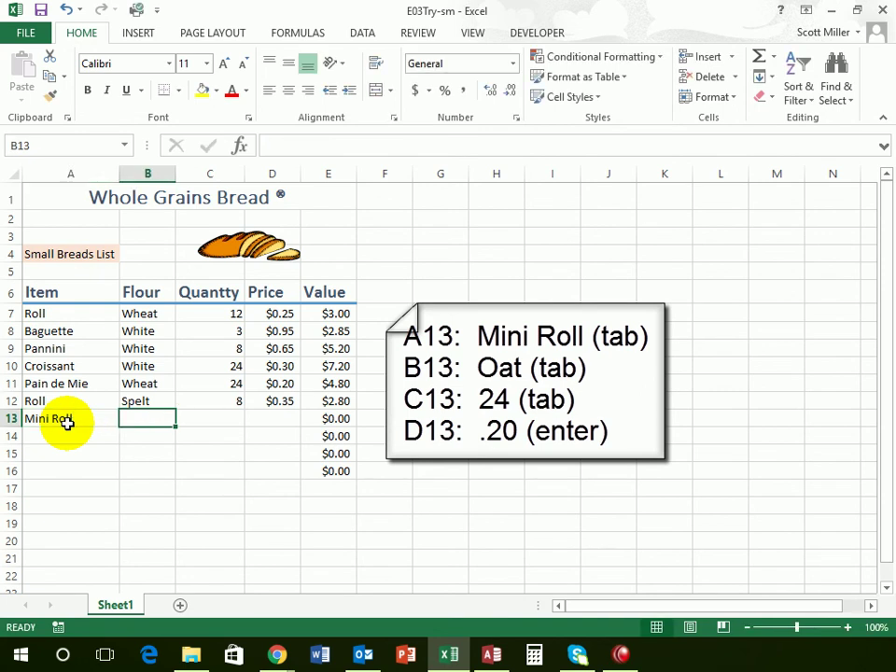
text(Oat)
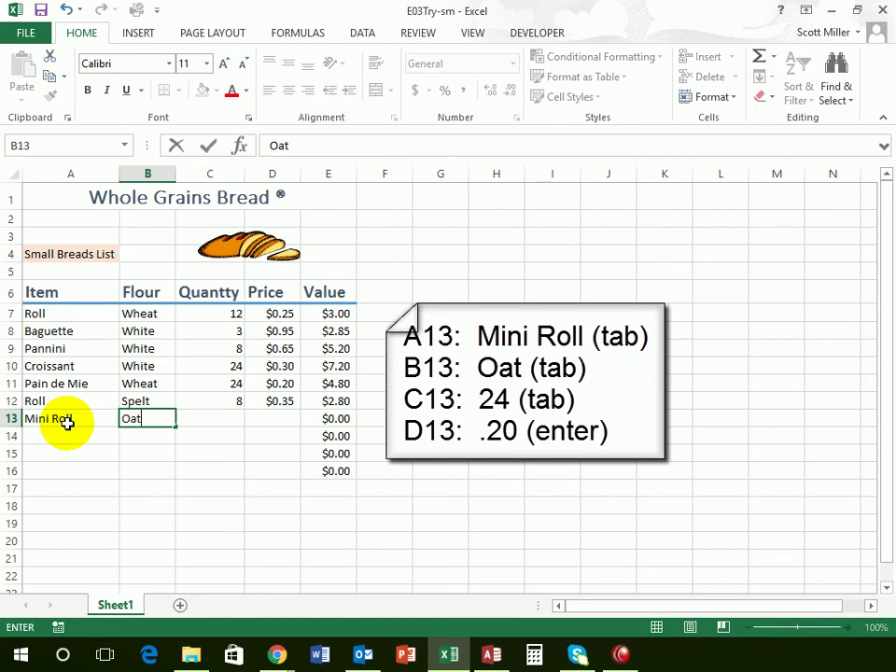
key(Tab)
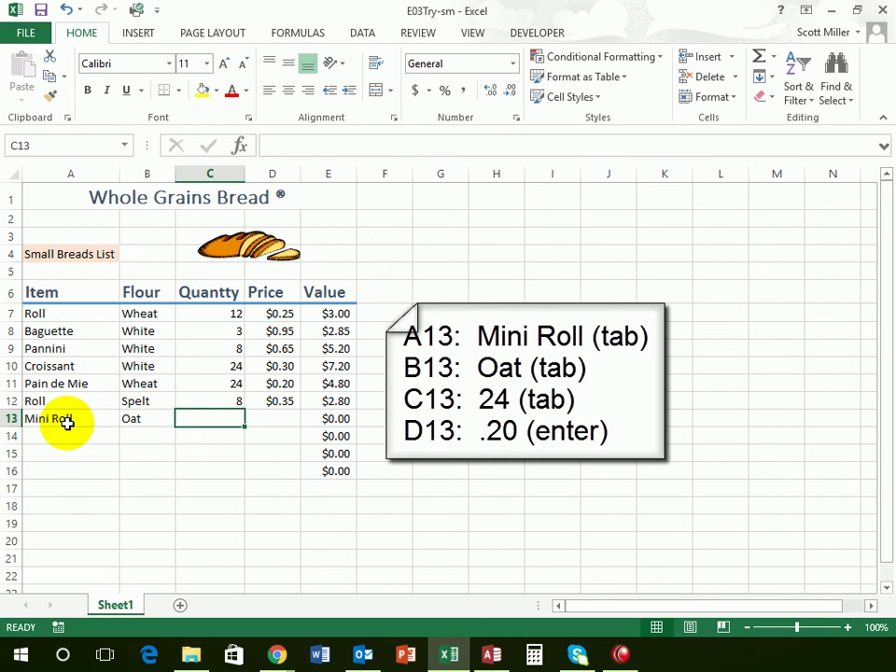
text(24)
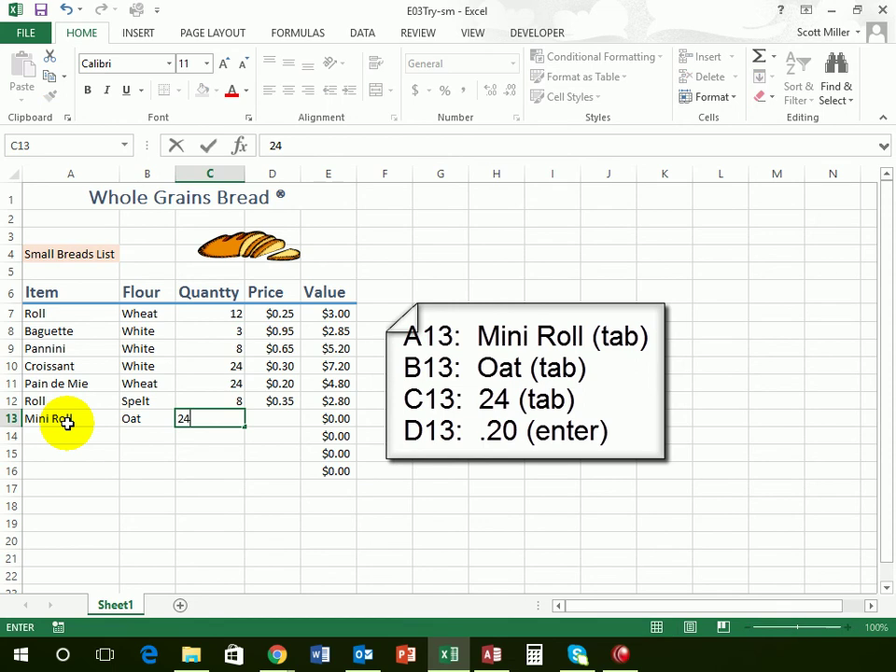
key(Tab)
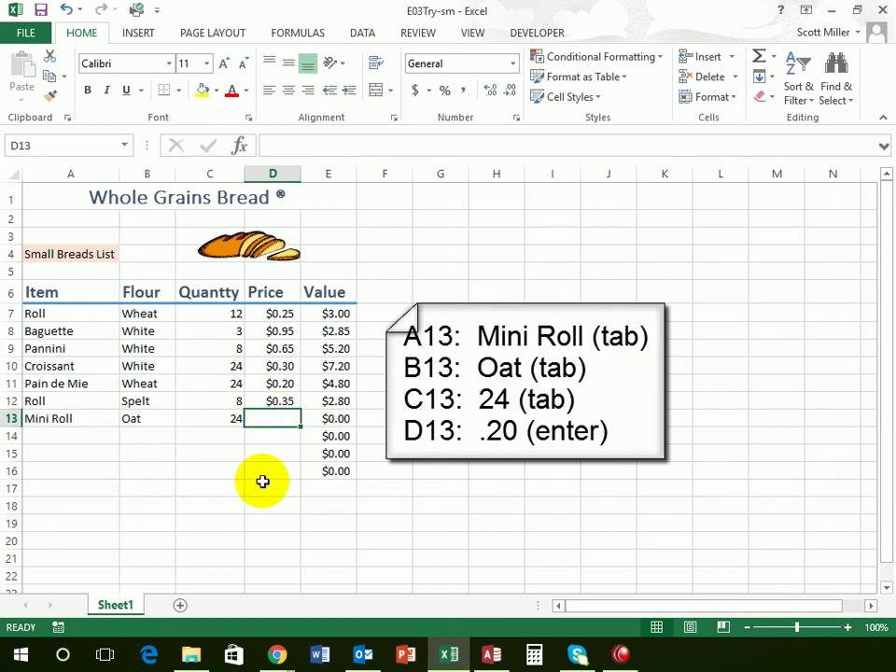
text(.20)
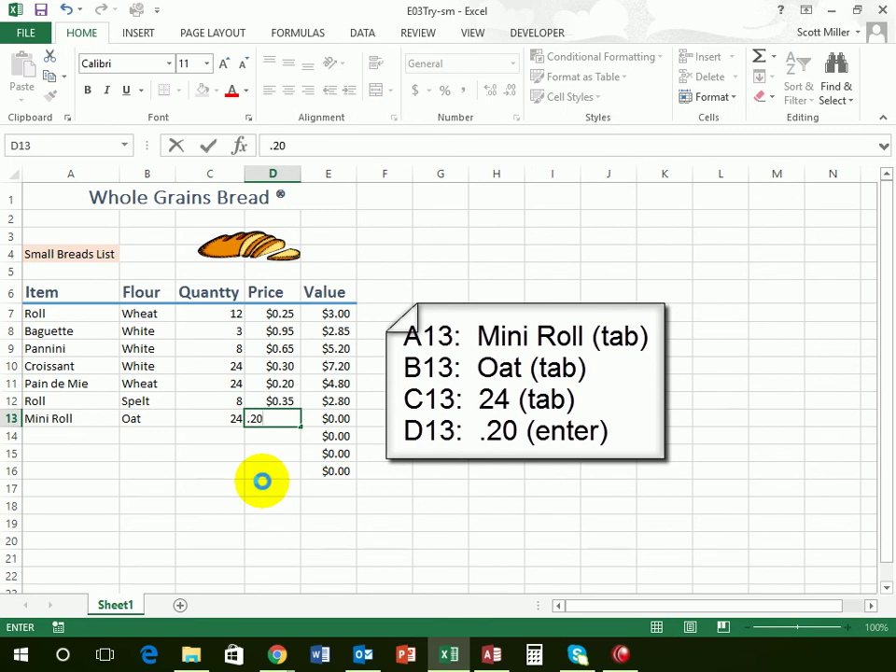
key(Tab)
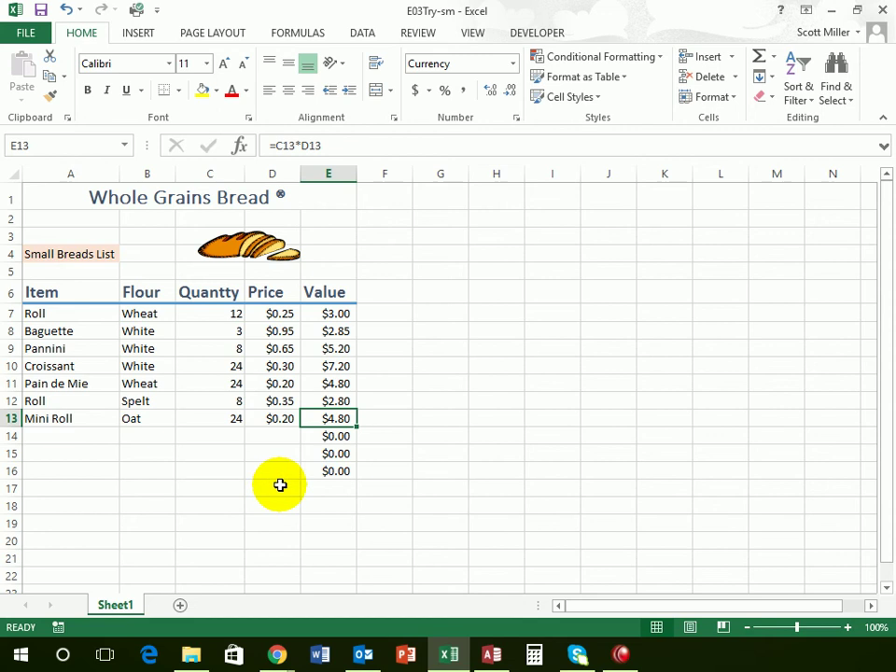
Step: Replace the Baguette price in cell D8 with 1.15
click(280, 332)
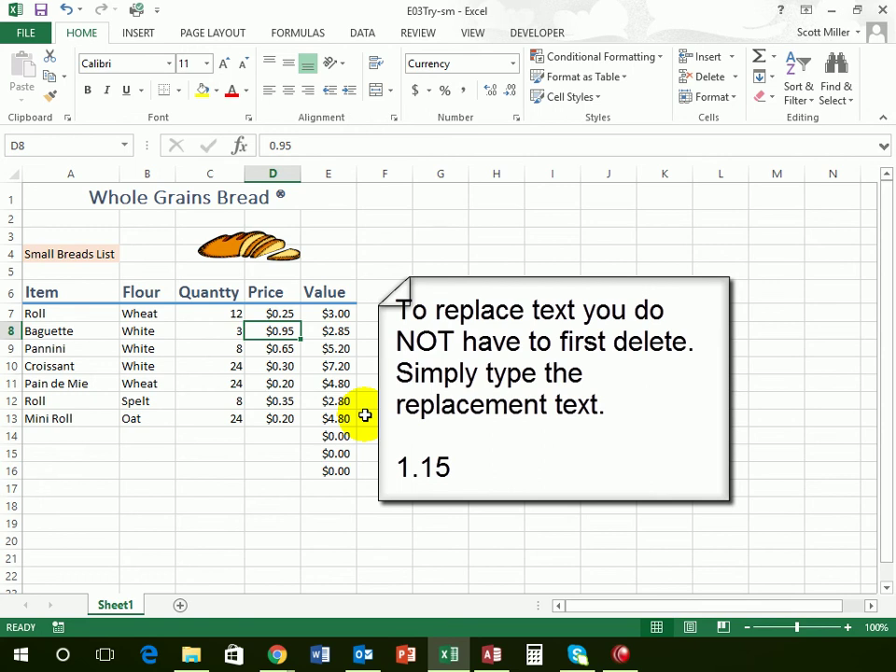
text(1.)
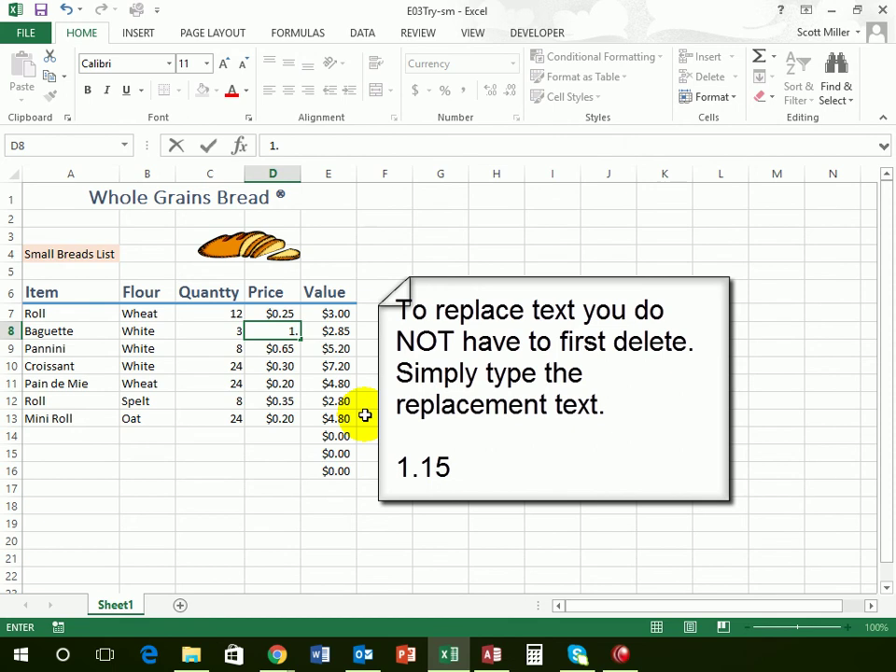
text(15)
key(Tab)
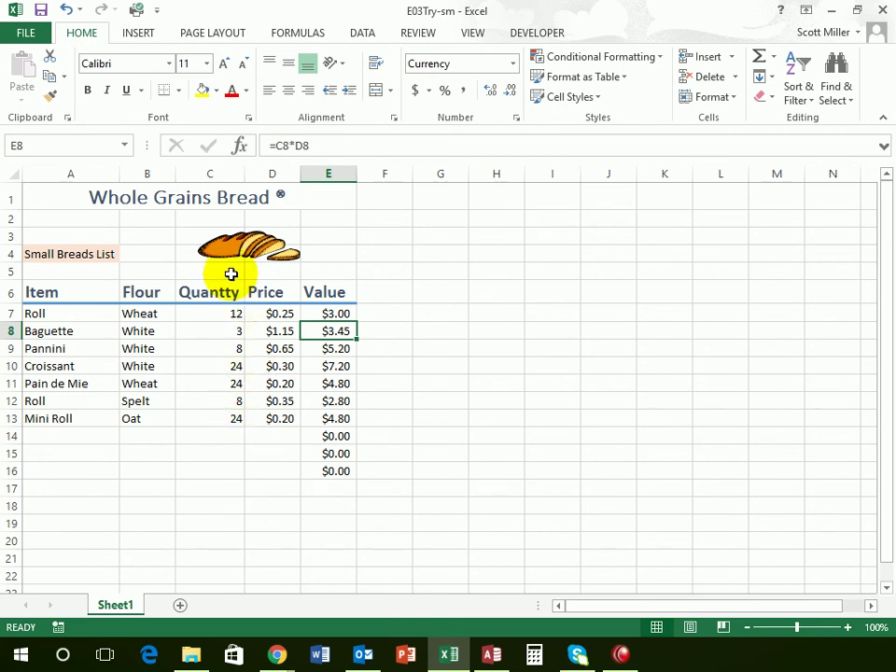
Step: Replace the Croissant quantity in cell C10 with 8
click(217, 371)
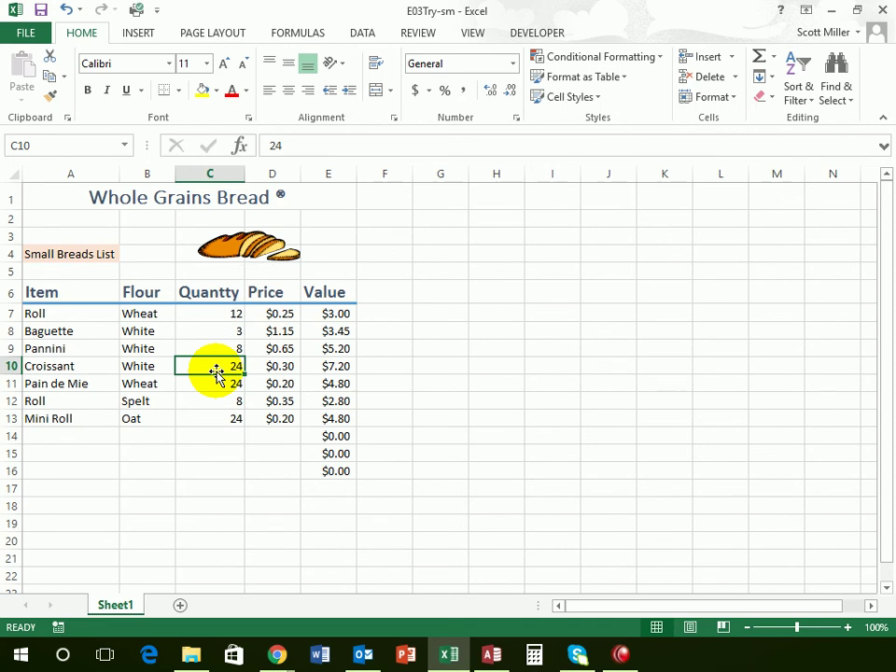
text(8)
key(Return)
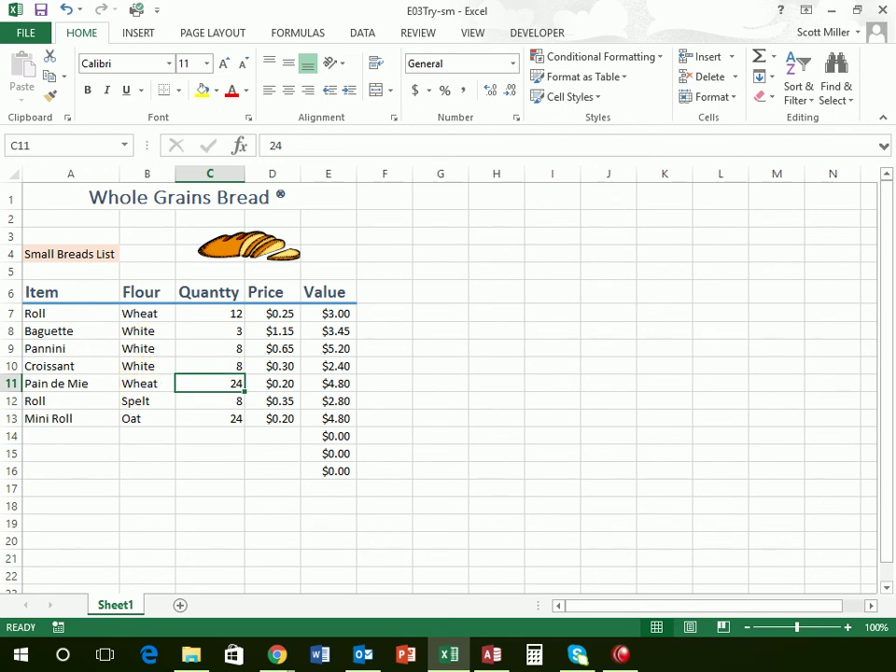
Step: Fill in row 14 of the breads list with item Pannini, flour Wheat, quantity 8 and price .70
click(51, 437)
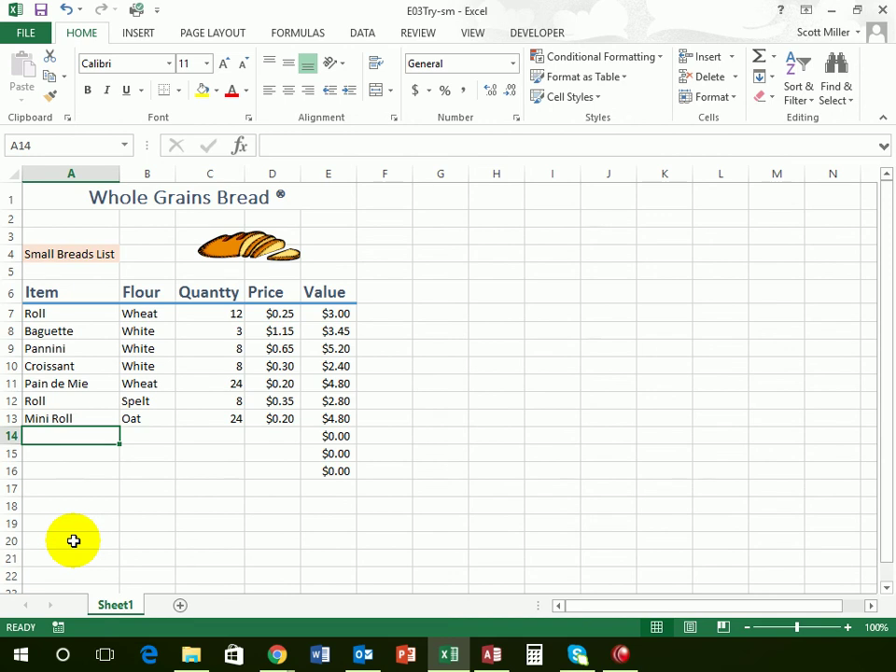
text(Pannini)
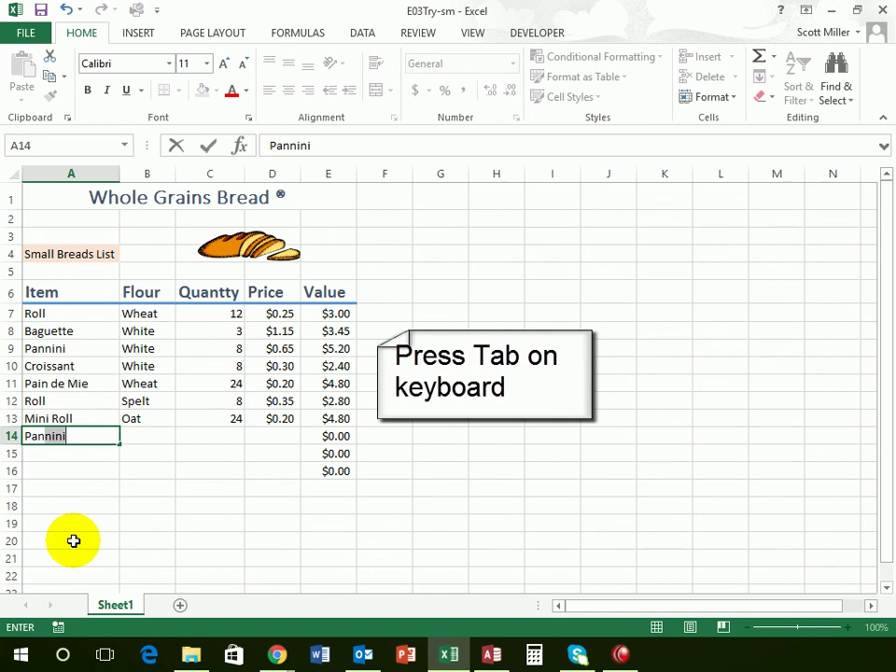
key(Tab)
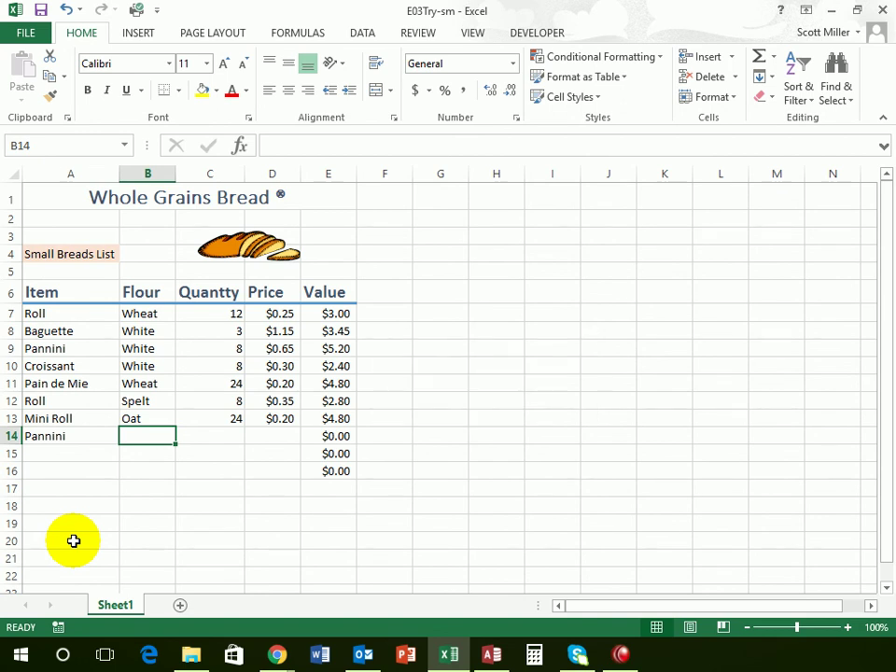
text(H)
key(BackSpace)
text(Wheat)
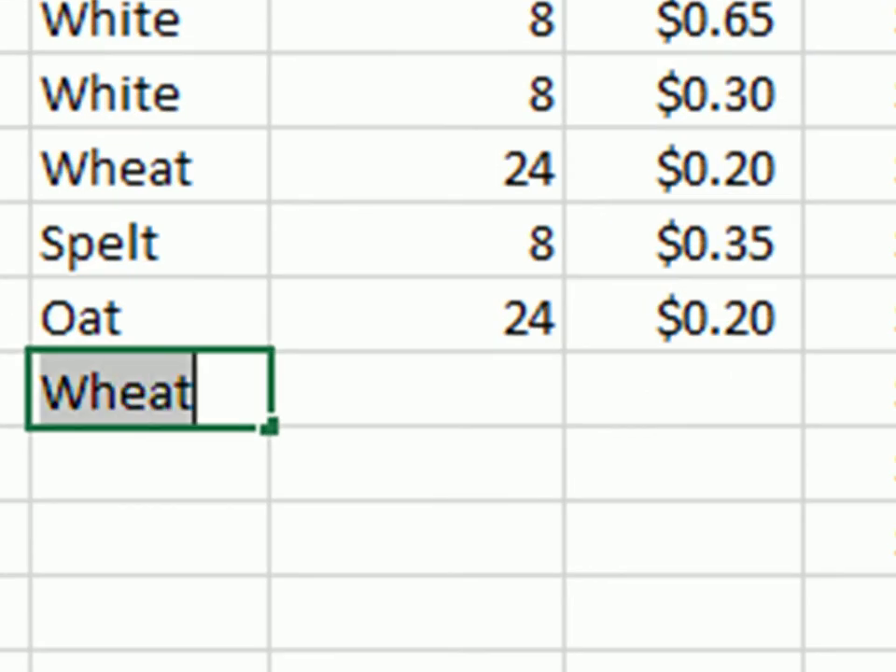
key(Tab)
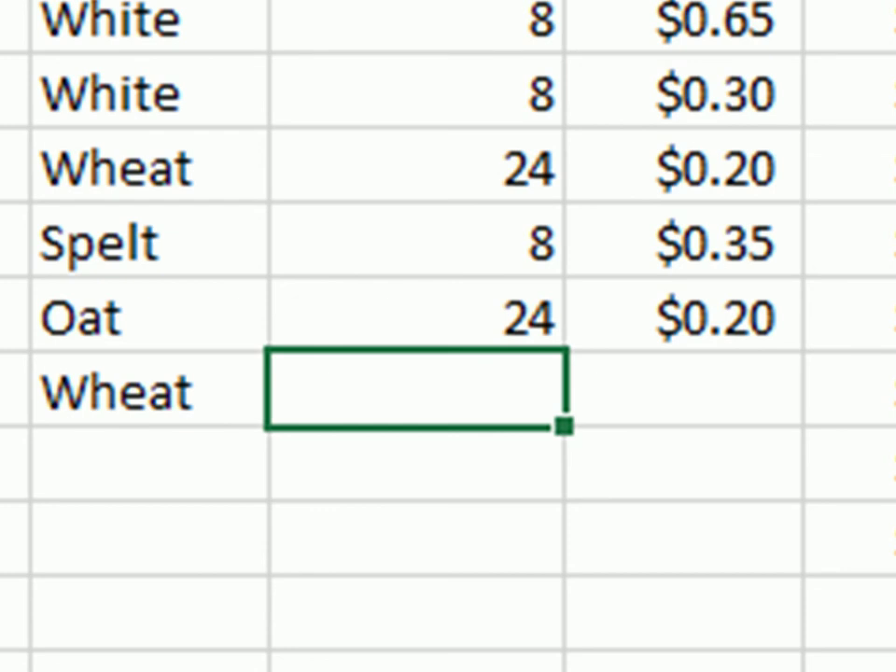
text(8)
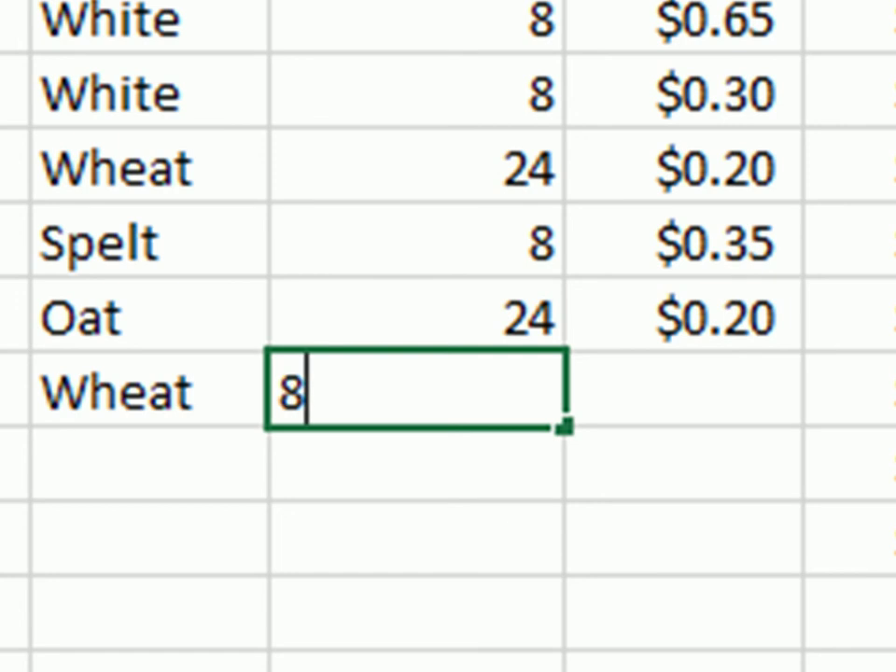
key(ctrl+Return)
key(Tab)
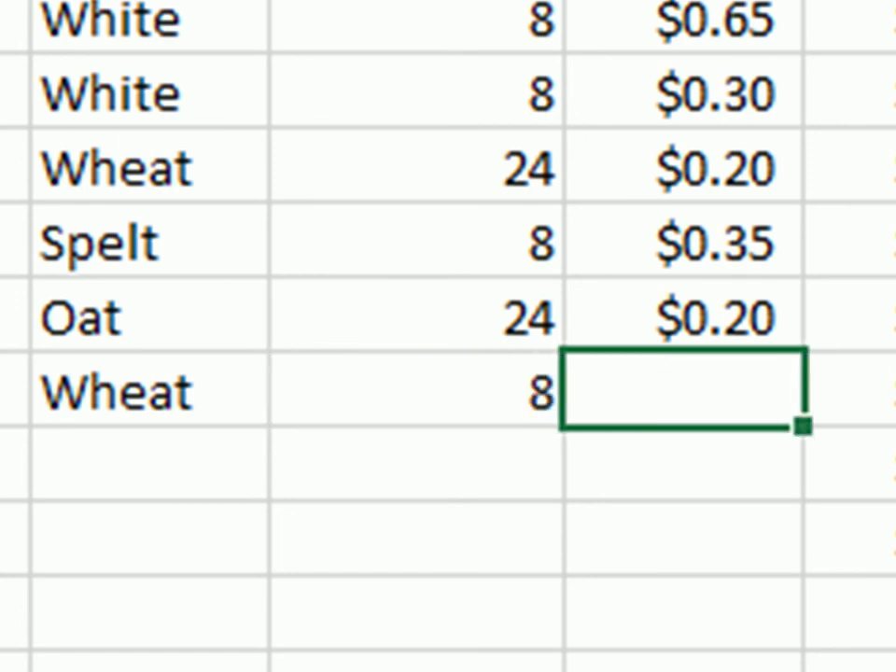
text(.70)
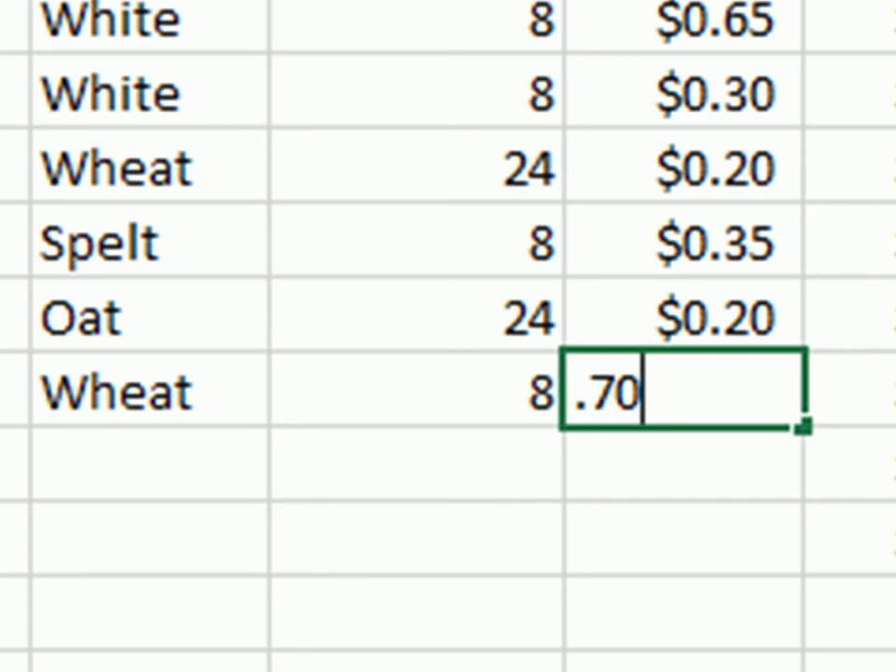
key(Tab)
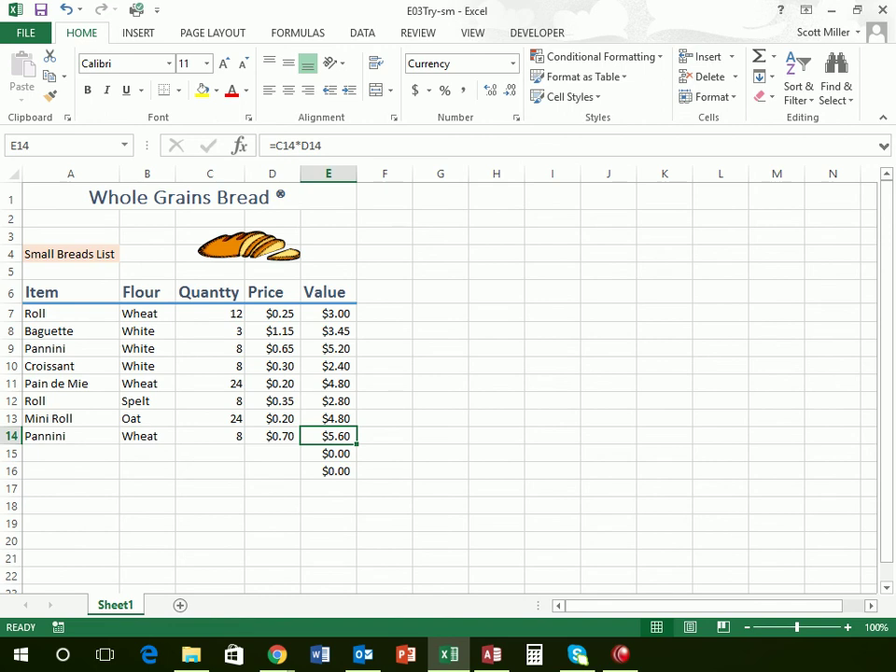
key(Return)
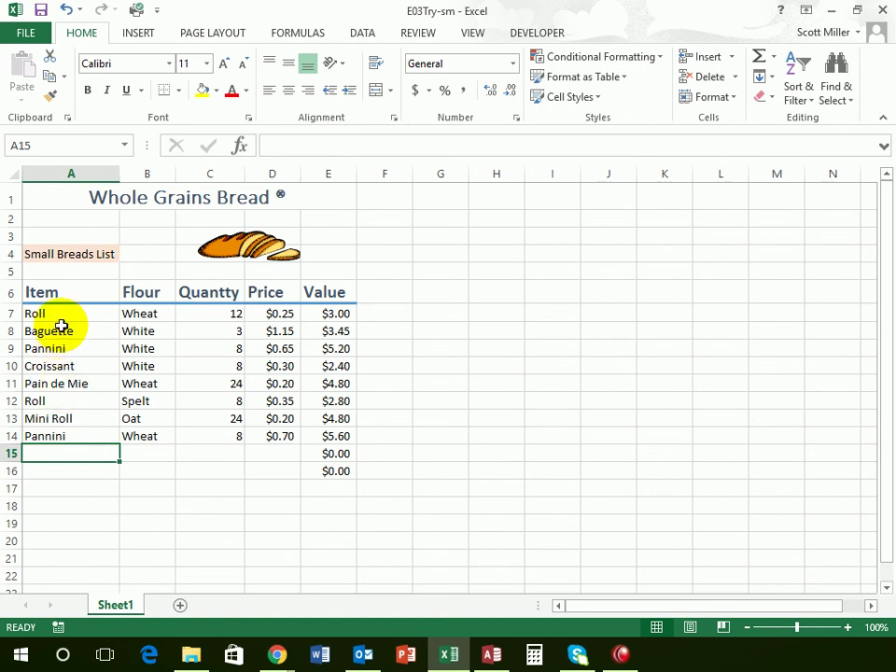
Step: Fill cells A15 and B15 with Roll and White, picking each from the column's list of existing entries
right_click(85, 459)
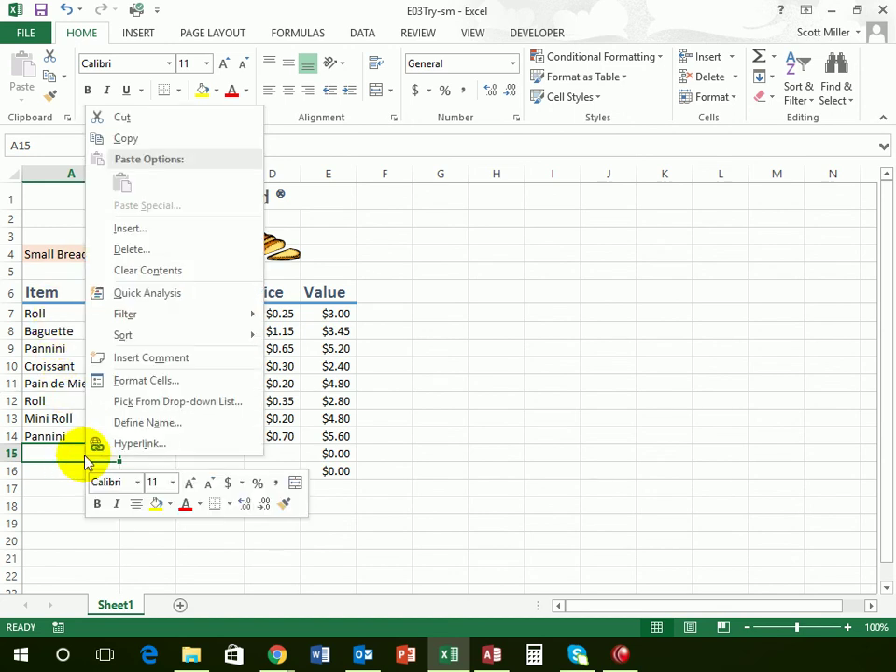
click(160, 411)
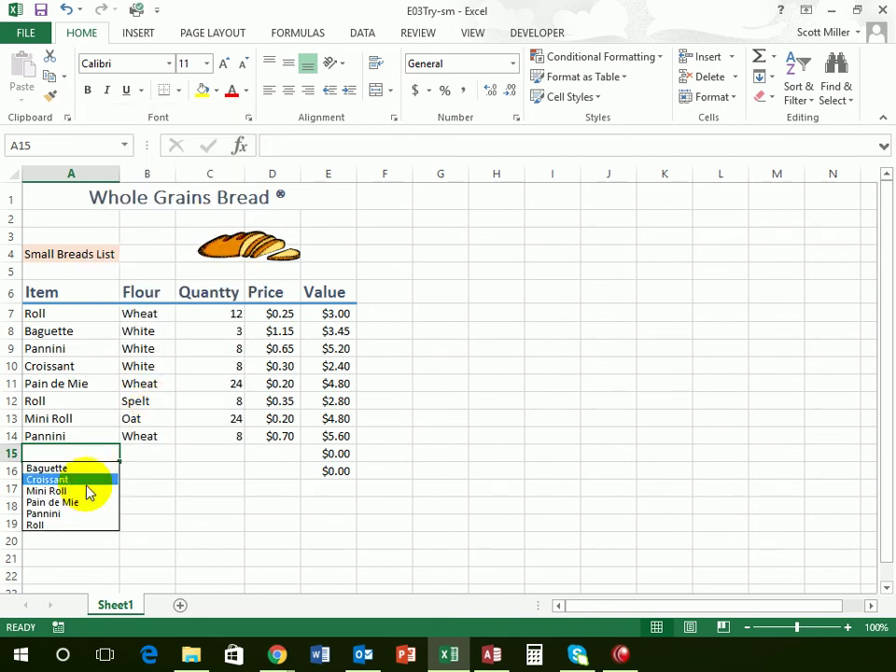
click(41, 532)
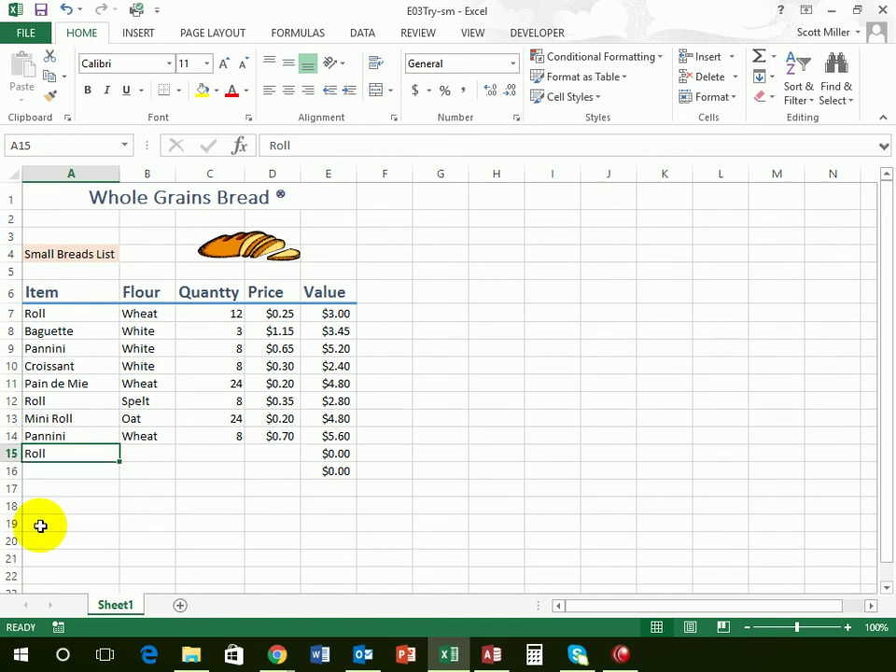
right_click(145, 455)
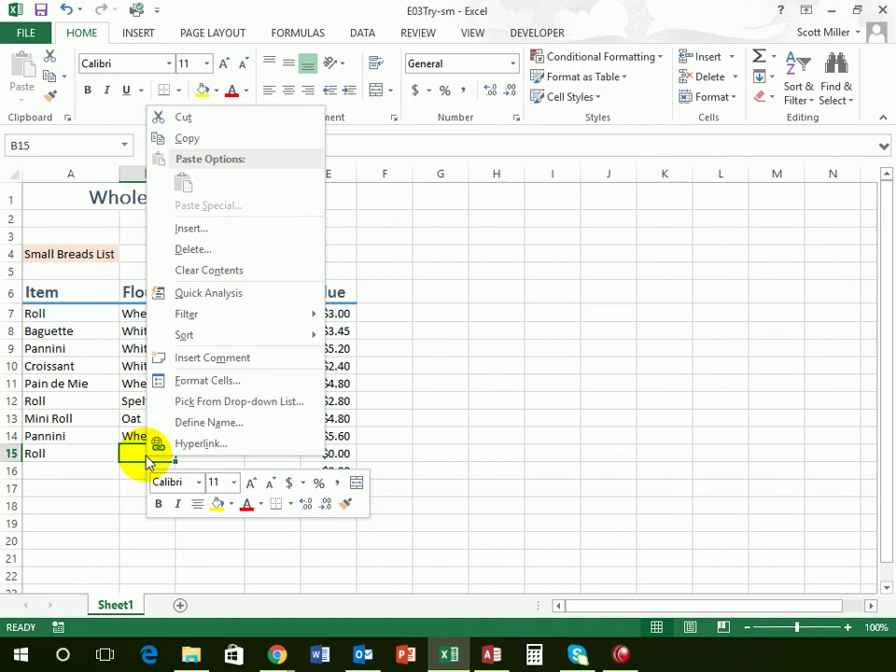
click(199, 402)
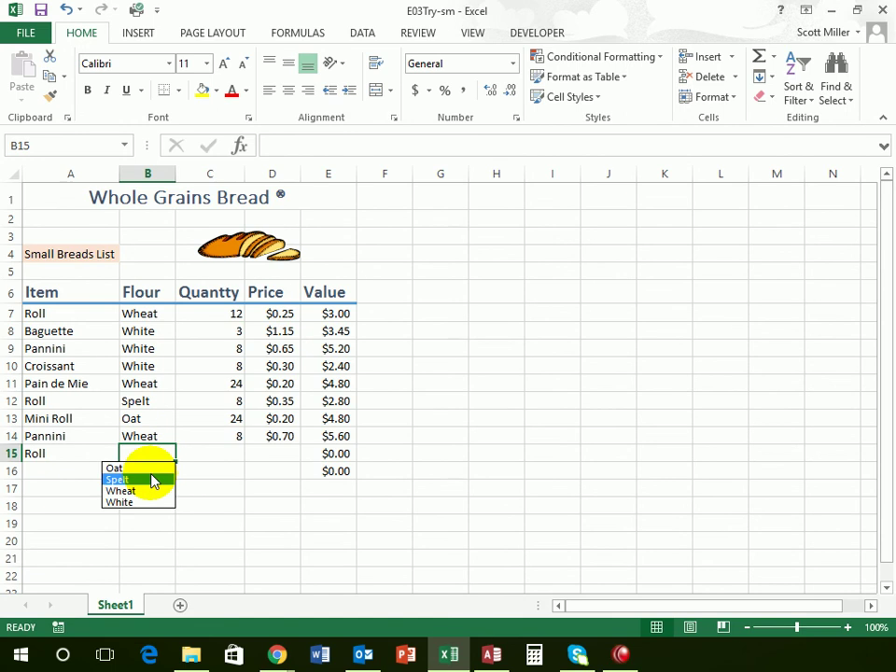
click(149, 503)
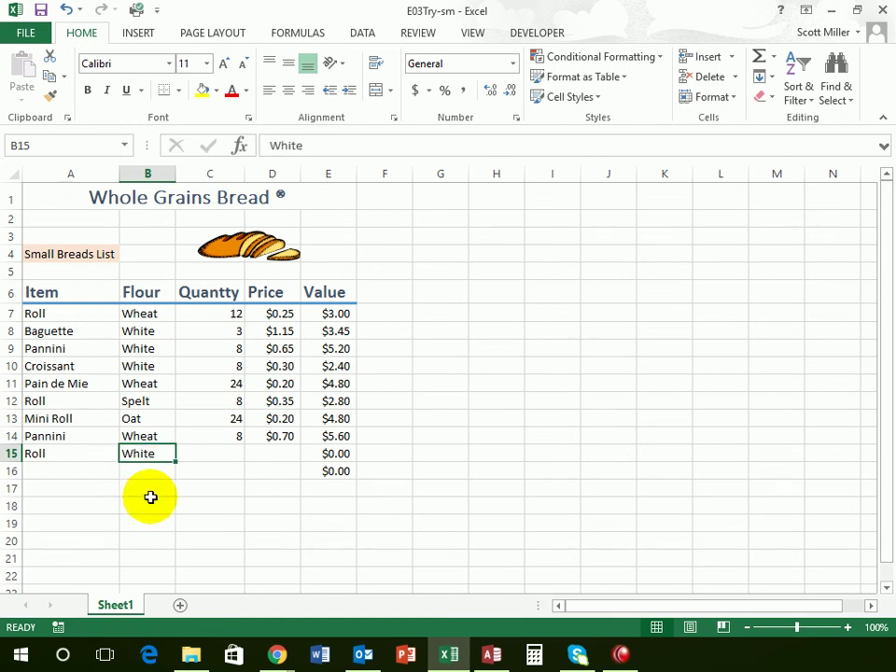
Step: Enter quantity 36 and price .23 for the white Roll in row 15
click(216, 453)
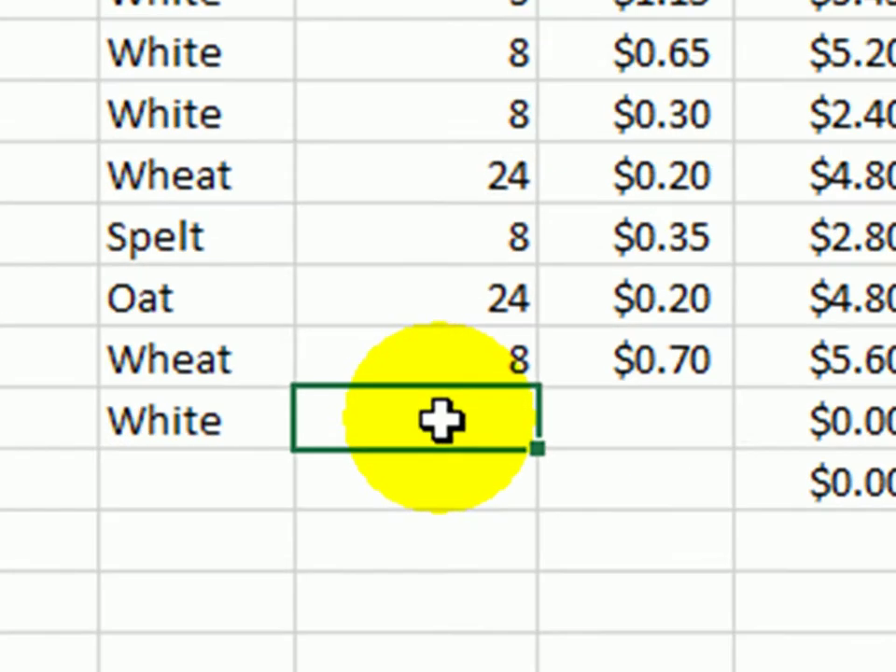
text(36)
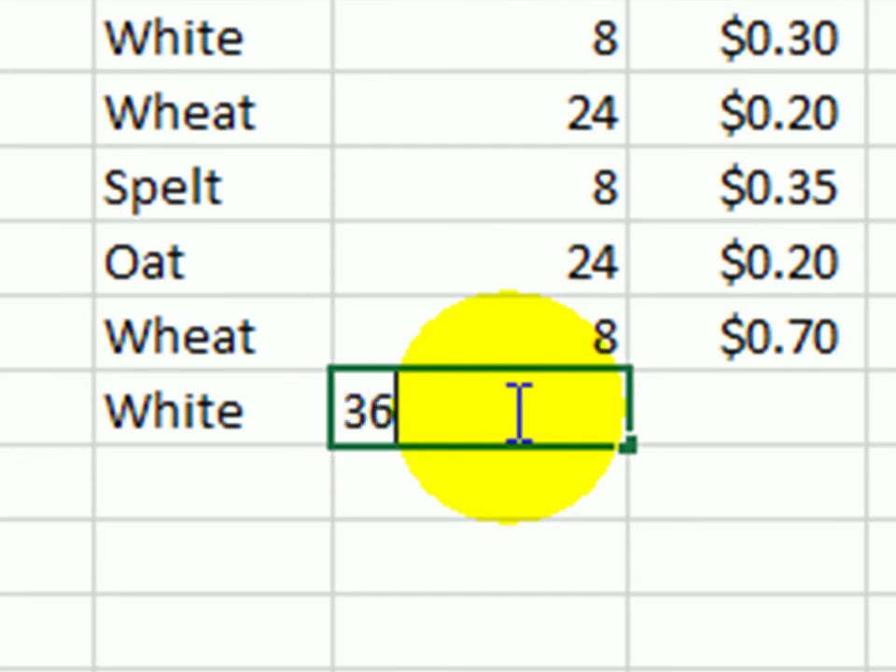
key(Tab)
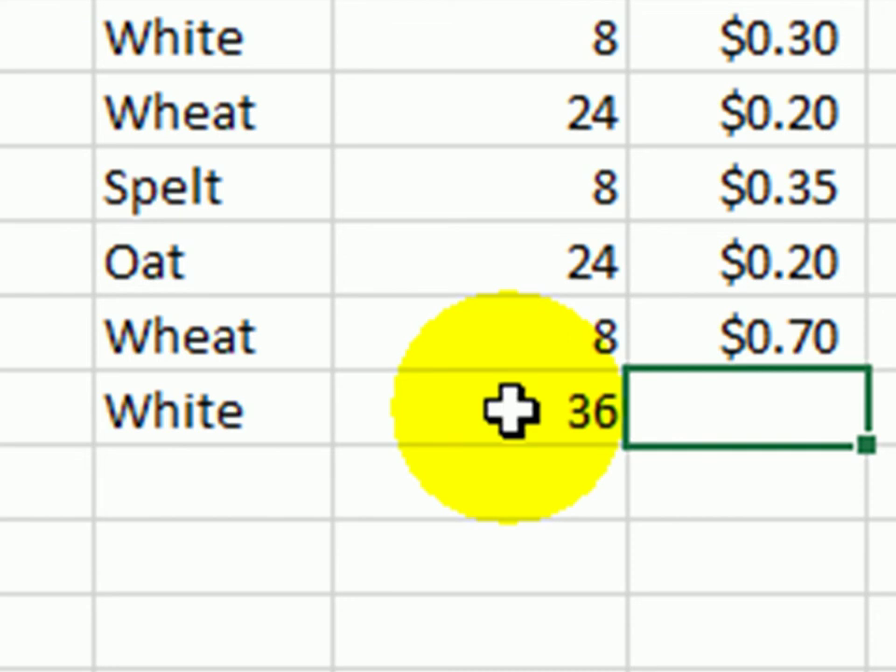
text(.23)
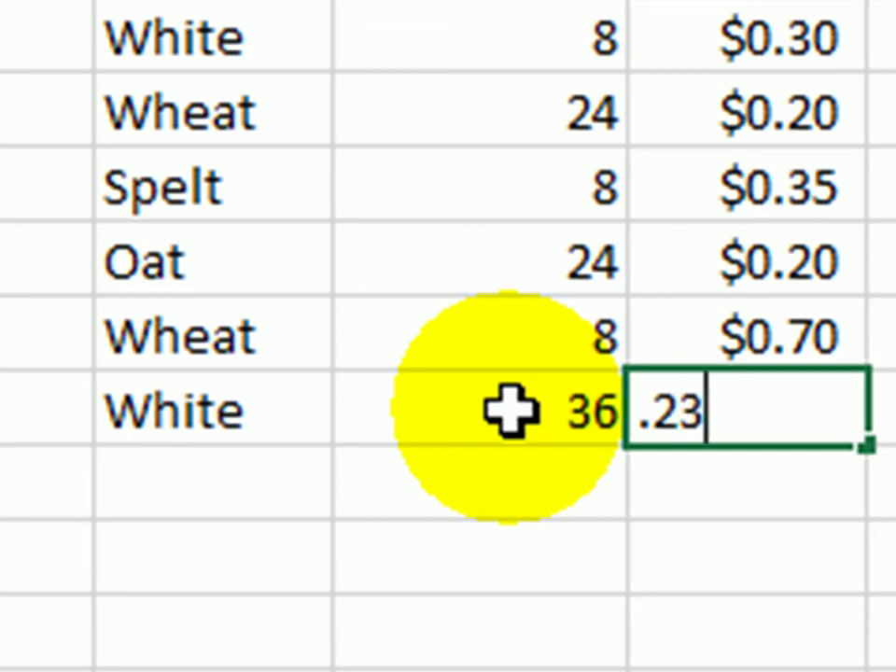
key(Tab)
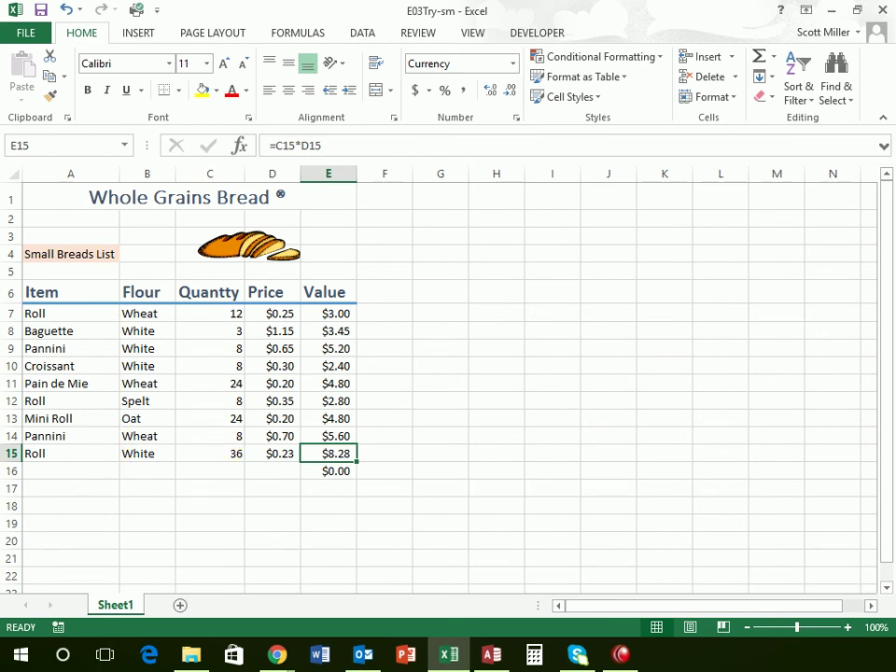
Step: Fill in row 16 of the breads list with item Café Biscotti, flour Oat, quantity 92 and price .28
click(69, 471)
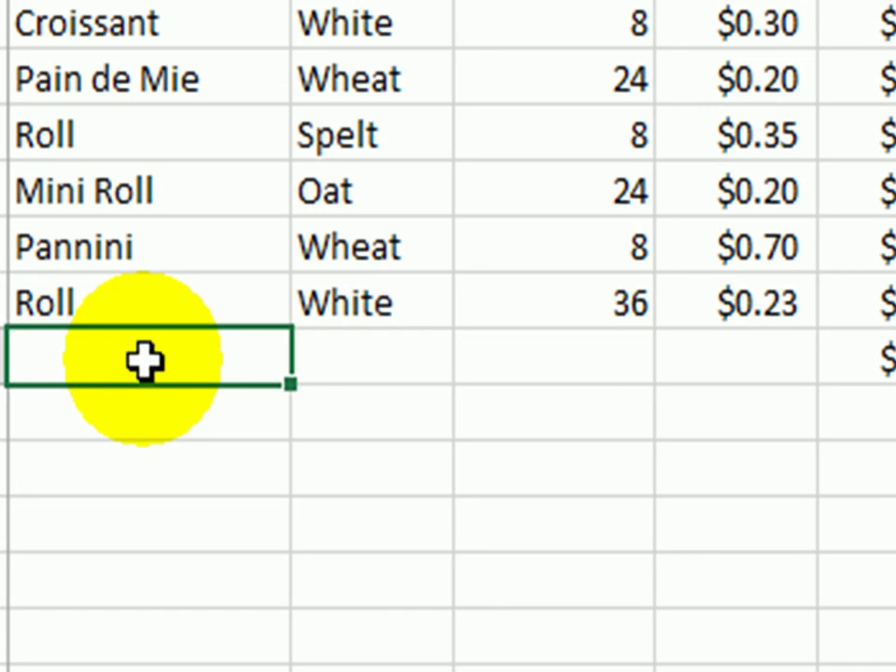
text(C)
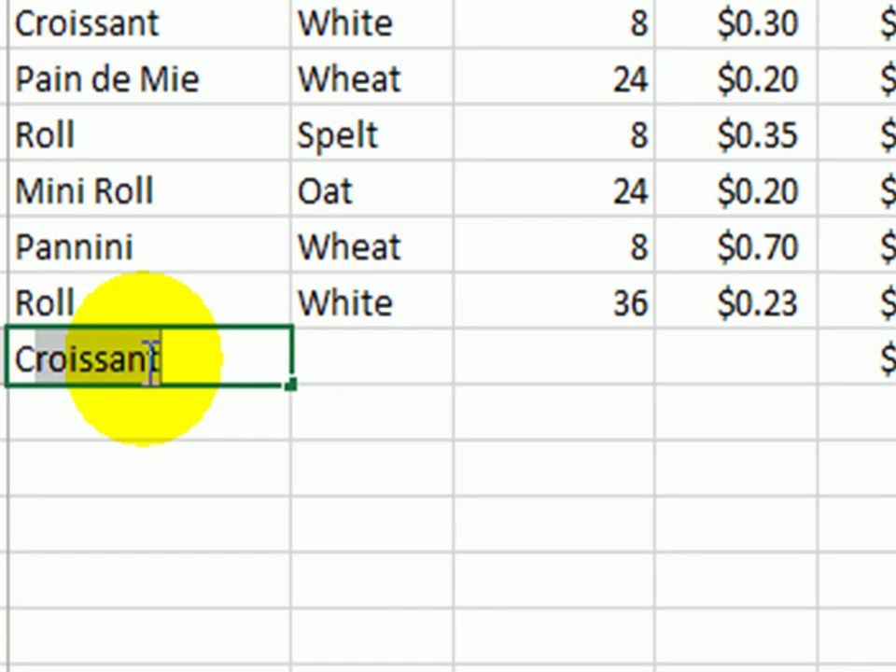
text(af)
text(e )
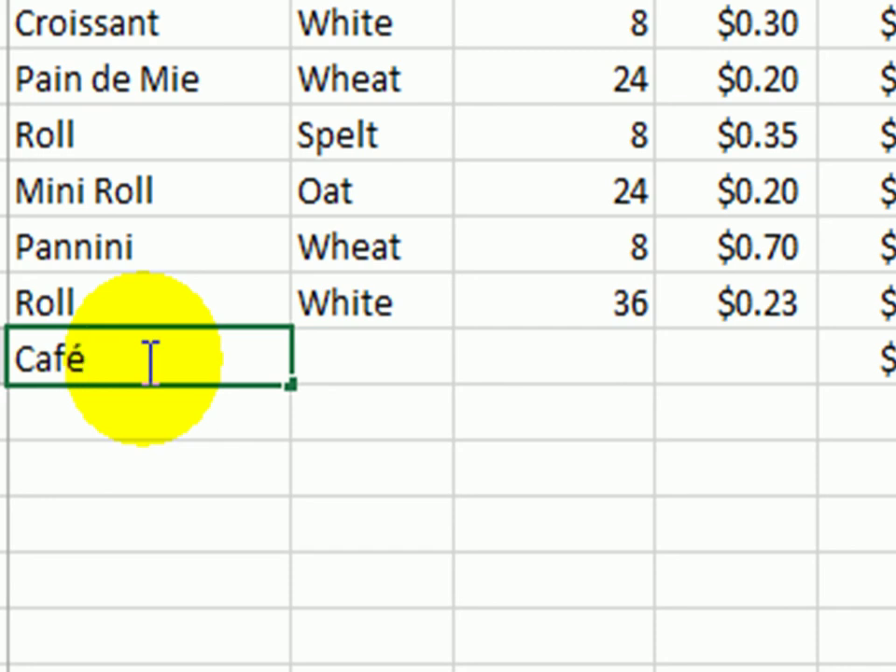
text(Biscotti)
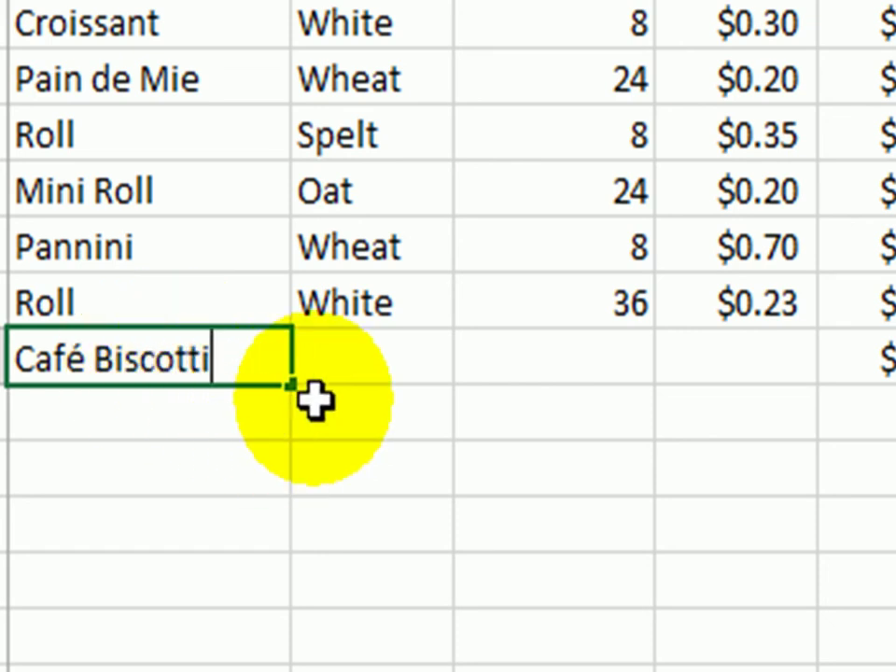
key(Tab)
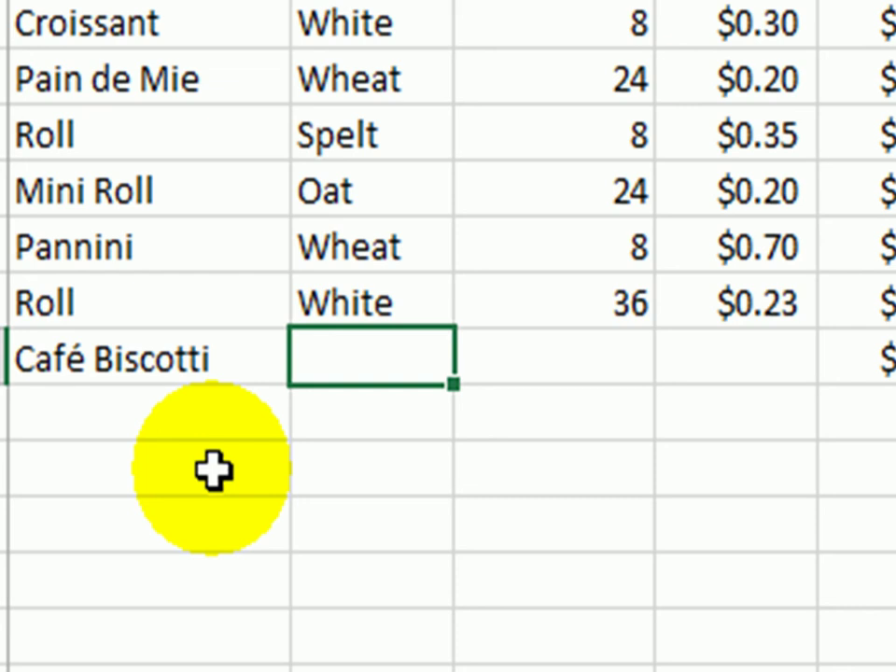
text(Oat)
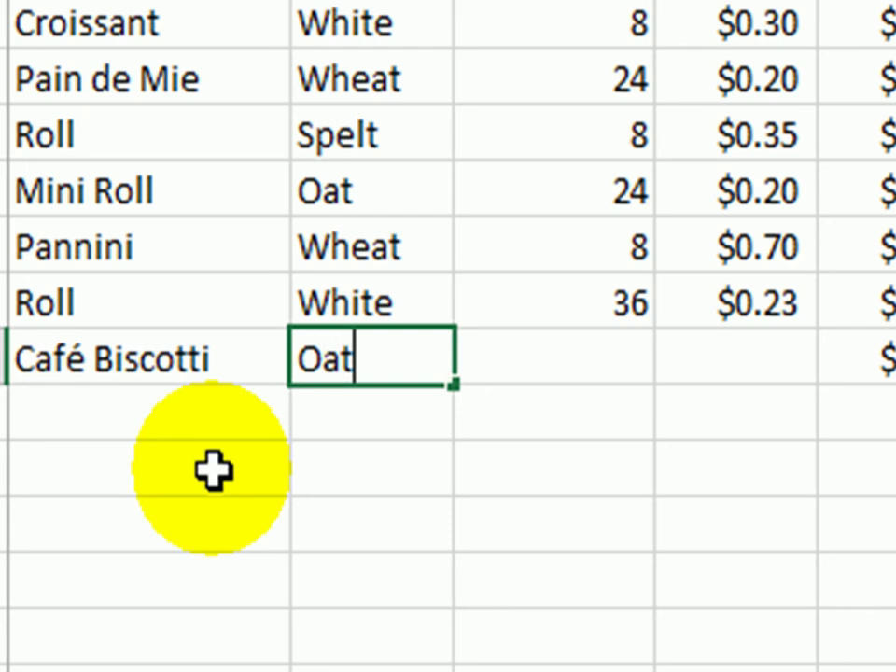
key(Tab)
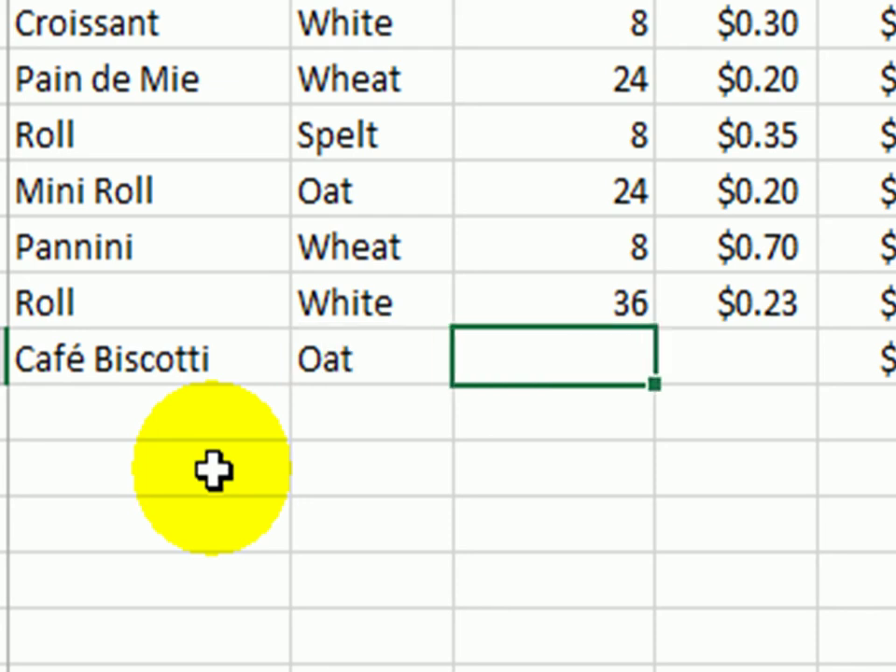
text(92)
key(Tab)
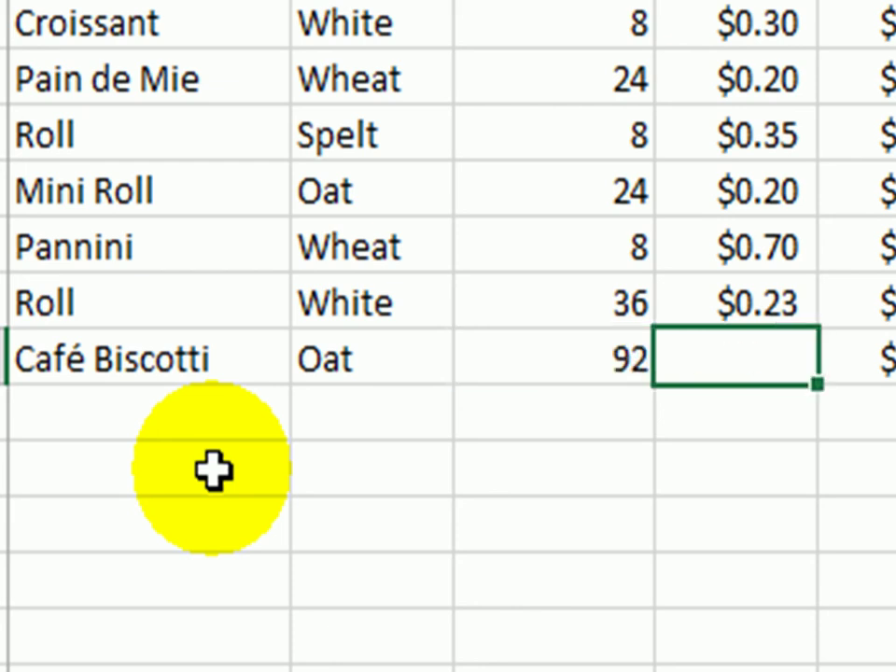
text(.28)
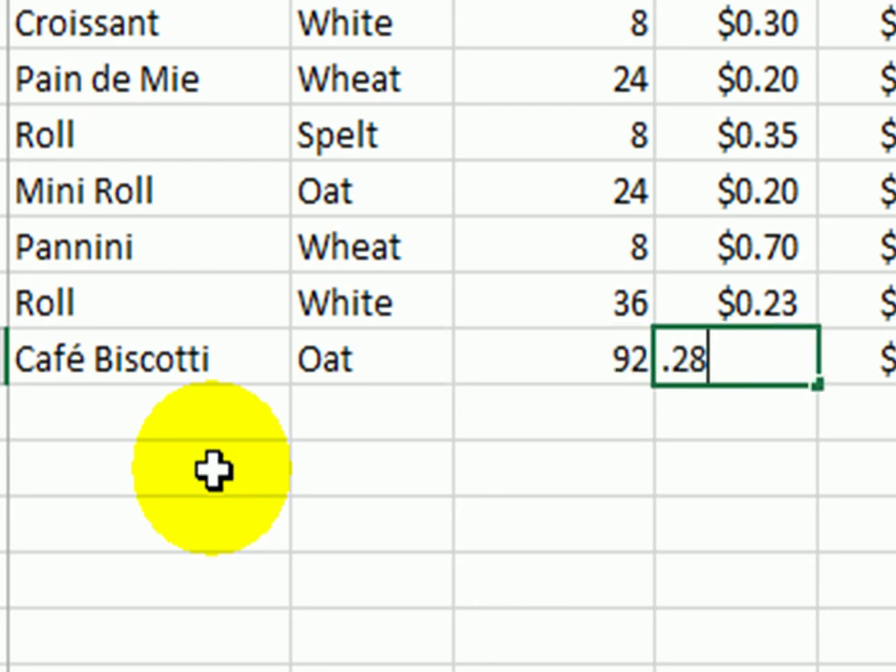
key(Tab)
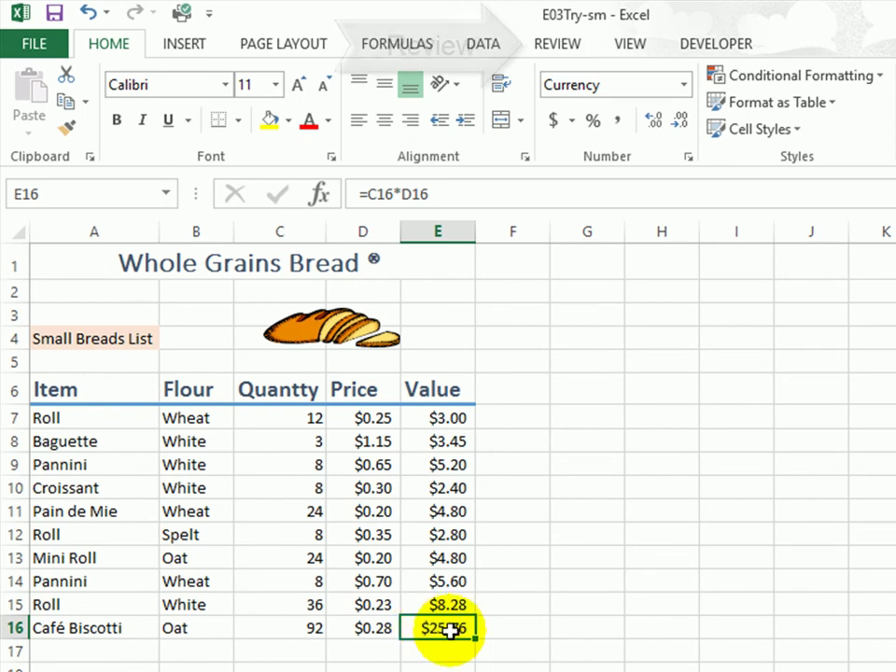
Step: Spell-check the whole sheet, correcting Quantty to Quantity and all occurrences of Pannini to Panini, and save the workbook
click(566, 54)
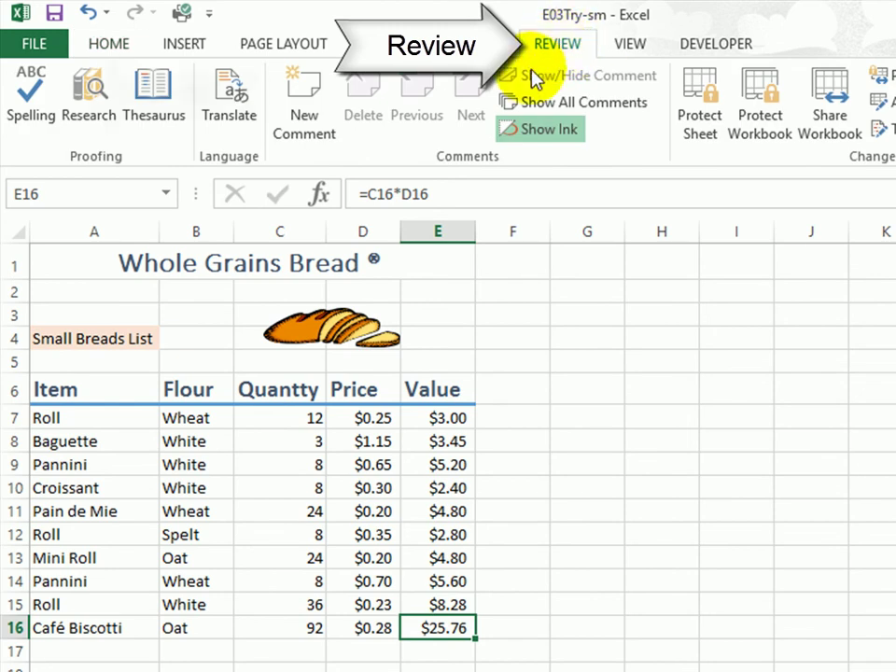
click(39, 103)
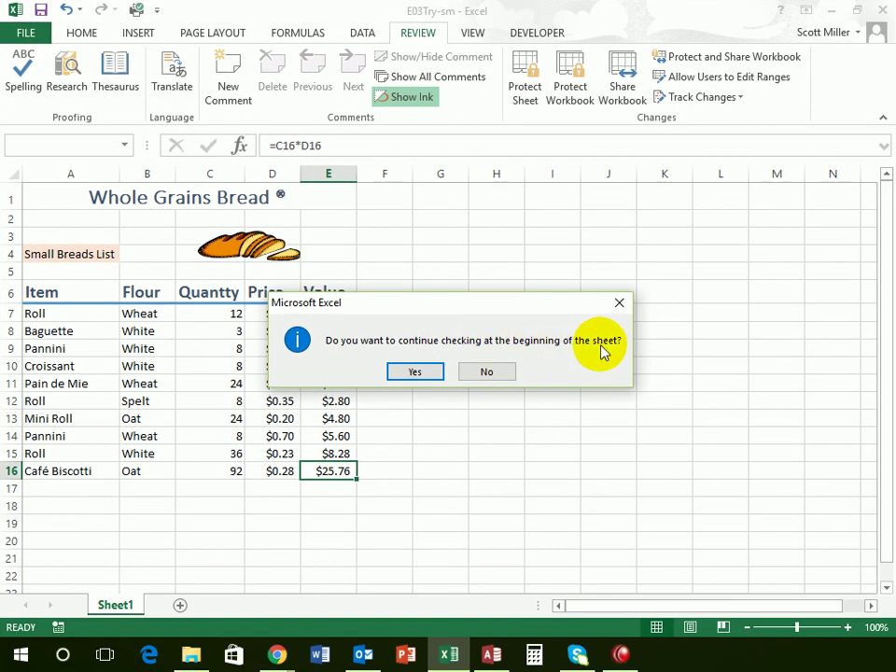
click(415, 371)
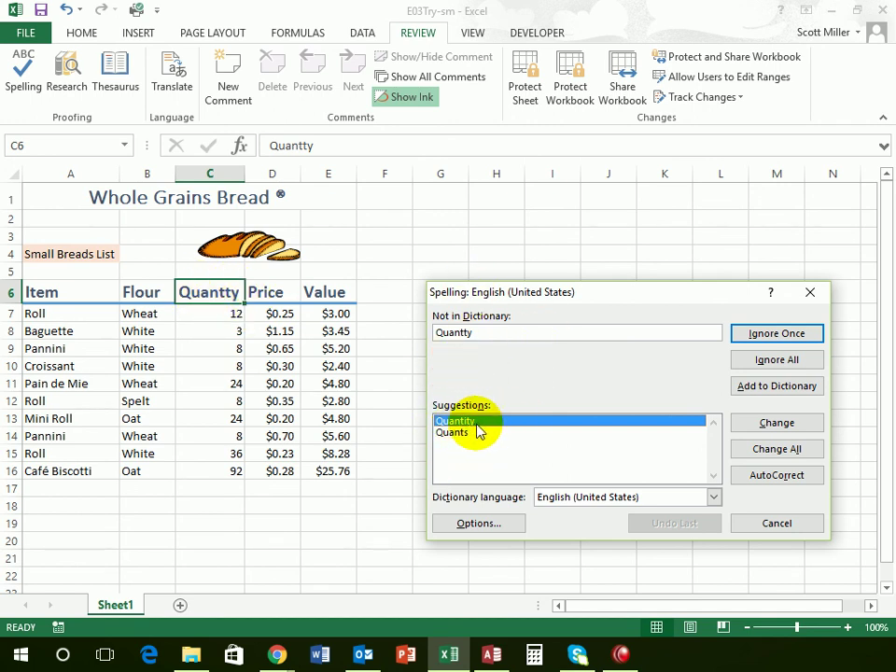
click(767, 424)
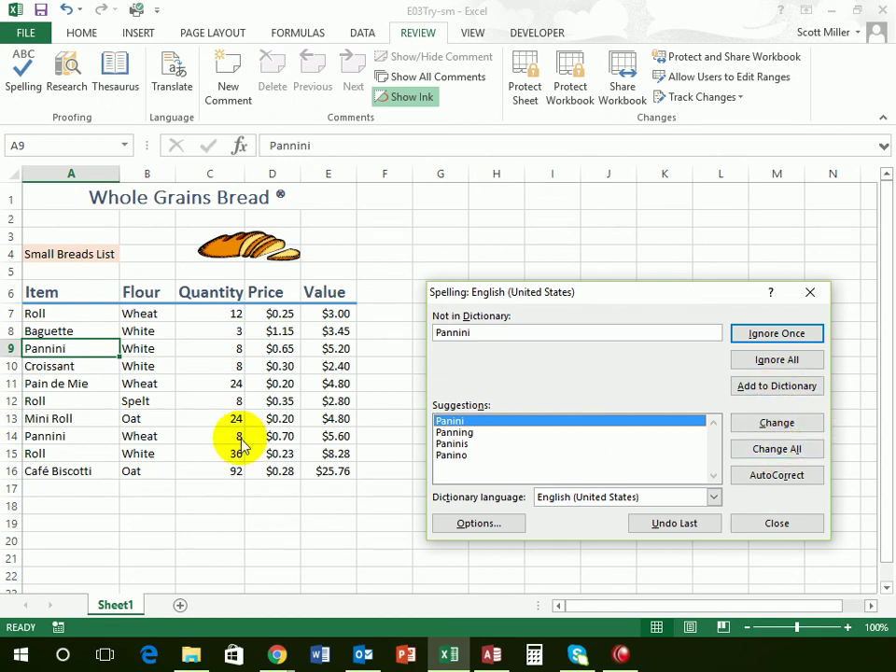
click(792, 456)
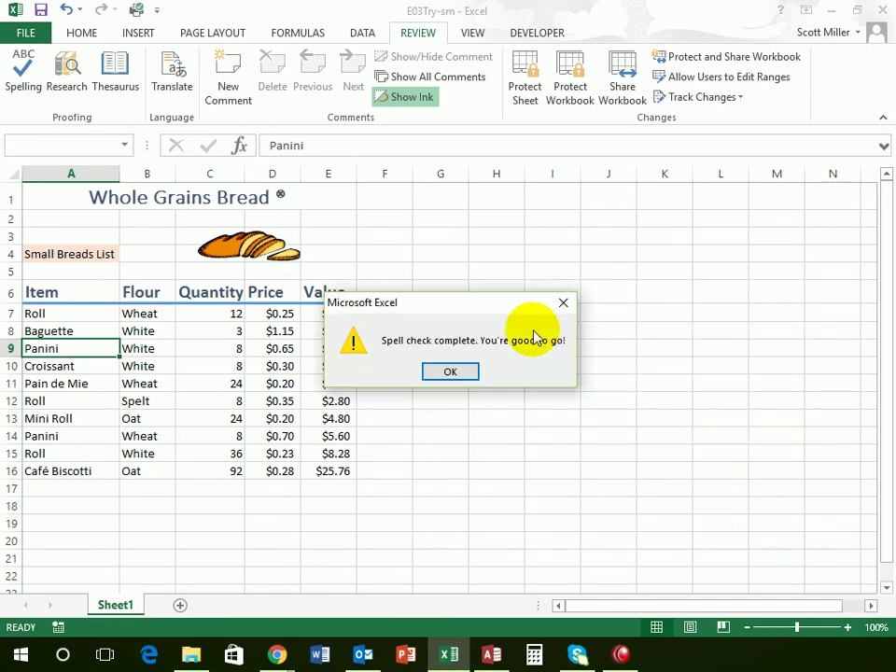
click(455, 373)
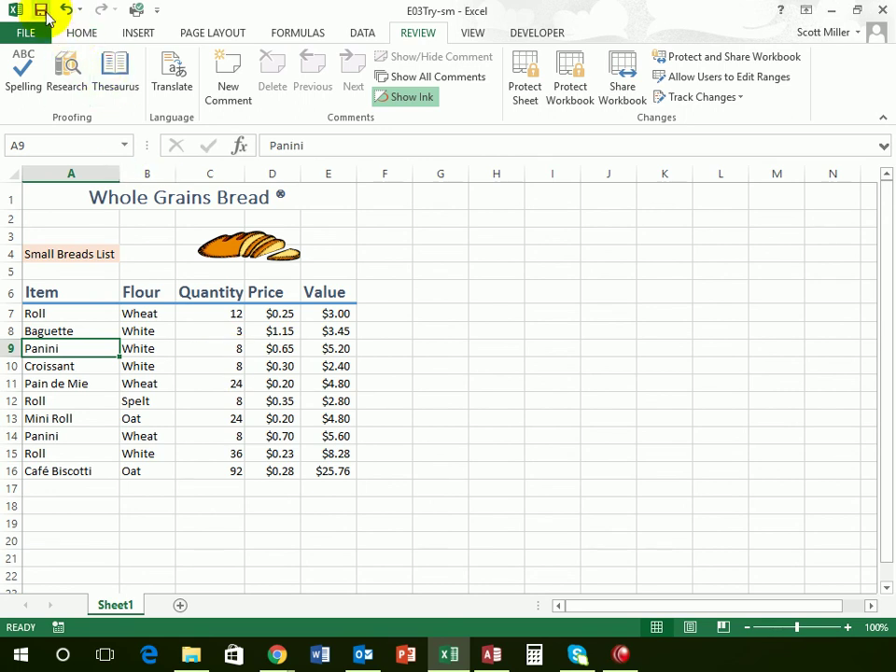
click(41, 11)
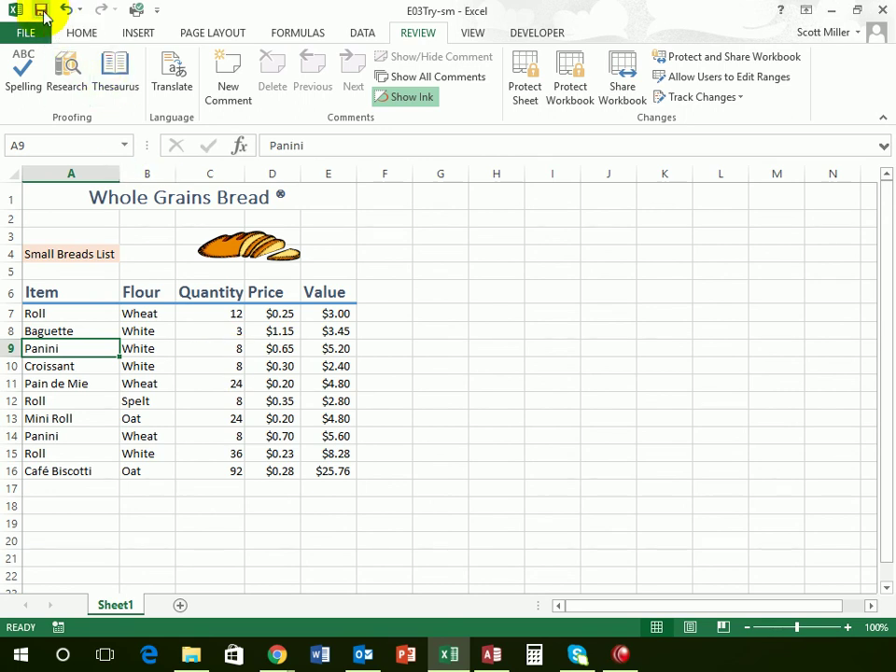